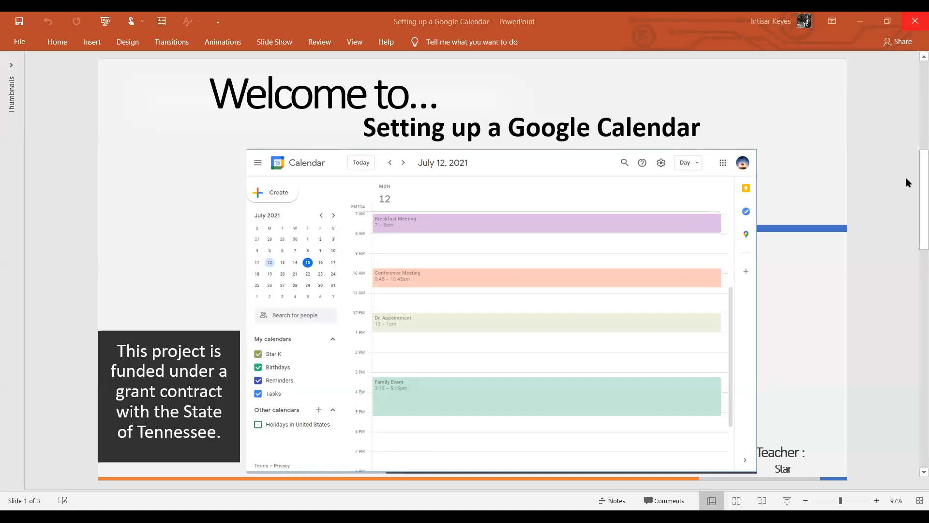
pyautogui.scroll(-1, 907, 178)
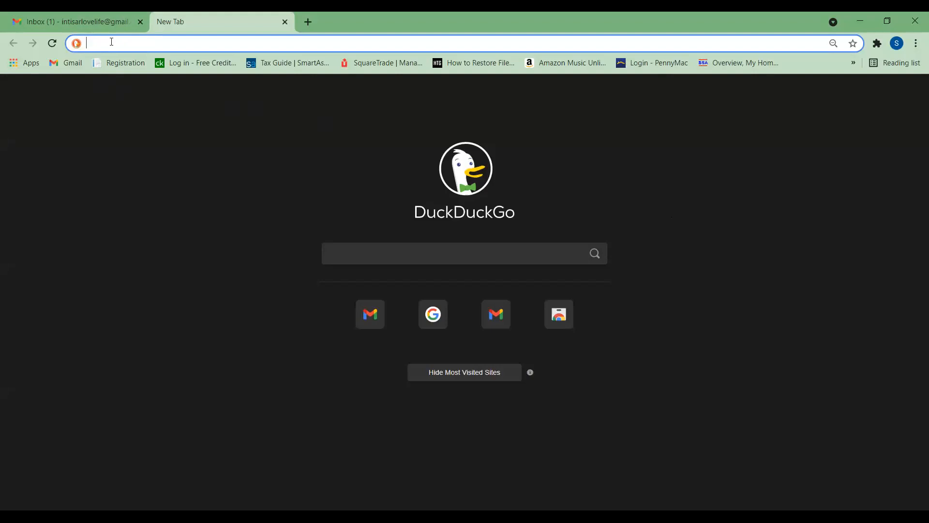
# Switch to the Gmail inbox and find Calendar among the Google apps.
pyautogui.click(65, 19)
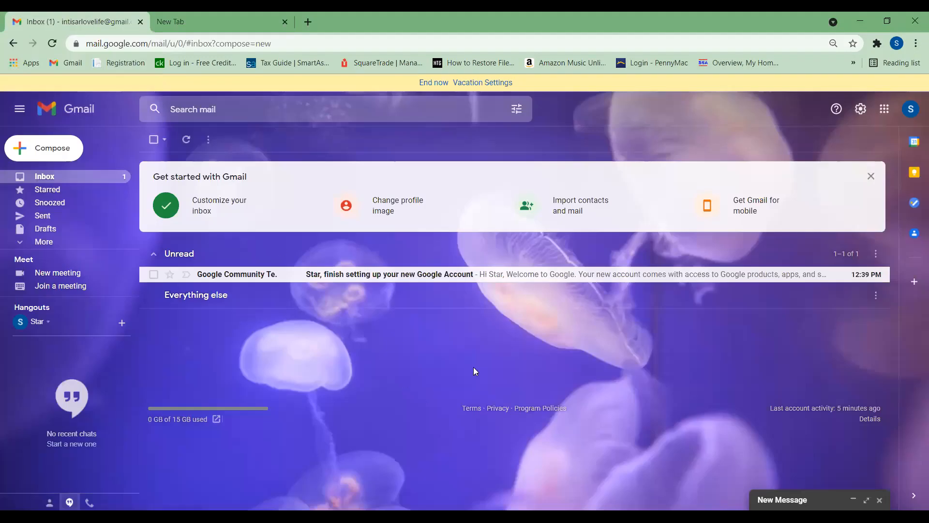
pyautogui.click(884, 110)
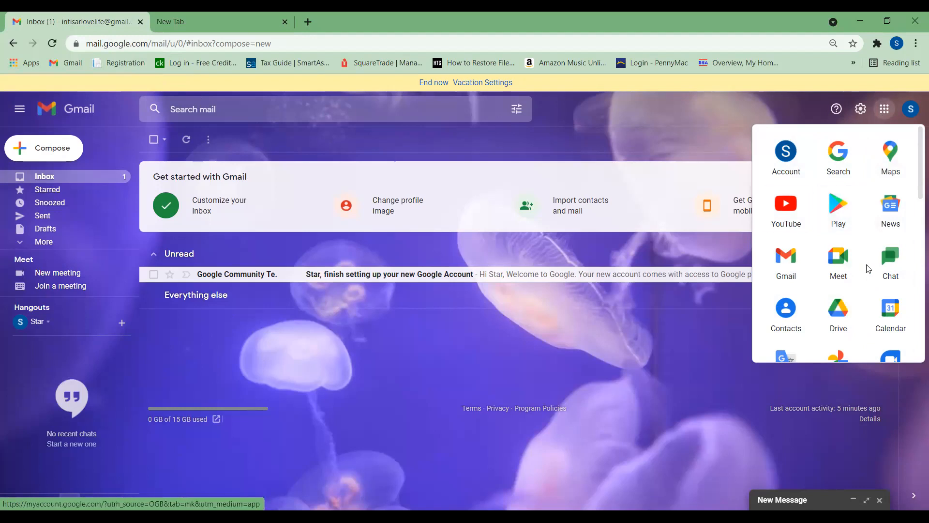
pyautogui.scroll(-1, 871, 268)
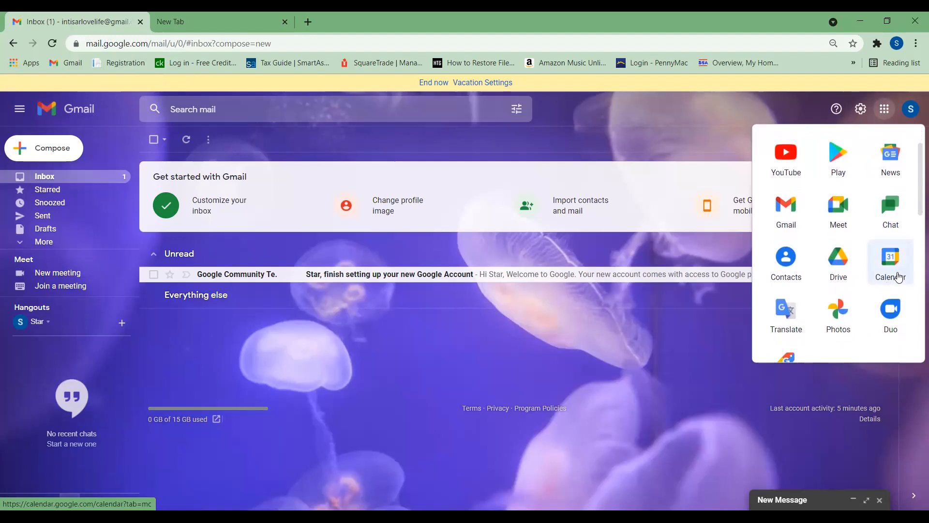
pyautogui.click(205, 29)
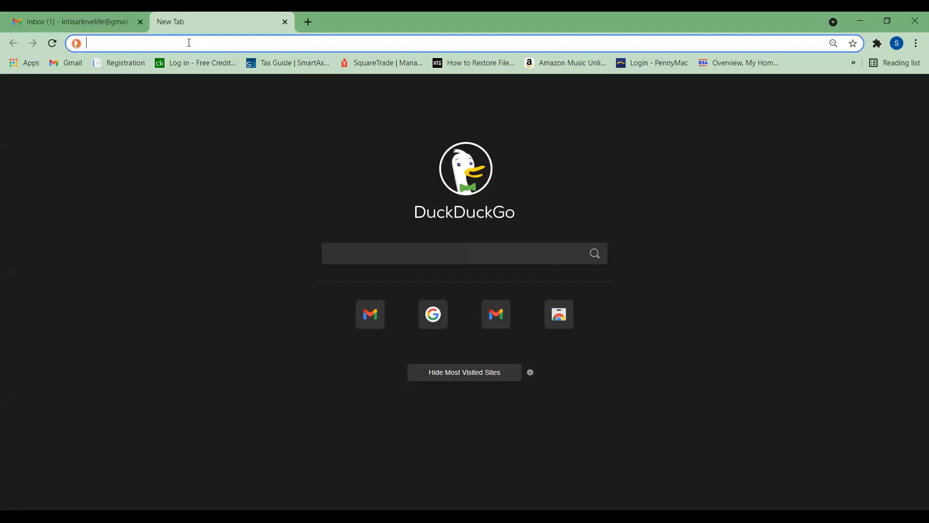
pyautogui.write('htt')
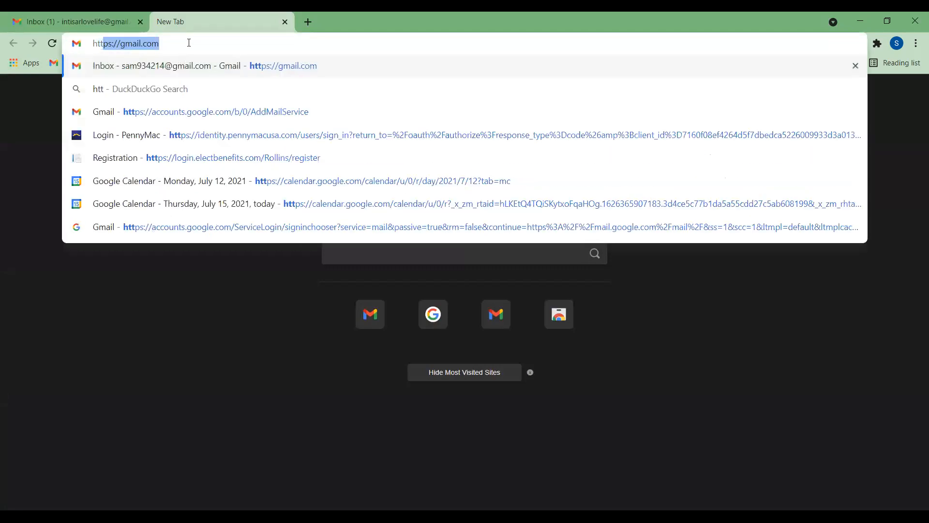
pyautogui.write('ps')
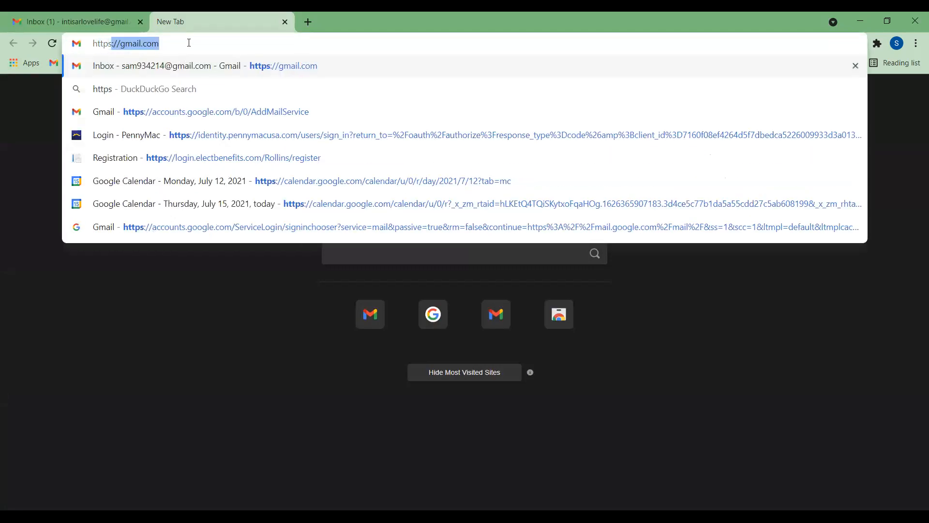
pyautogui.write(':')
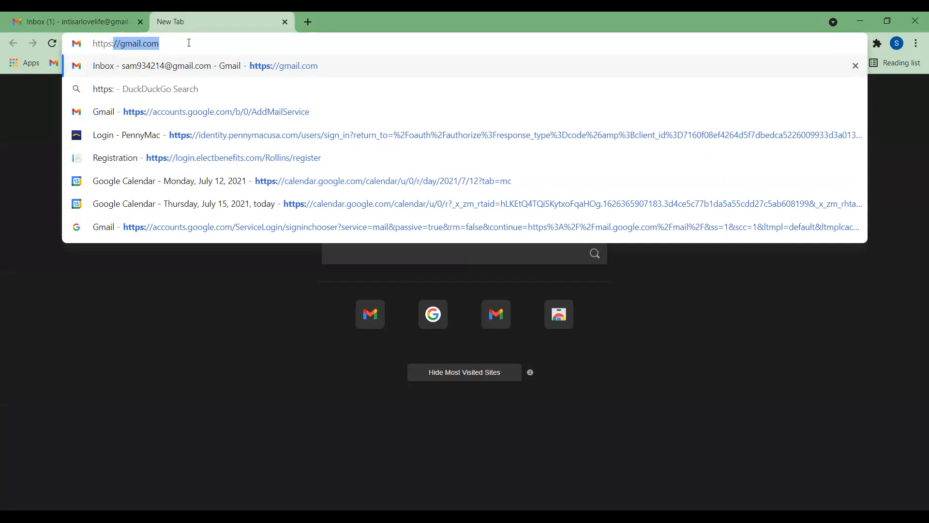
pyautogui.write('//')
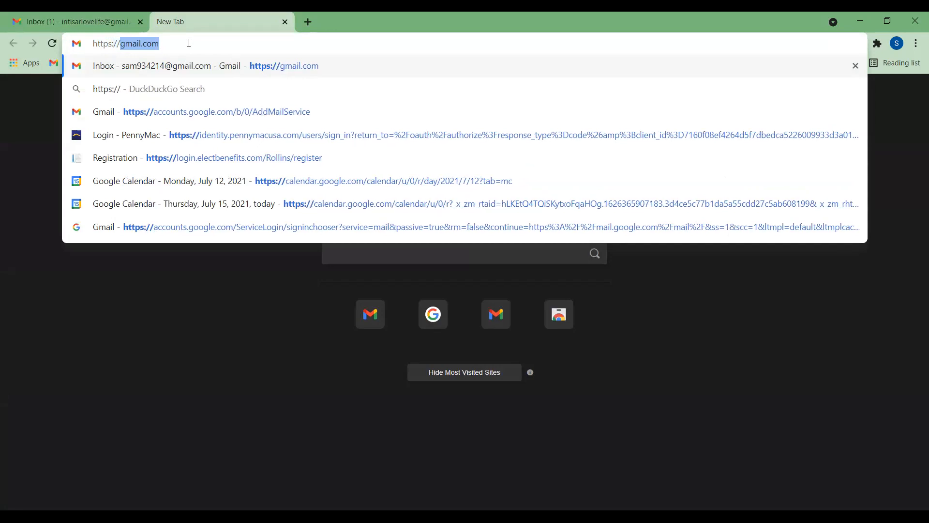
pyautogui.write('cal')
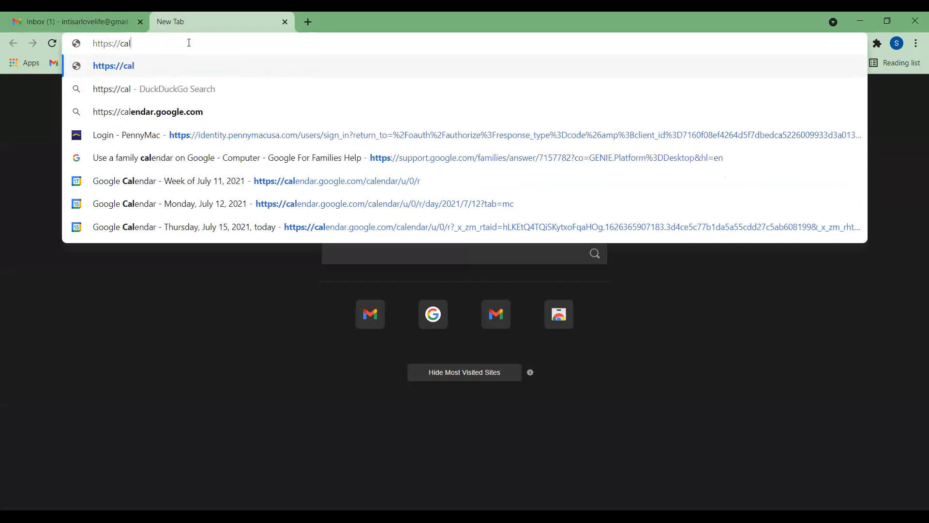
pyautogui.write('enda')
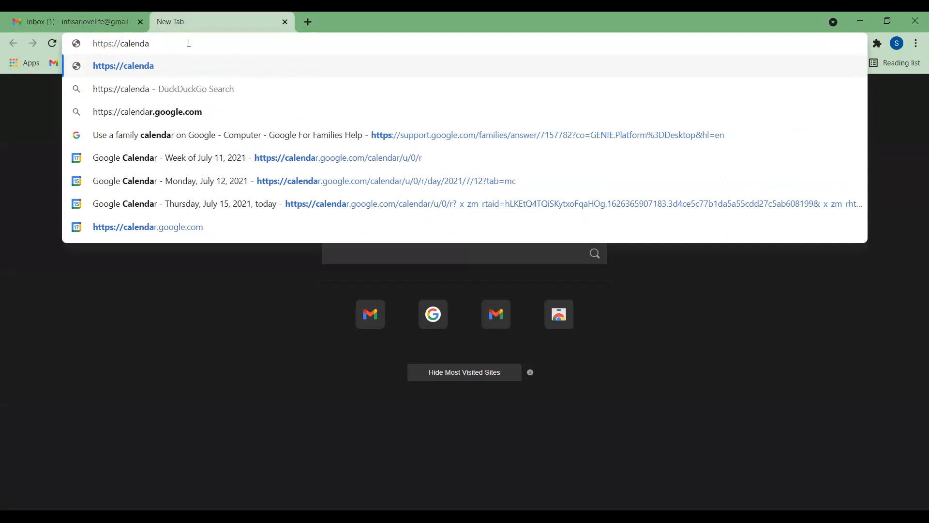
pyautogui.write('r')
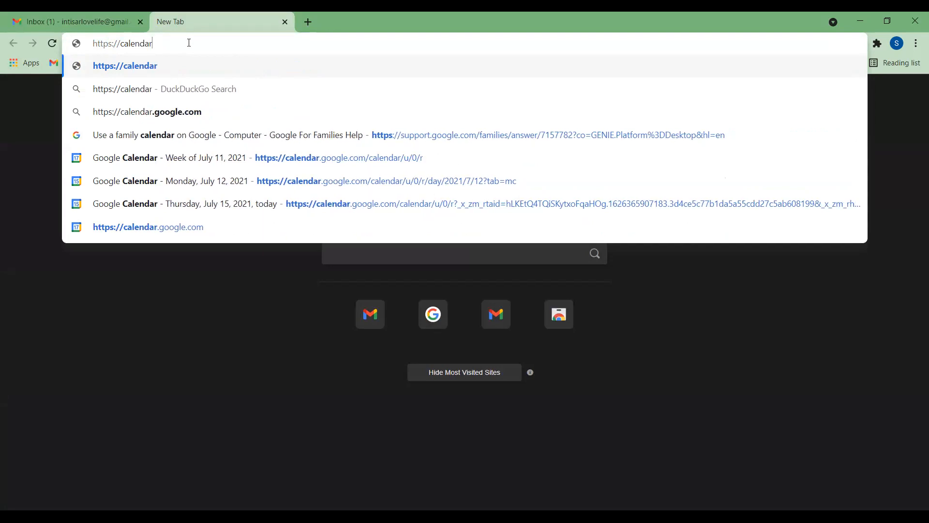
pyautogui.write('.')
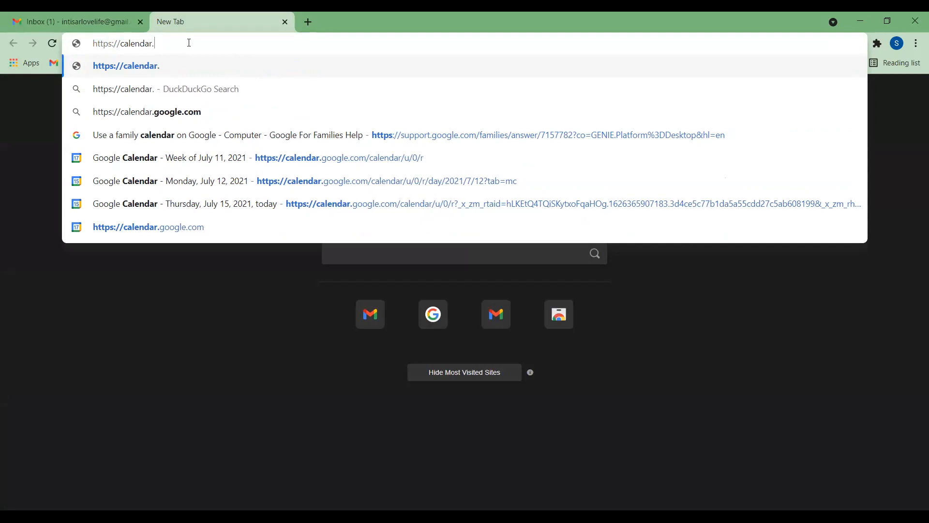
pyautogui.write('googlr')
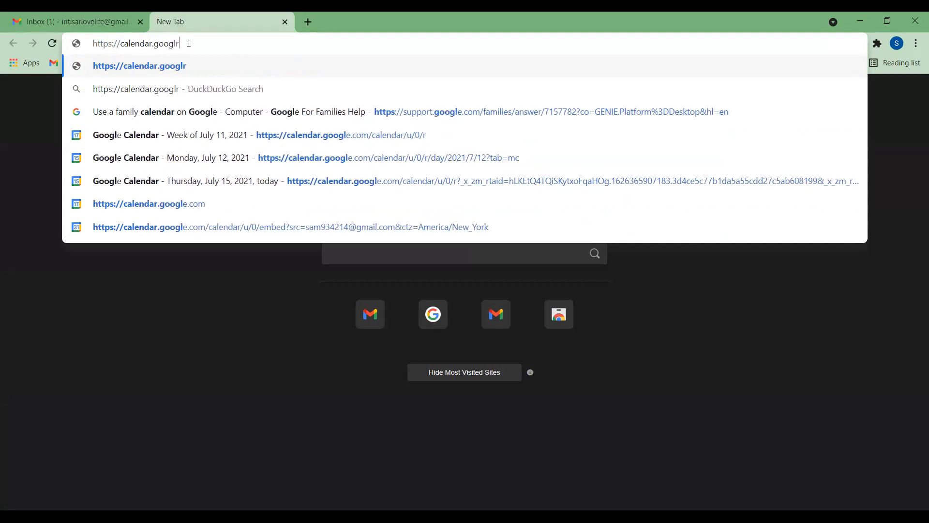
pyautogui.press('BackSpace')
pyautogui.write('e.com')
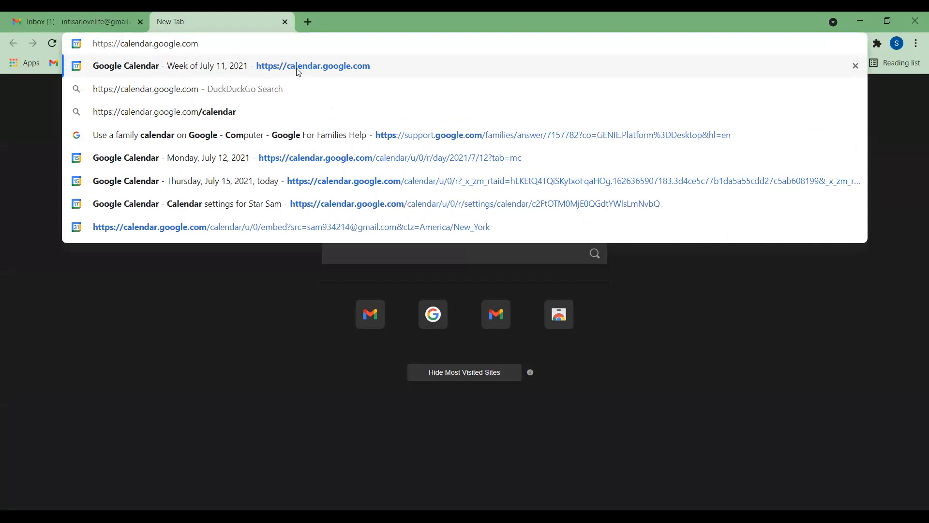
pyautogui.click(329, 63)
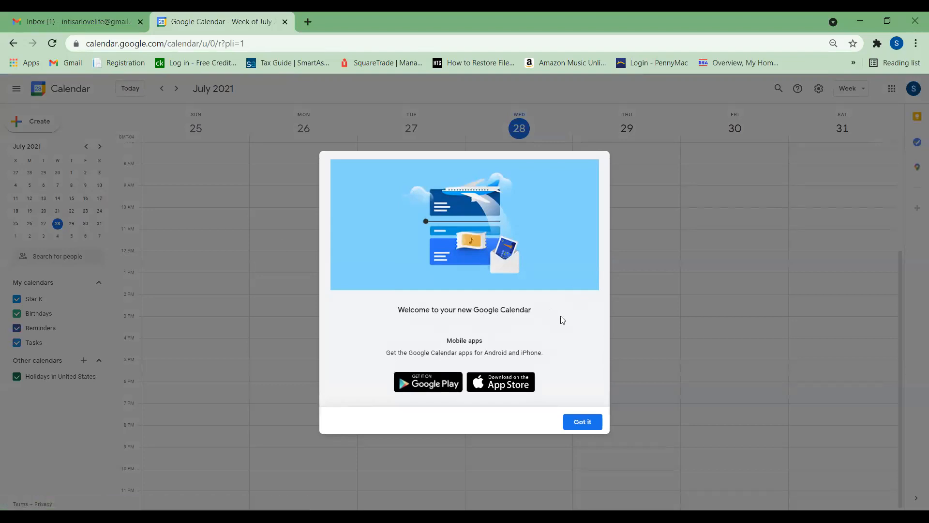
pyautogui.click(583, 422)
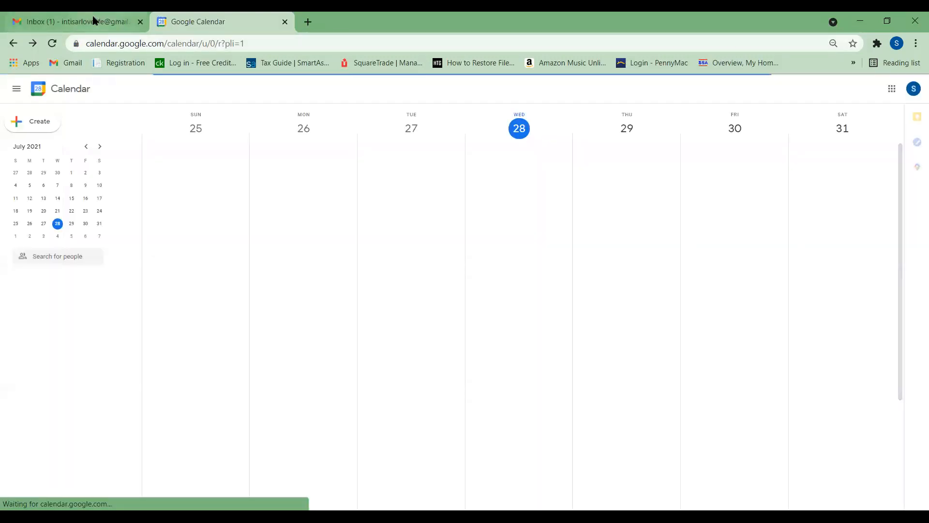
# Open Calendar from the Google apps in the Gmail inbox and close the duplicate calendar tab opened earlier.
pyautogui.click(93, 19)
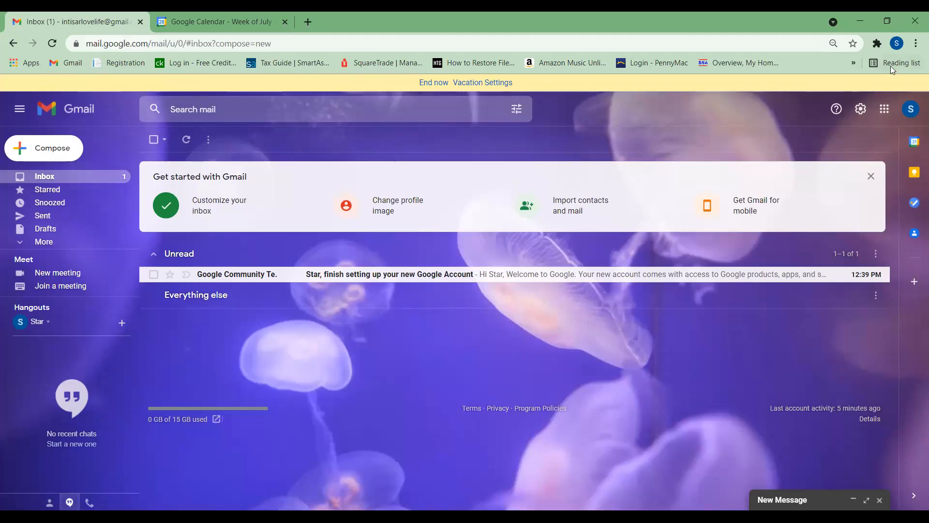
pyautogui.click(889, 110)
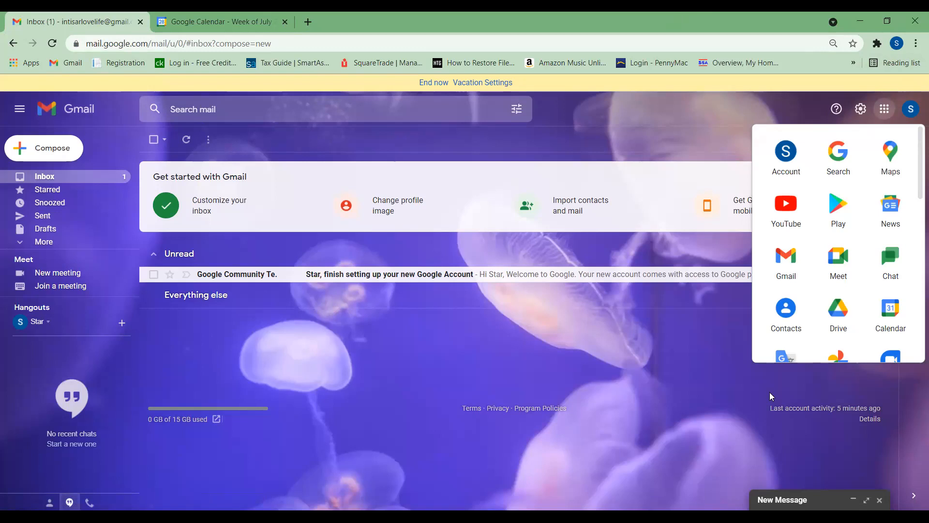
pyautogui.click(893, 309)
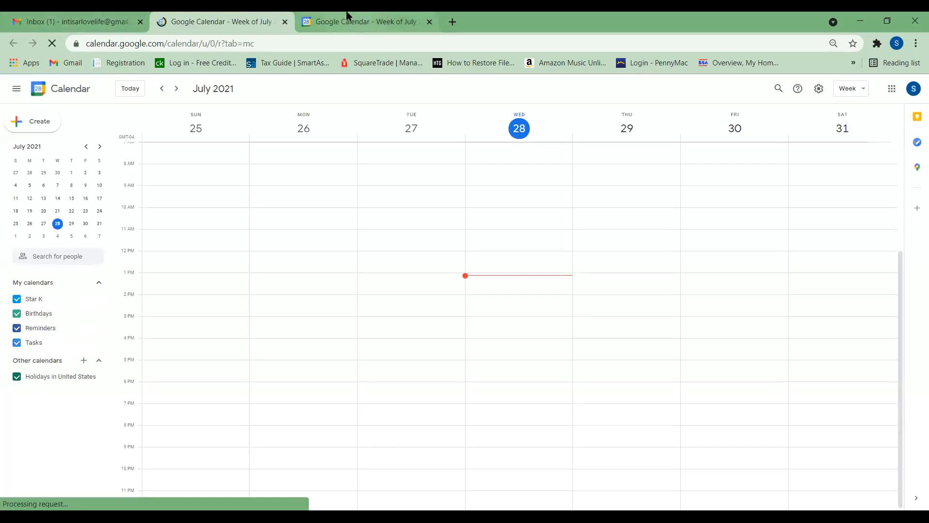
pyautogui.click(370, 28)
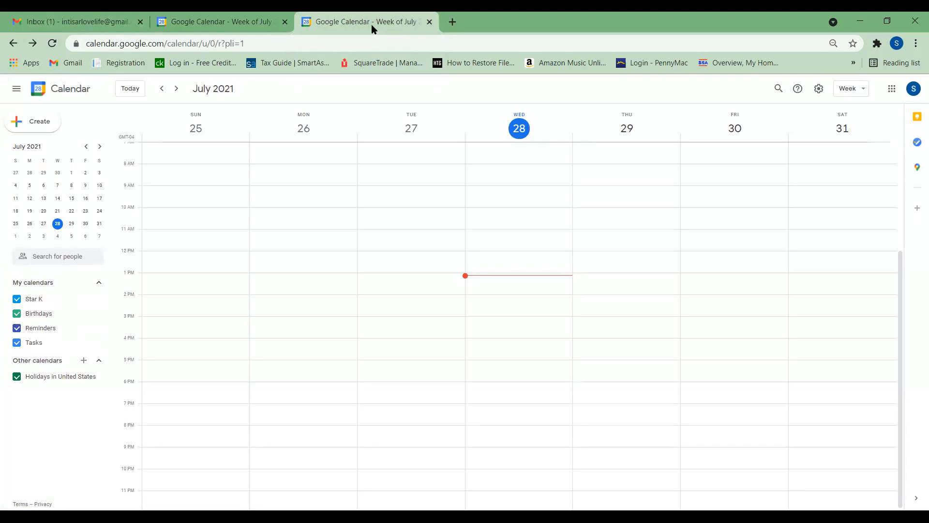
pyautogui.click(431, 22)
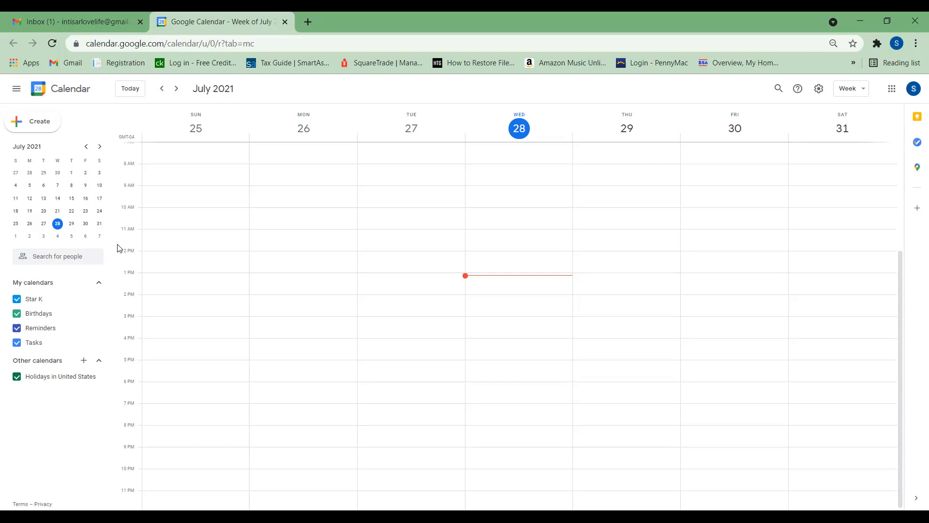
# Create a new calendar named Meetings with the time zone (GMT-04:00) Eastern Time - New York and no description.
pyautogui.click(85, 363)
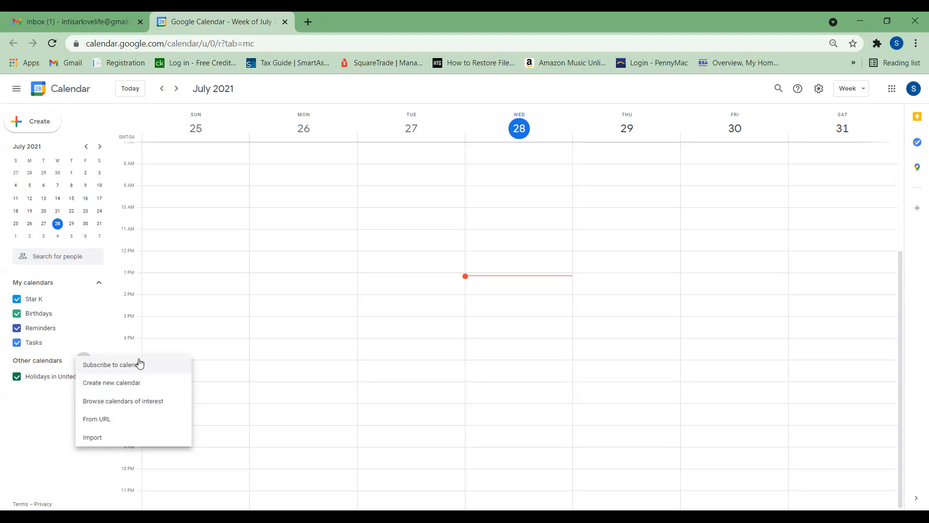
pyautogui.click(132, 383)
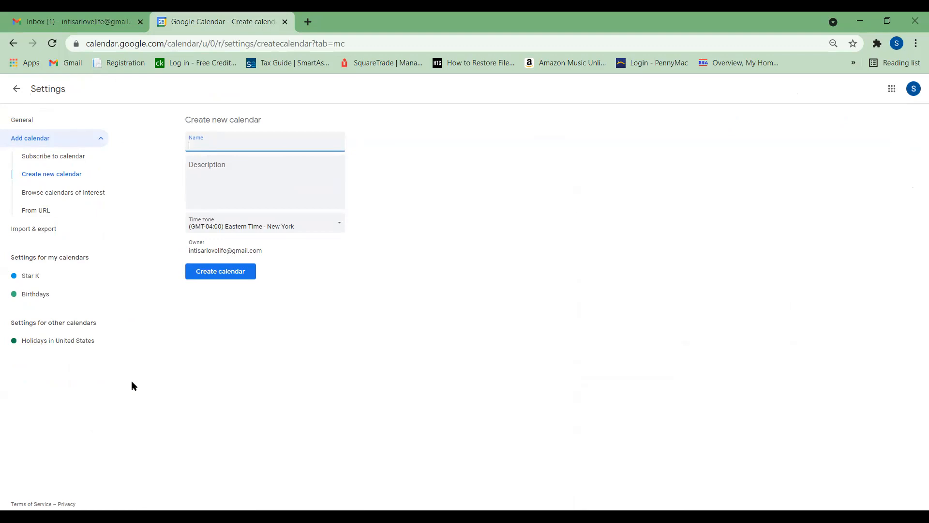
pyautogui.write('Meetings')
pyautogui.click(263, 183)
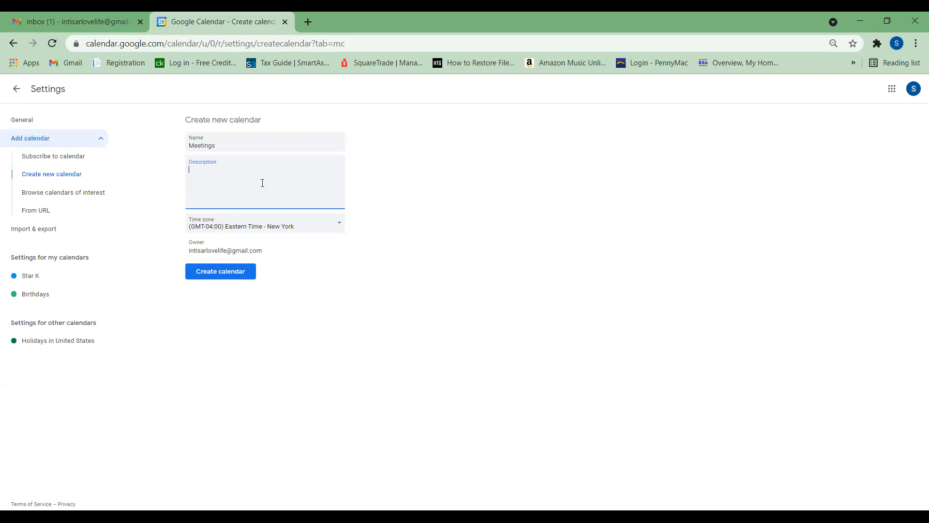
pyautogui.click(257, 227)
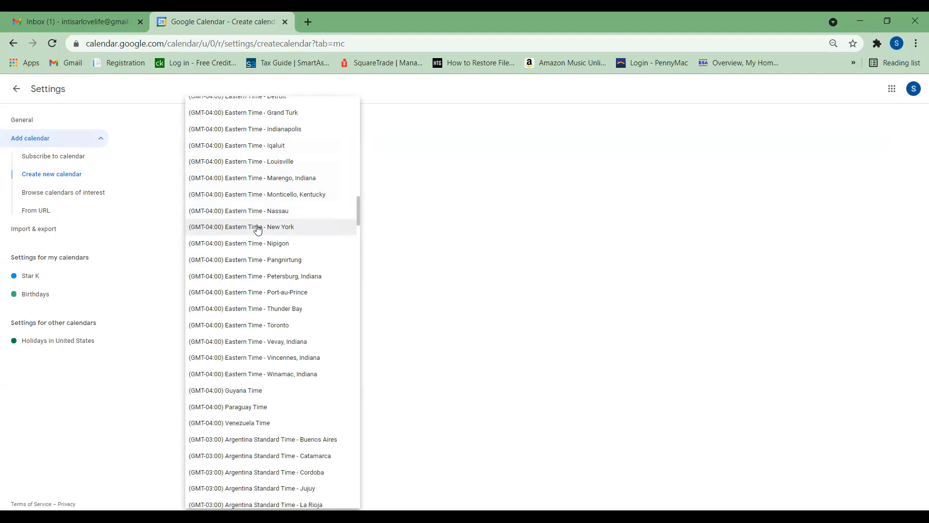
pyautogui.click(258, 227)
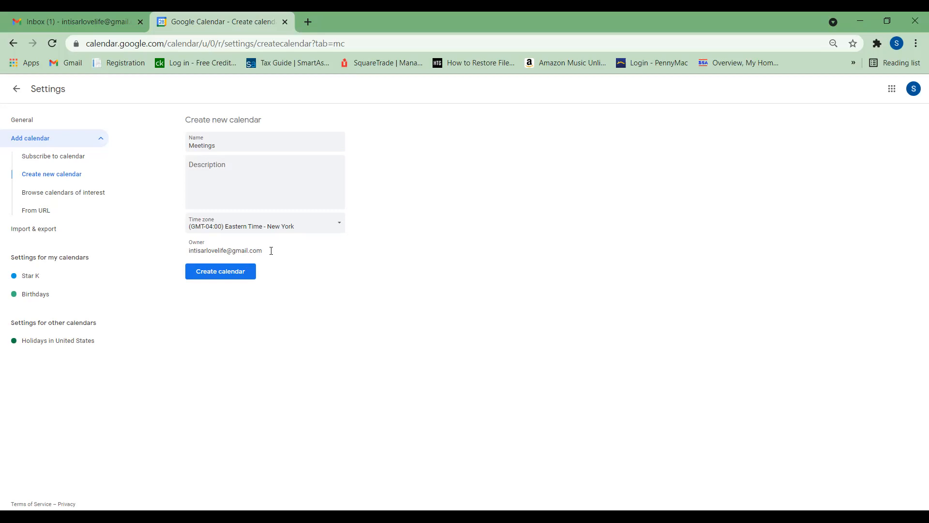
pyautogui.click(244, 272)
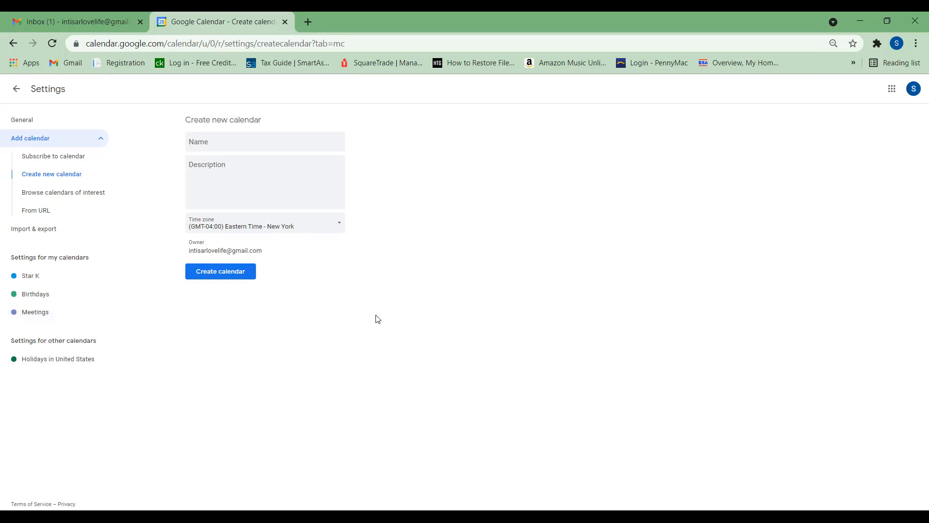
pyautogui.click(237, 277)
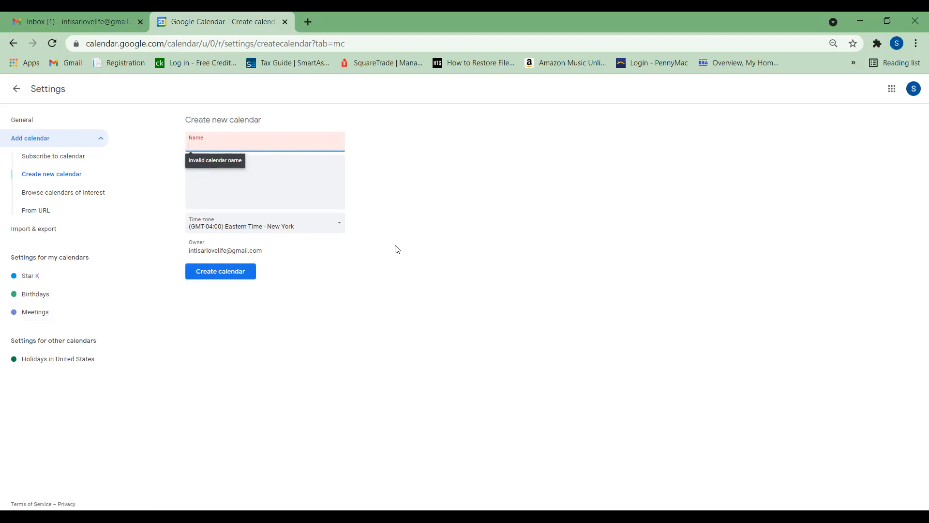
# Open the settings of the Meetings calendar, look through their sections and return to the general calendar settings.
pyautogui.click(35, 312)
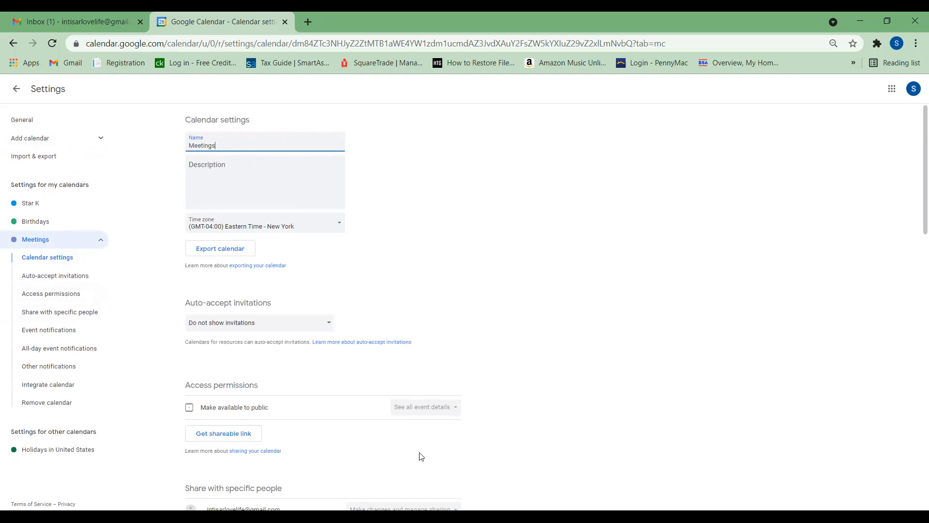
pyautogui.scroll(-10, 421, 456)
pyautogui.scroll(-5, 421, 456)
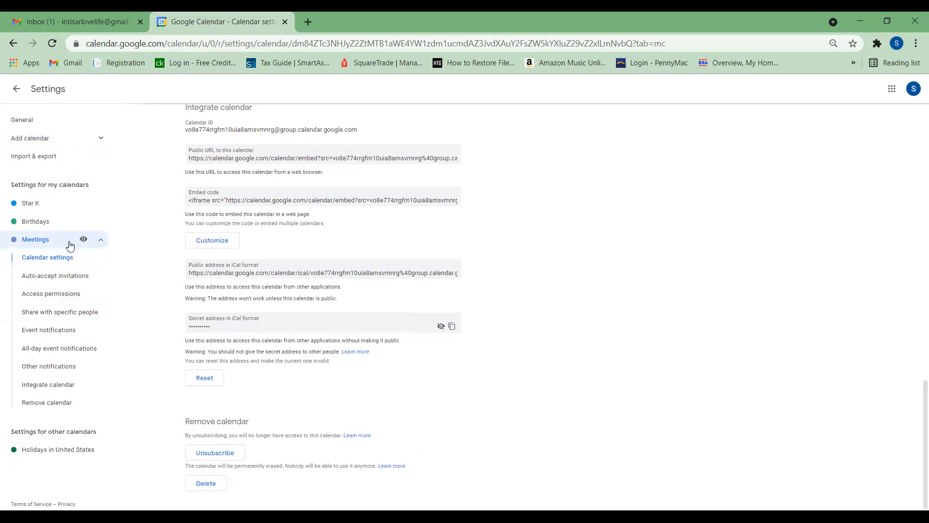
pyautogui.click(95, 245)
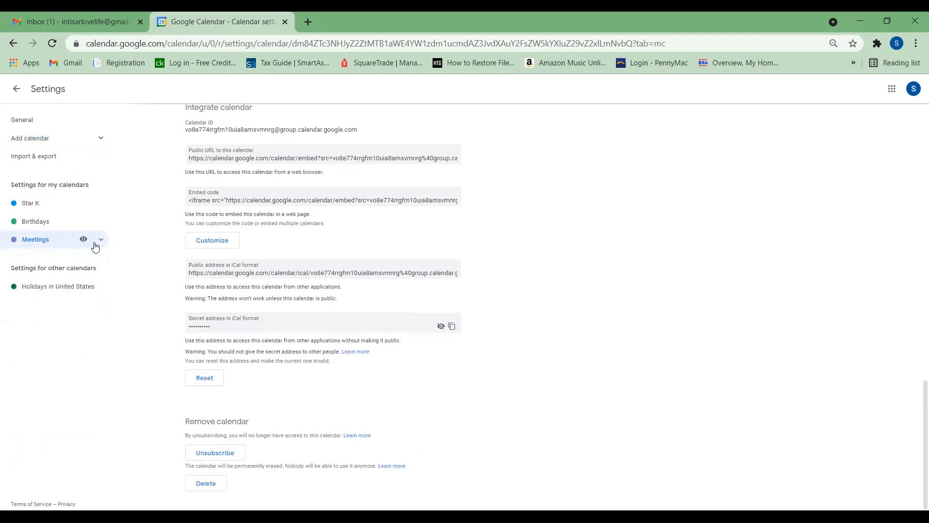
pyautogui.scroll(2, 619, 308)
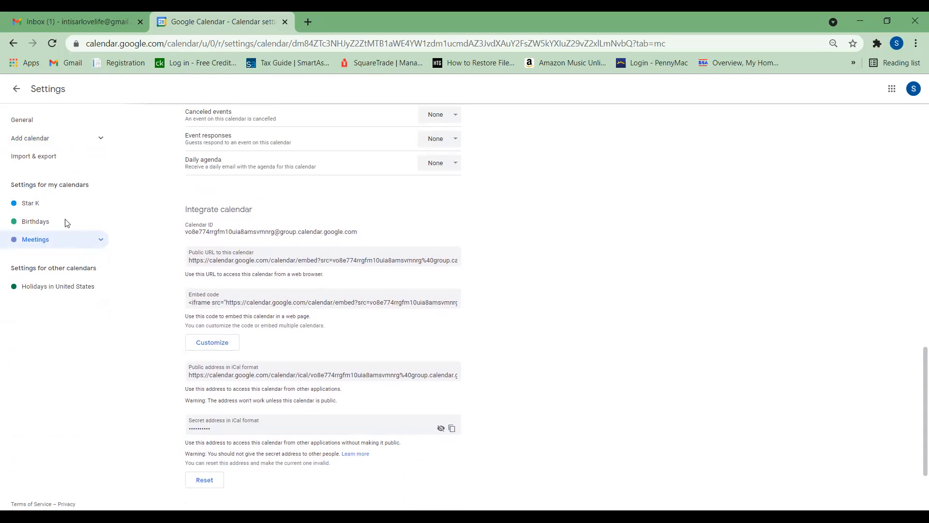
pyautogui.click(41, 241)
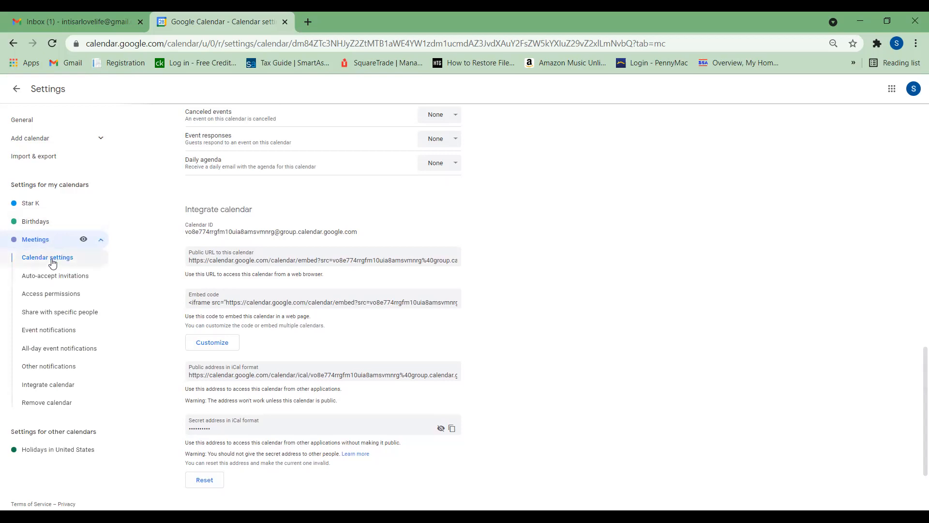
pyautogui.click(50, 257)
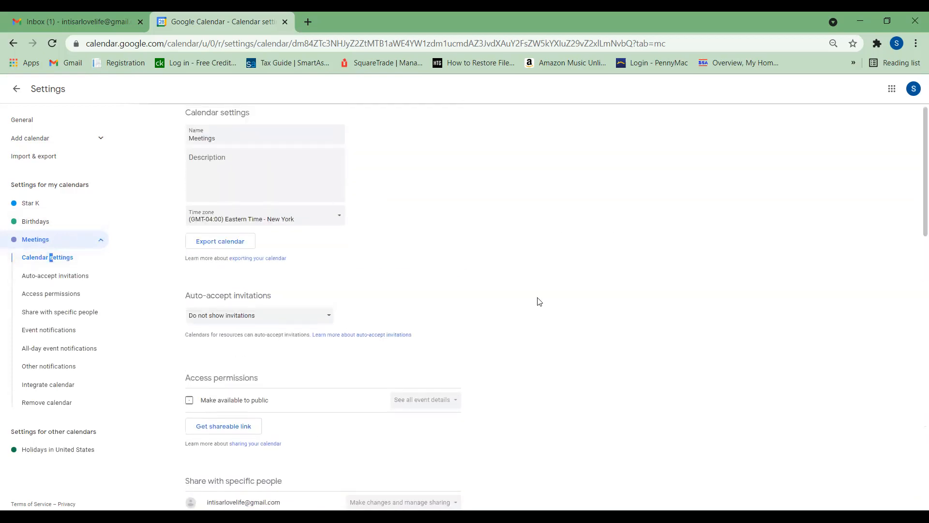
# Review the auto-accept invitation options of the Meetings calendar, leaving the choice as it is.
pyautogui.scroll(-3, 540, 309)
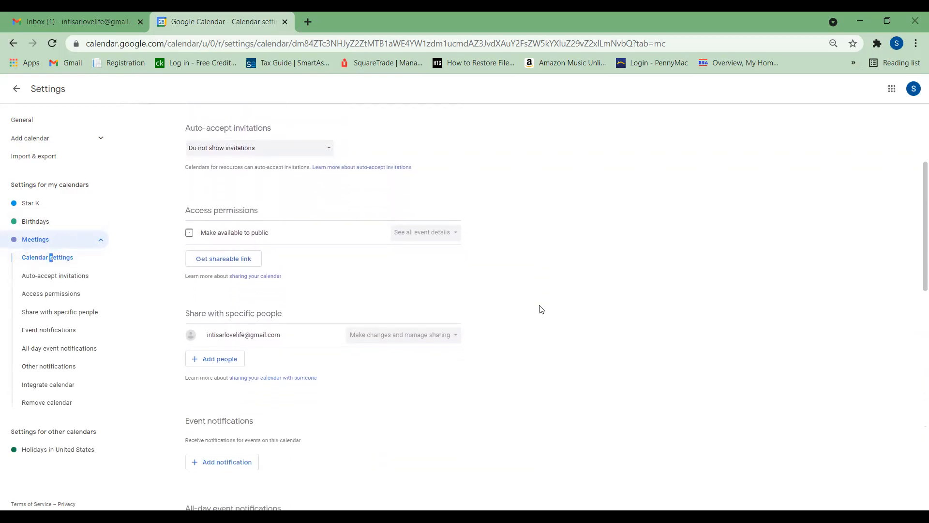
pyautogui.scroll(2, 541, 308)
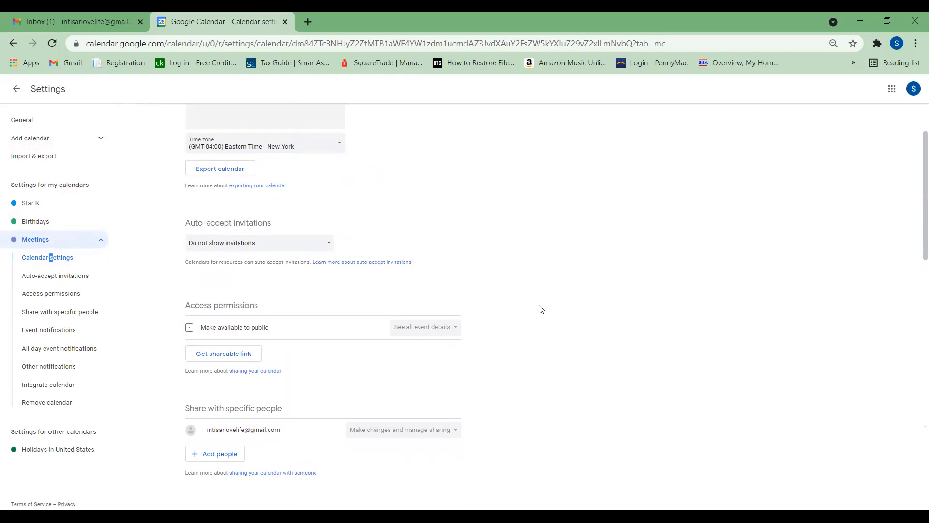
pyautogui.scroll(-2, 541, 308)
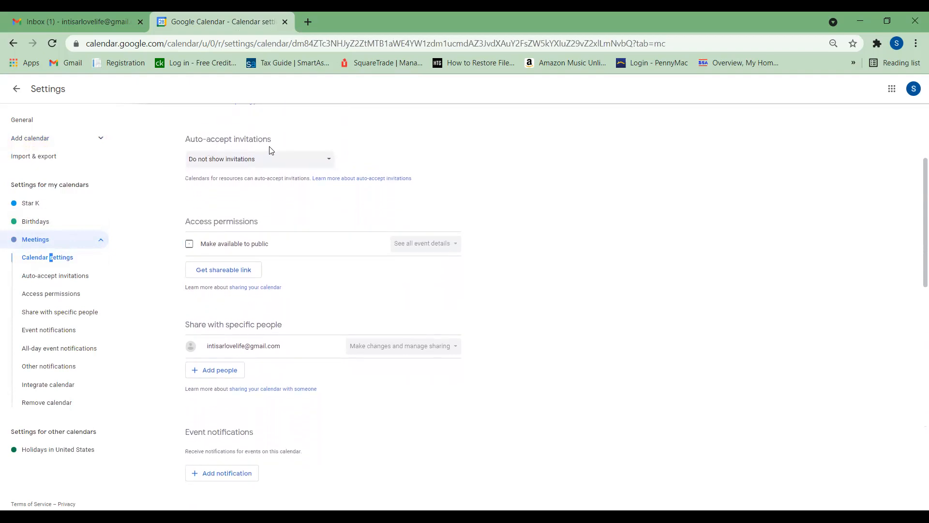
pyautogui.click(328, 166)
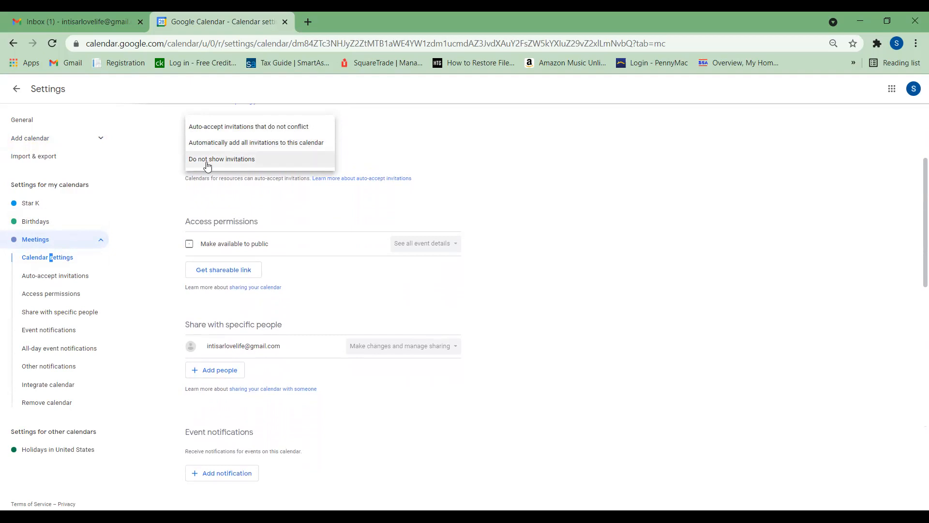
pyautogui.click(398, 170)
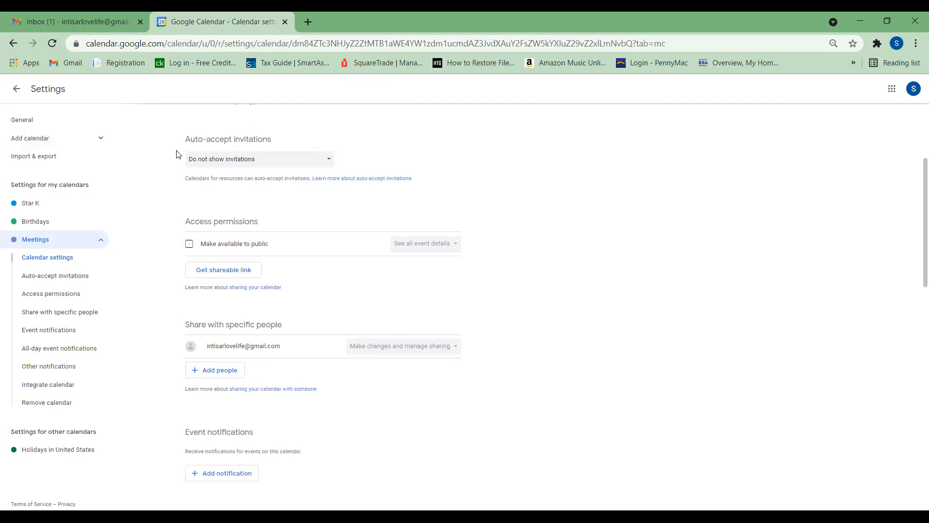
# View the shareable link under the Meetings calendar's access permissions and close it without copying.
pyautogui.scroll(-3, 329, 224)
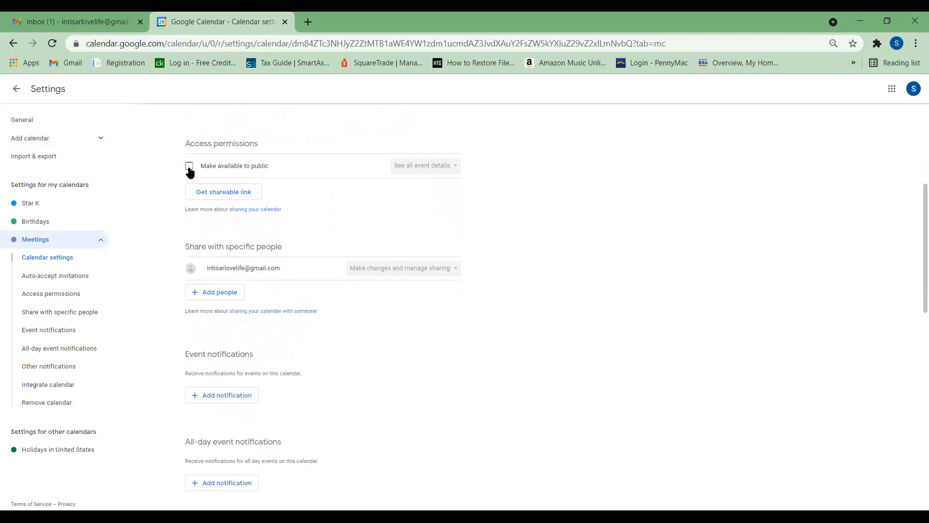
pyautogui.click(230, 193)
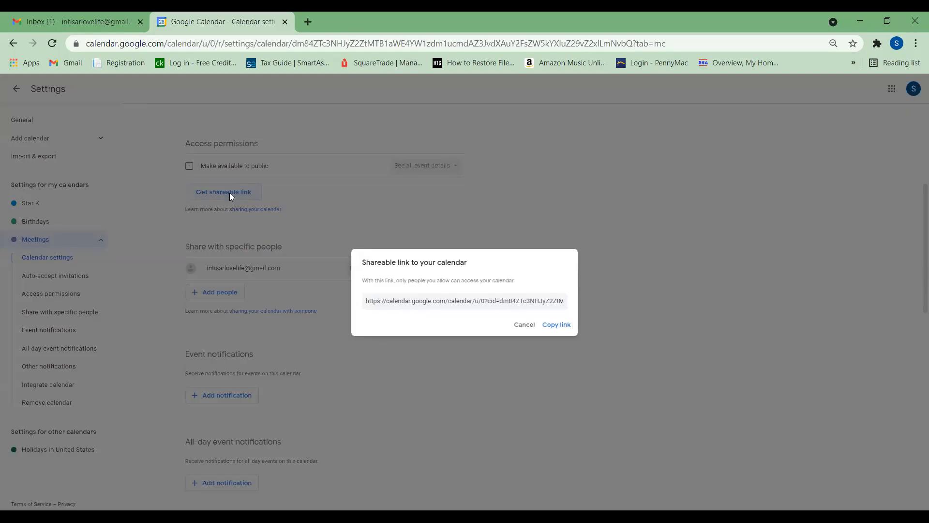
pyautogui.click(447, 300)
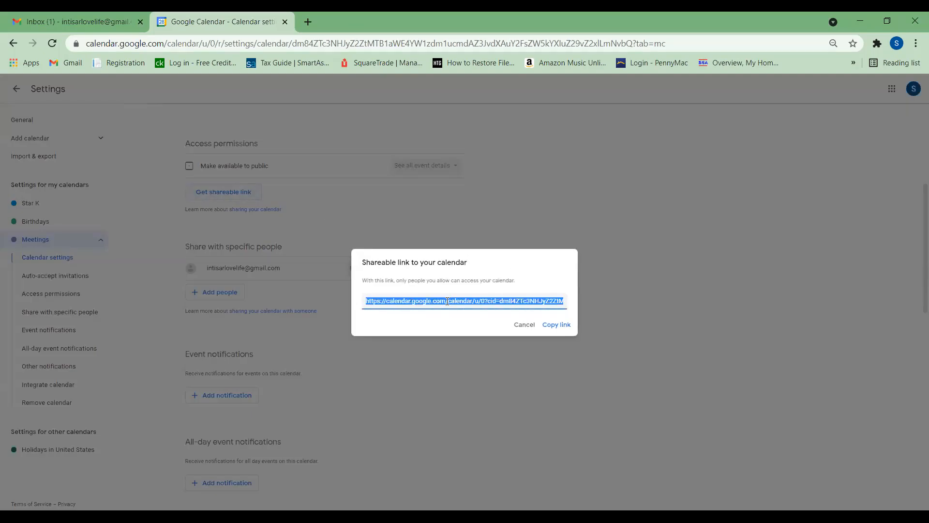
pyautogui.click(697, 269)
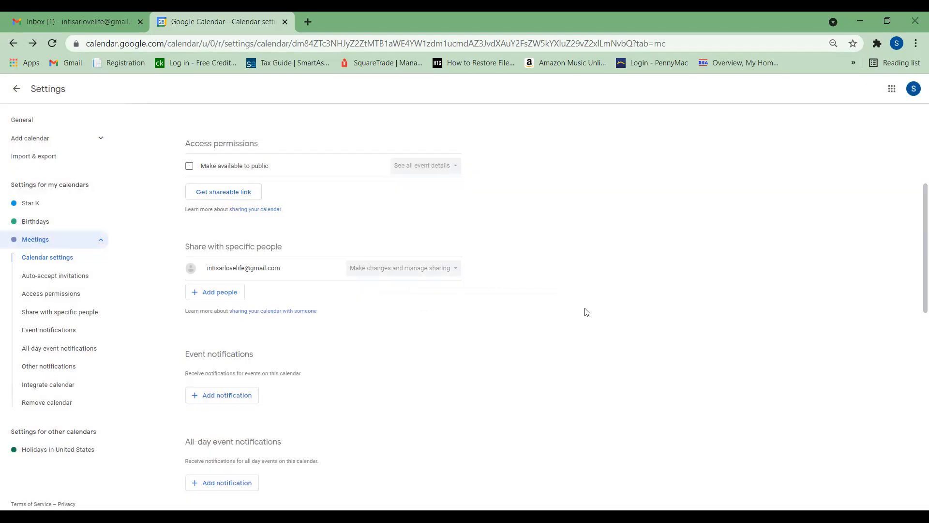
# Review the permission levels offered for sharing the Meetings calendar with specific people and close the dialog without adding anyone.
pyautogui.scroll(-3, 245, 231)
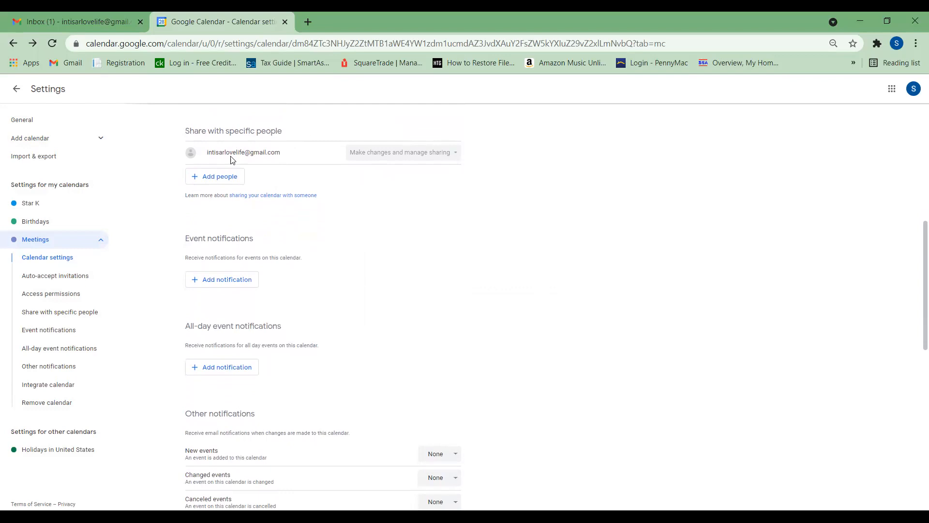
pyautogui.click(233, 179)
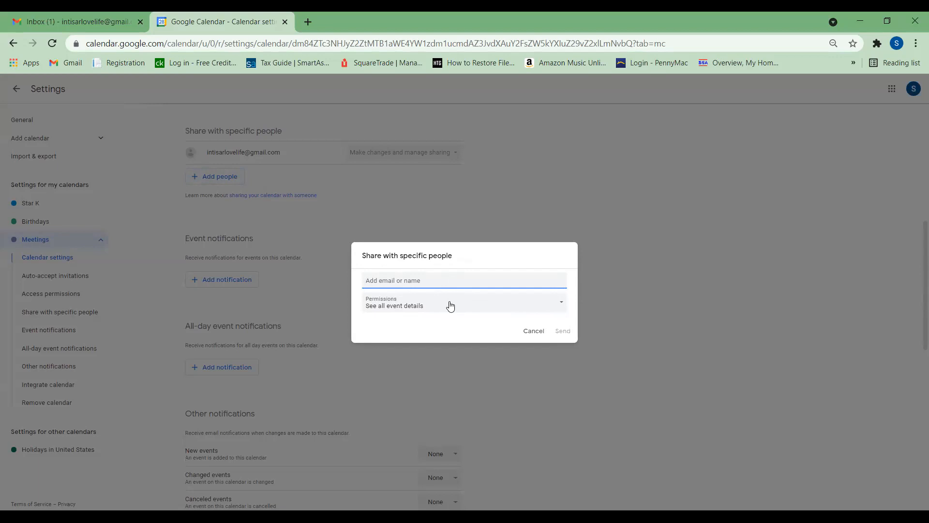
pyautogui.click(536, 312)
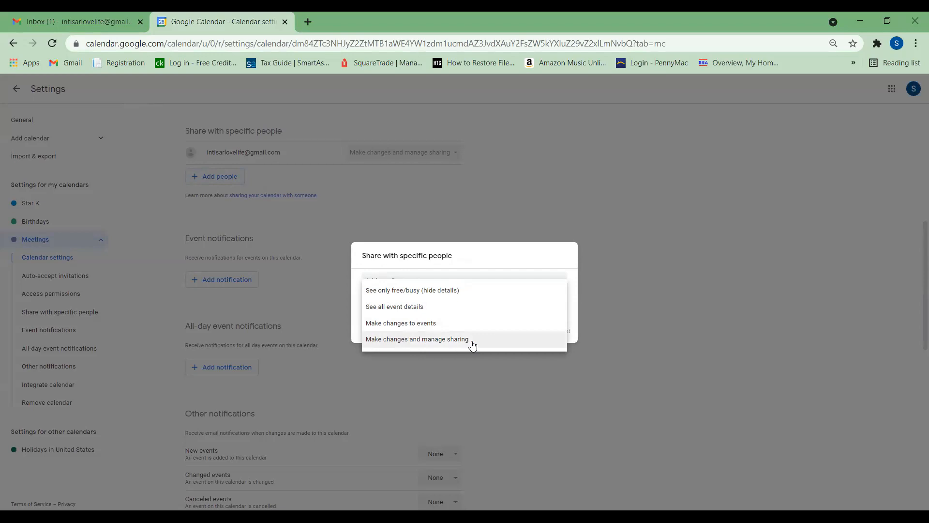
pyautogui.click(673, 294)
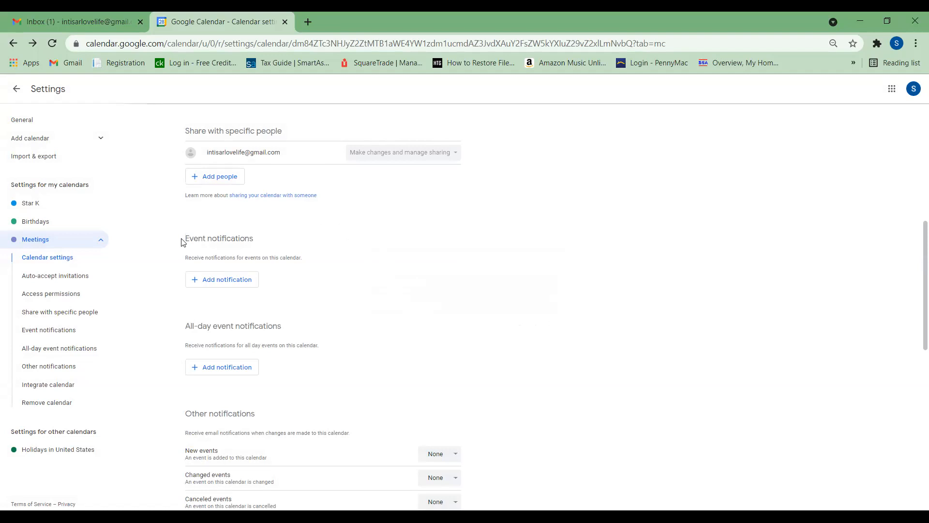
# Add an event notification for the Meetings calendar set to 10 minutes.
pyautogui.moveTo(185, 239); pyautogui.dragTo(264, 238)
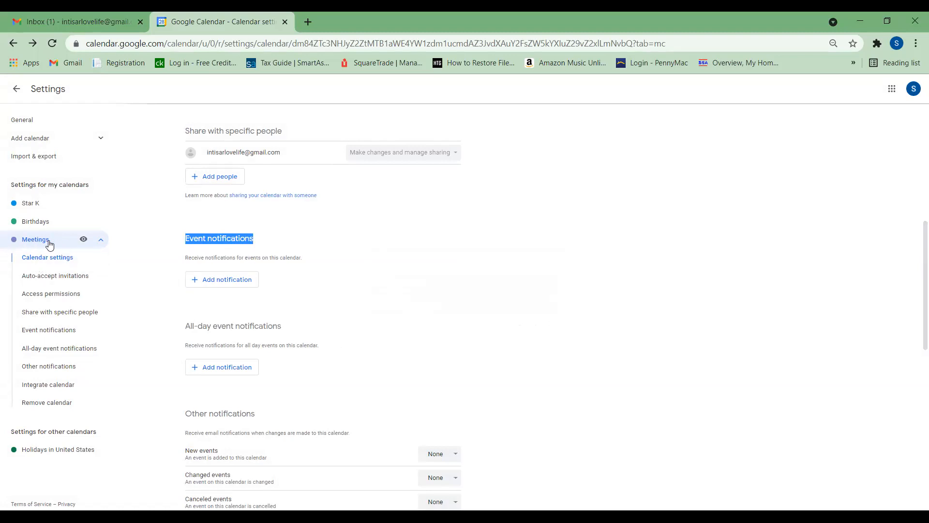
pyautogui.click(225, 280)
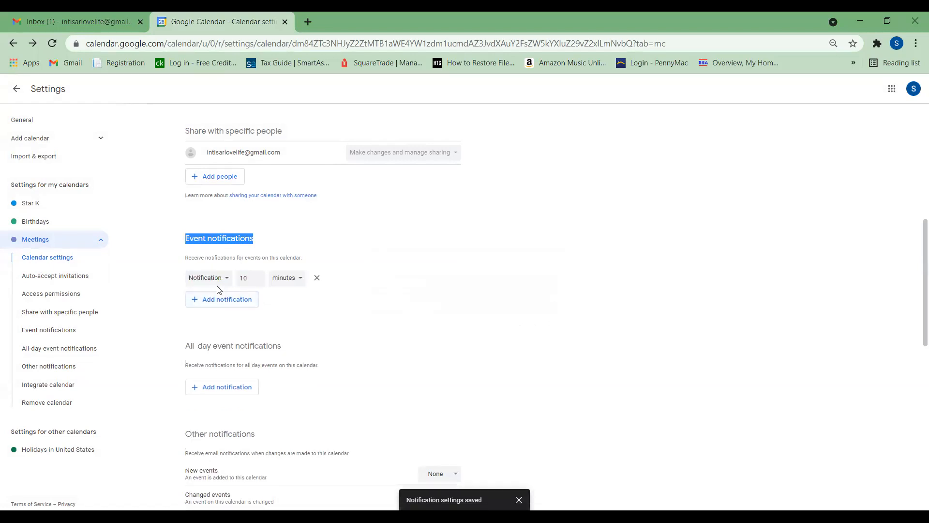
pyautogui.click(259, 280)
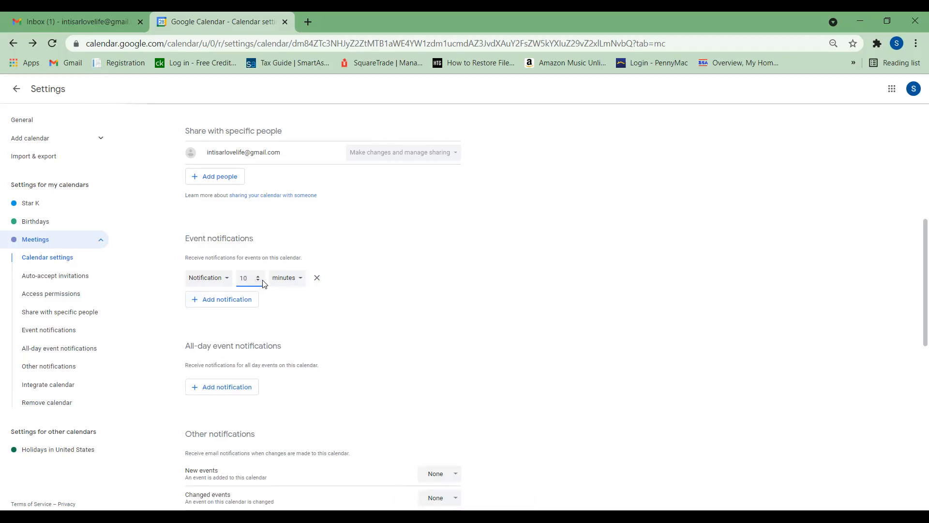
pyautogui.scroll(-3, 331, 307)
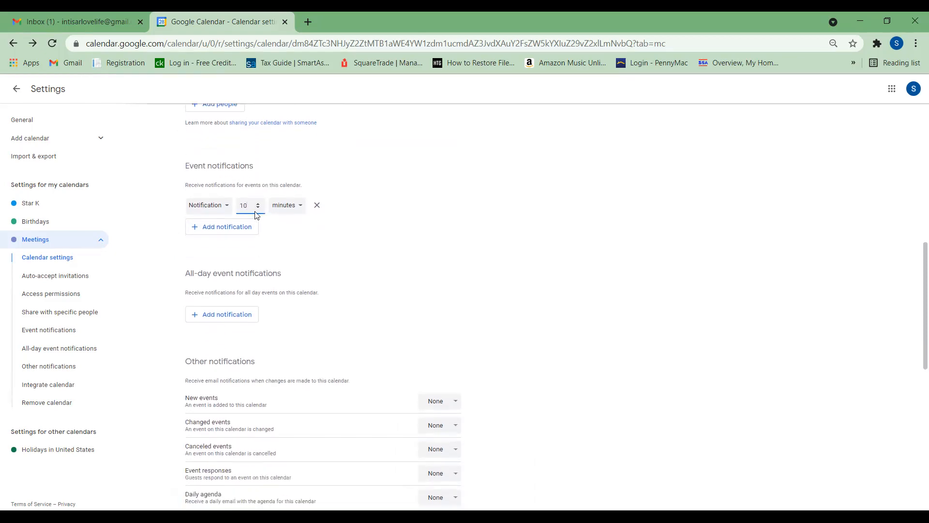
pyautogui.click(259, 207)
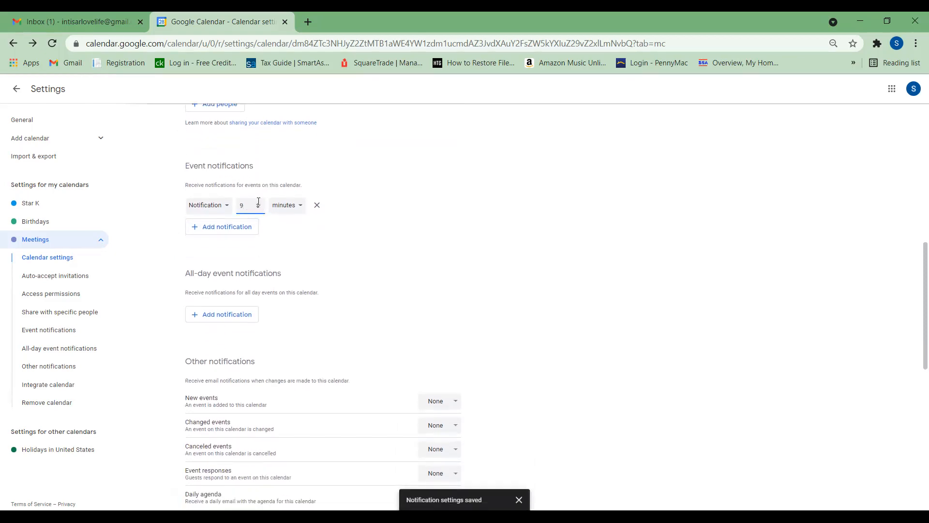
pyautogui.click(259, 204)
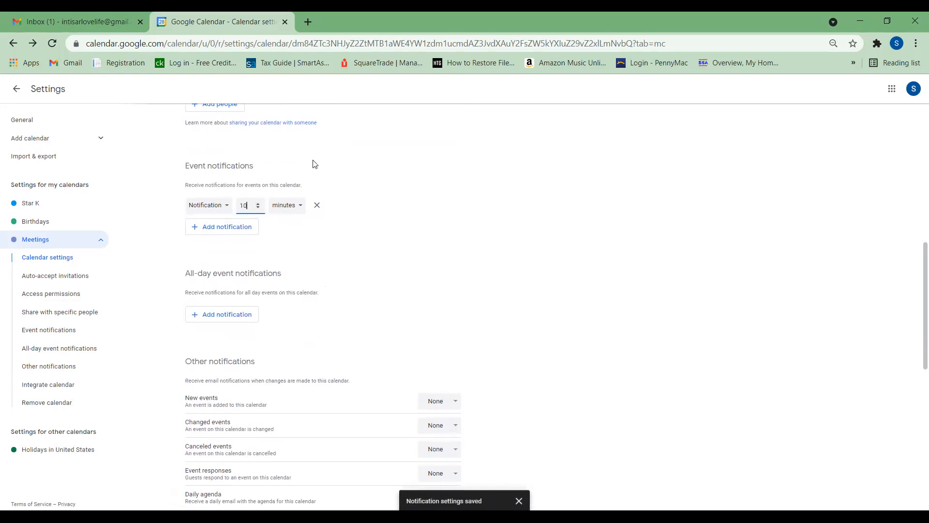
pyautogui.click(300, 209)
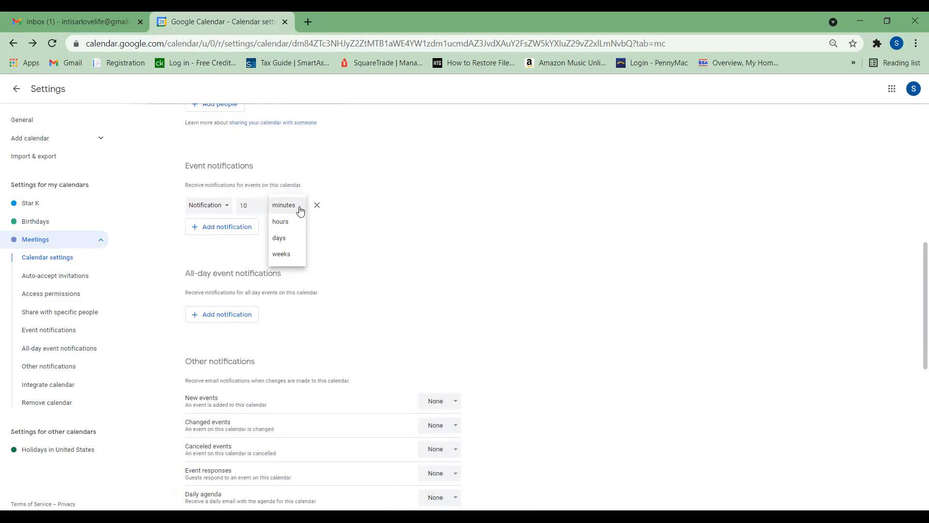
pyautogui.click(402, 309)
# Add an all-day event notification to the Meetings calendar and remove it again.
pyautogui.scroll(-3, 405, 308)
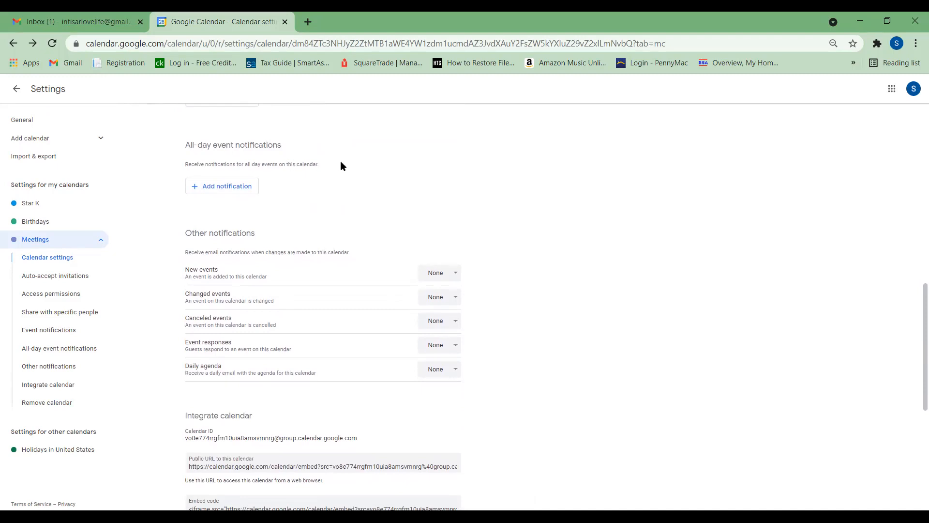
pyautogui.click(216, 188)
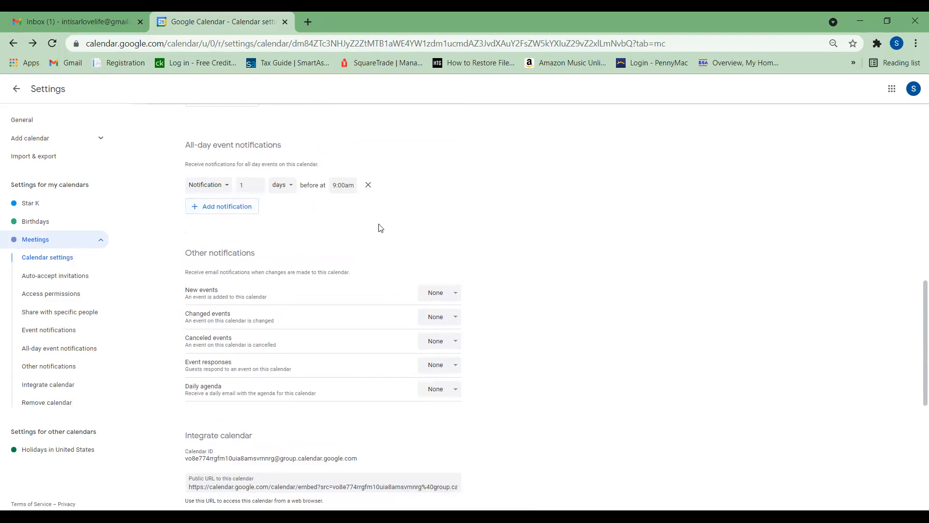
pyautogui.click(368, 185)
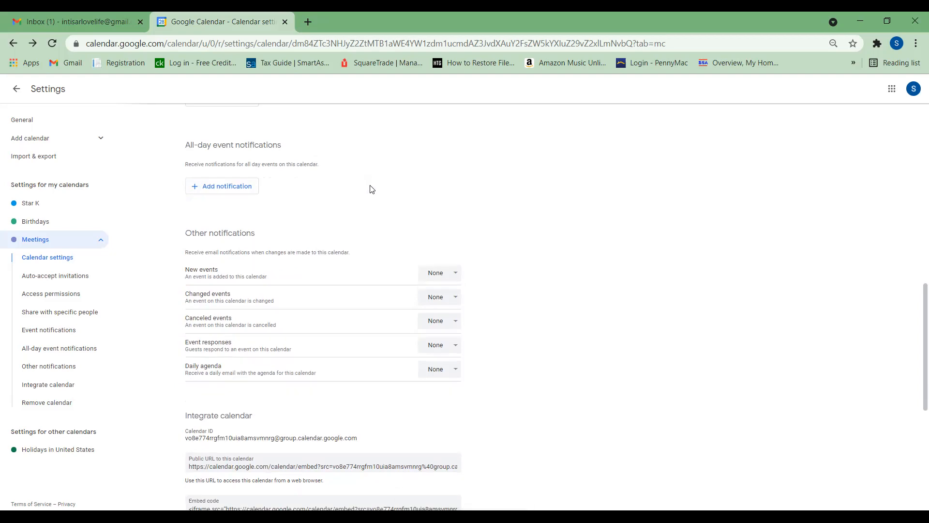
# Set the other notifications for new events, changed events and canceled events to E-mail.
pyautogui.scroll(-2, 372, 189)
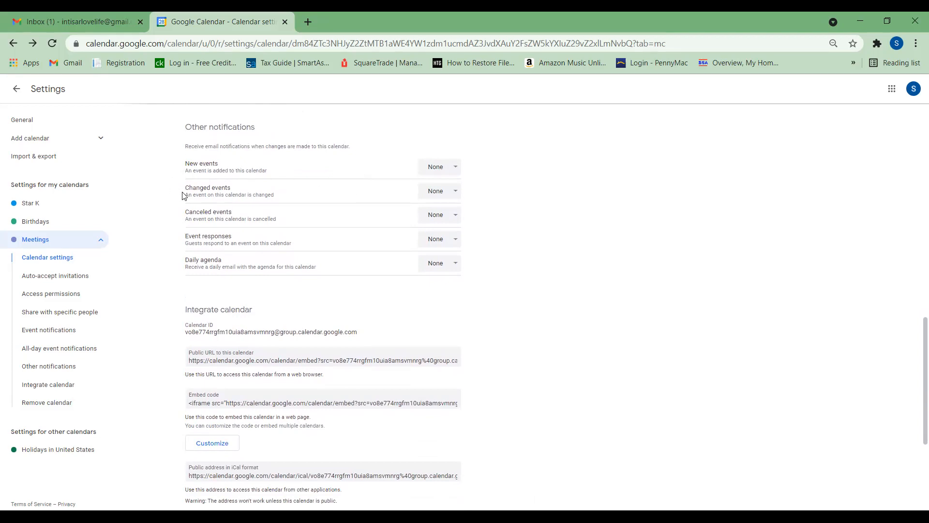
pyautogui.click(456, 172)
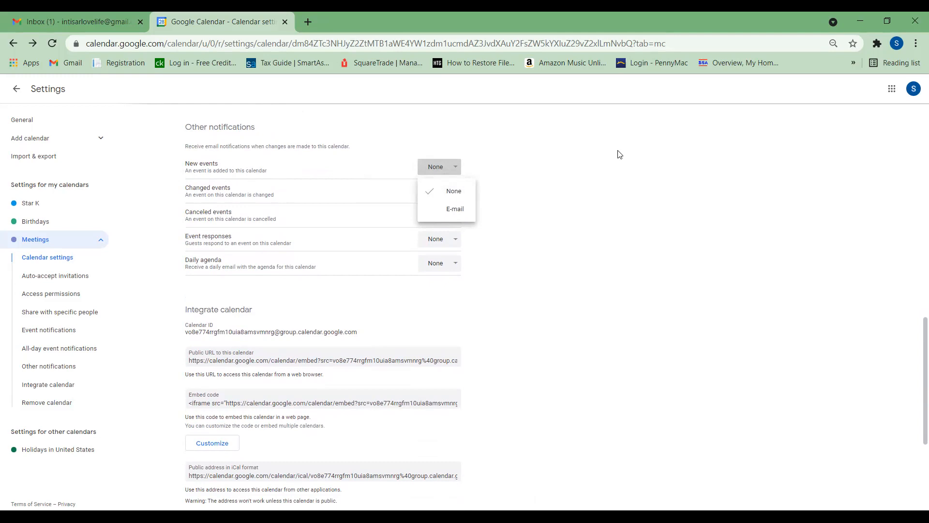
pyautogui.click(451, 210)
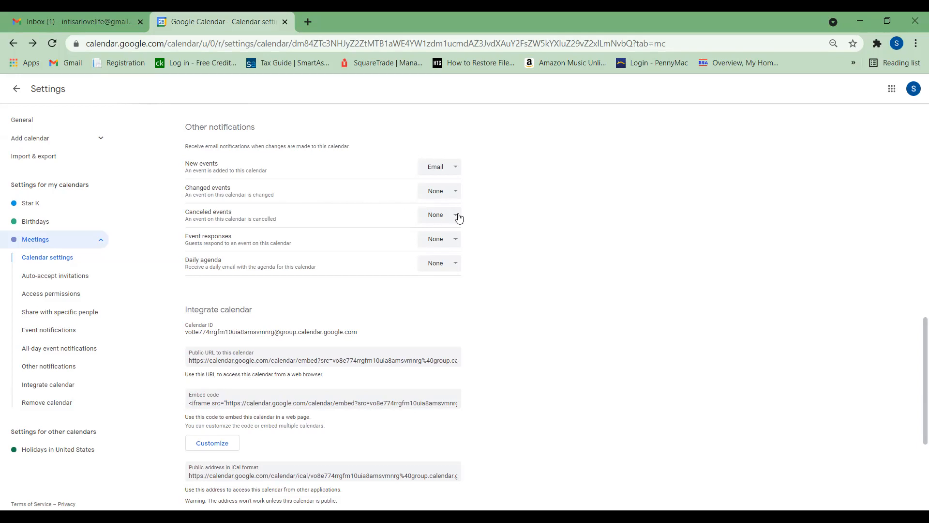
pyautogui.click(457, 191)
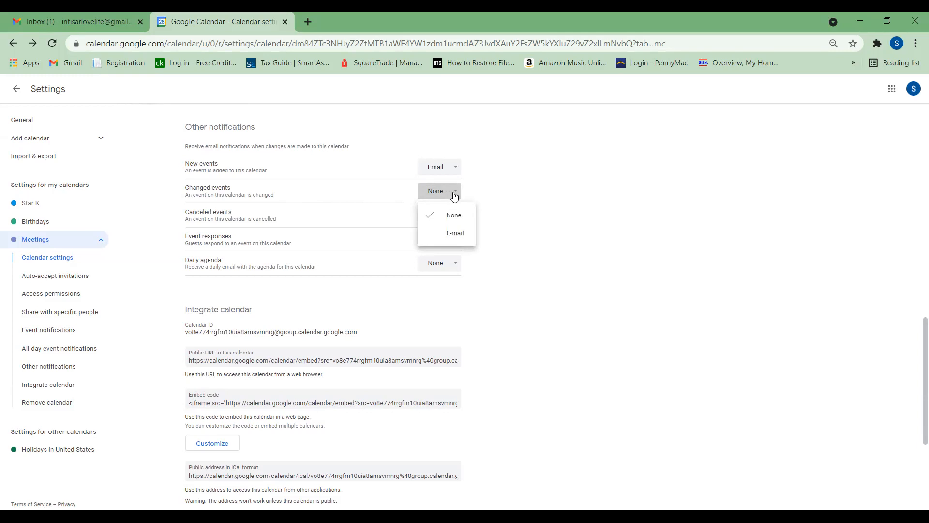
pyautogui.click(455, 233)
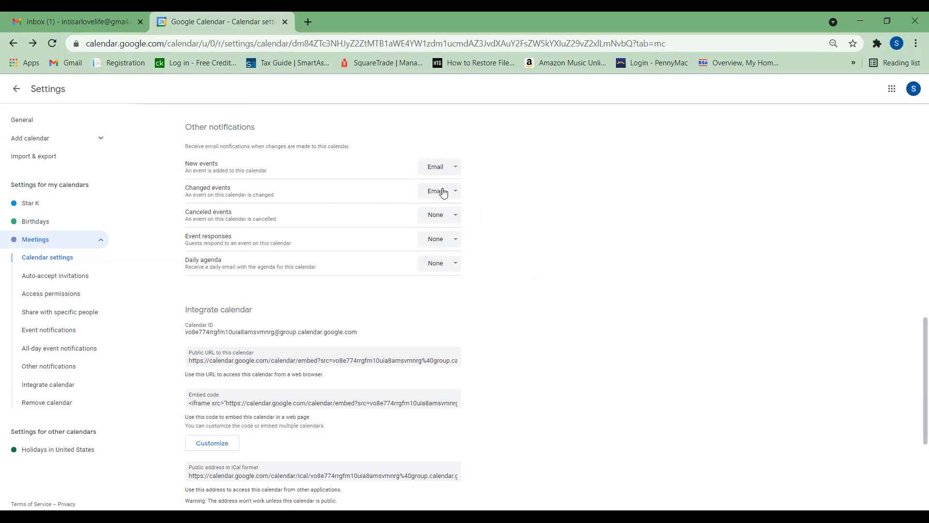
pyautogui.click(455, 217)
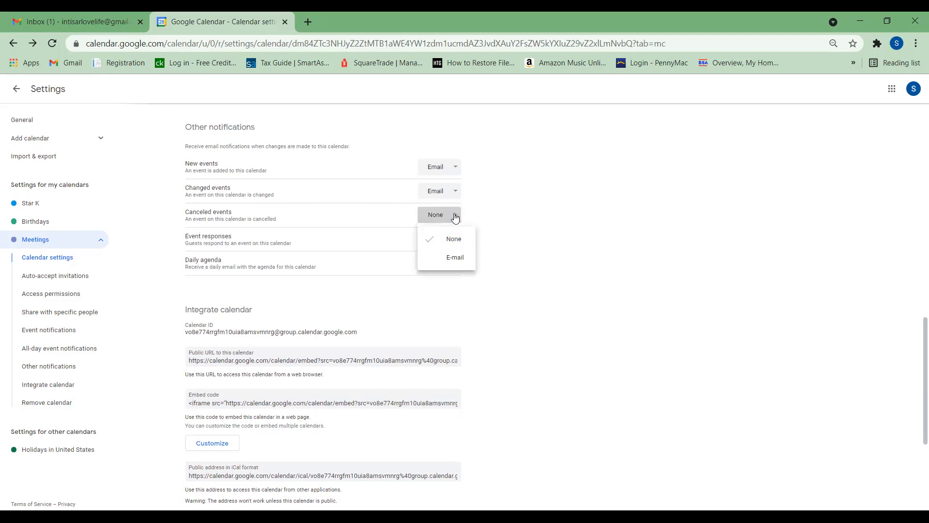
pyautogui.click(445, 263)
# Go to the Meetings calendar's integration settings and select the full calendar ID.
pyautogui.scroll(-2, 597, 308)
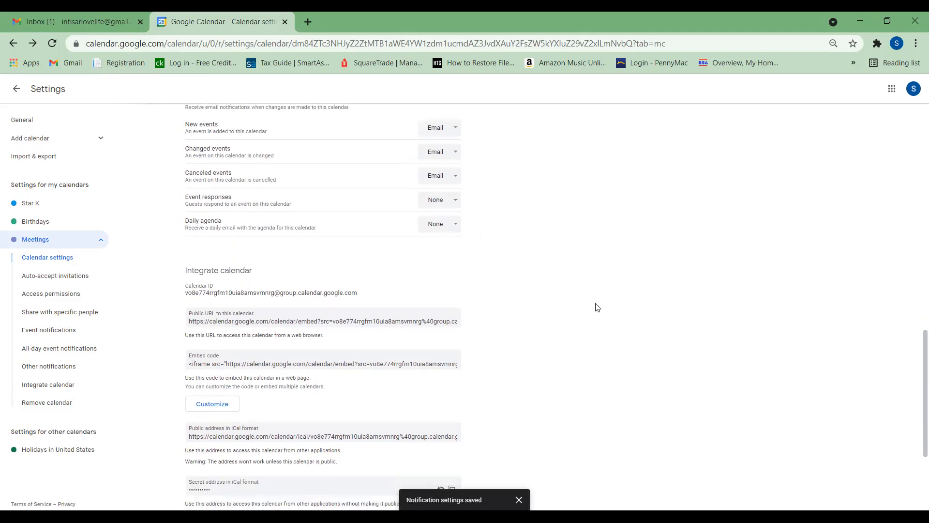
pyautogui.scroll(-1, 598, 307)
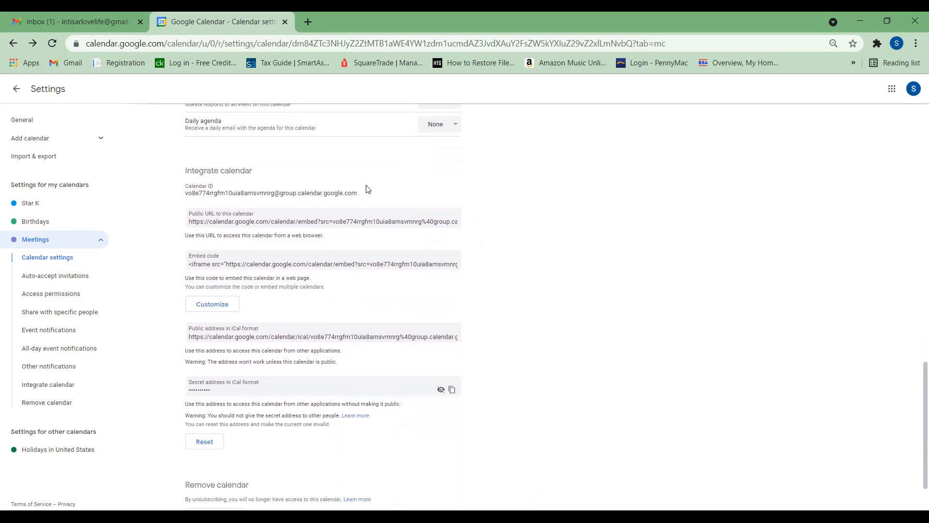
pyautogui.moveTo(364, 193); pyautogui.dragTo(185, 194)
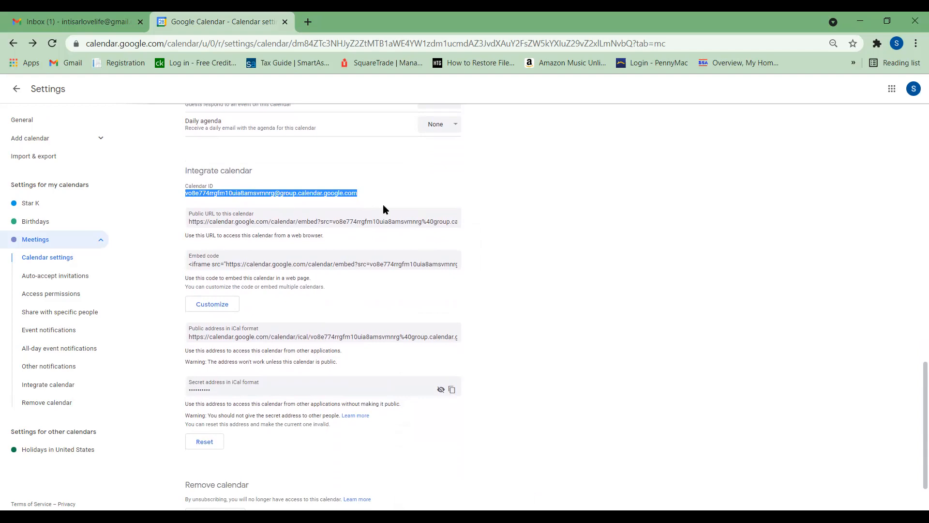
# Open the Meetings calendar's public URL in a new browser tab and highlight the calendar's title there.
pyautogui.scroll(-1, 382, 204)
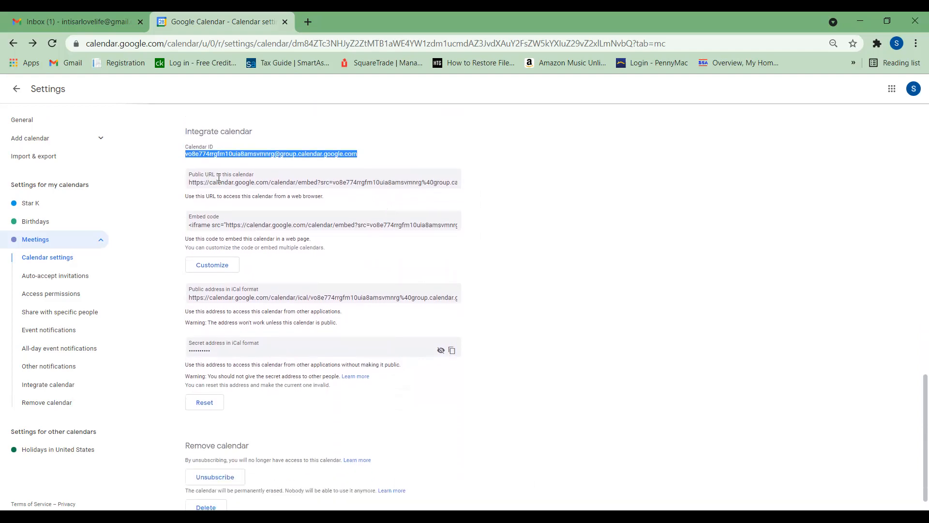
pyautogui.click(247, 182)
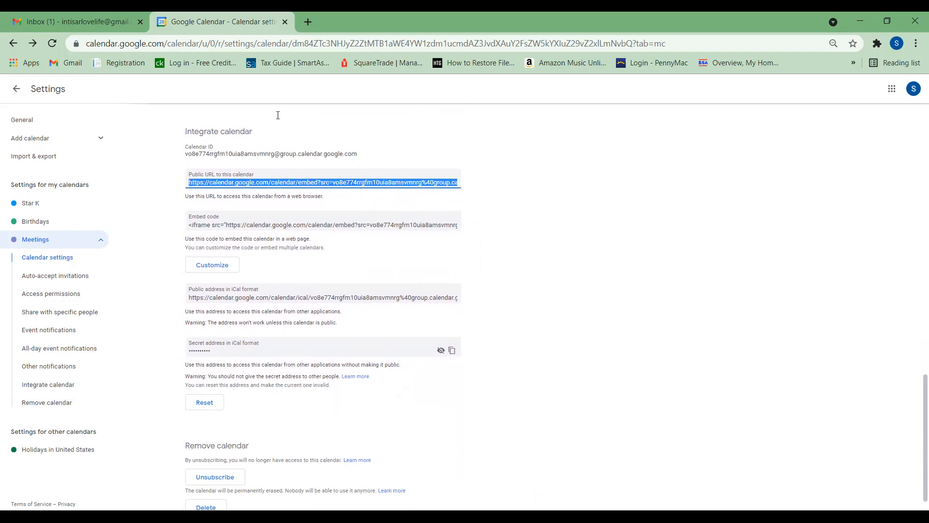
pyautogui.click(307, 22)
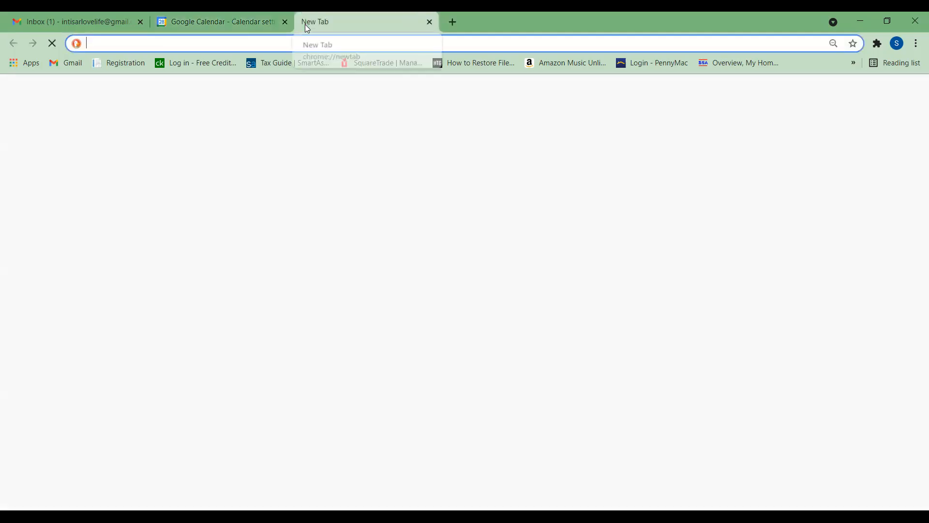
pyautogui.write('https://calendar.google.com/calendar/embed?src=vo8e774rrgfm10uia8amsvmnrg%40group.calendar.google.com&ctz=America%2FNew_York')
pyautogui.press('Return')
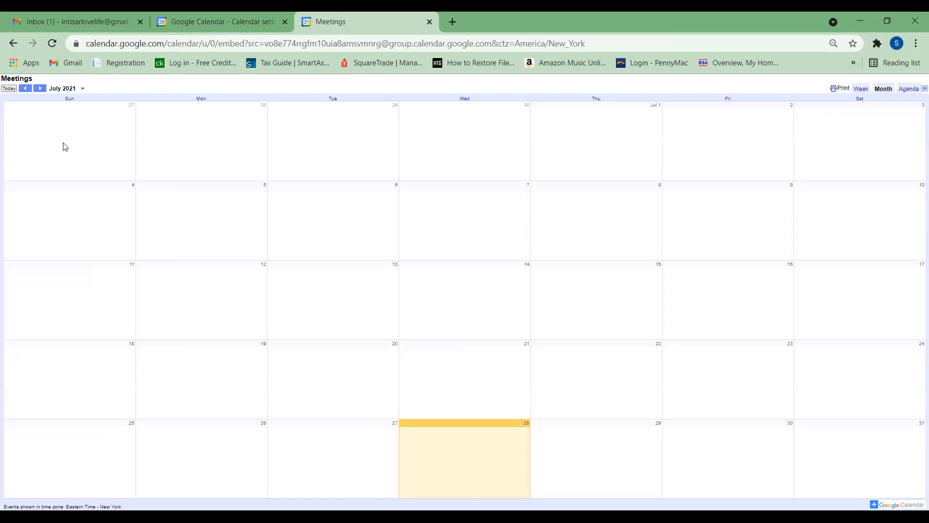
pyautogui.moveTo(34, 79); pyautogui.dragTo(2, 82)
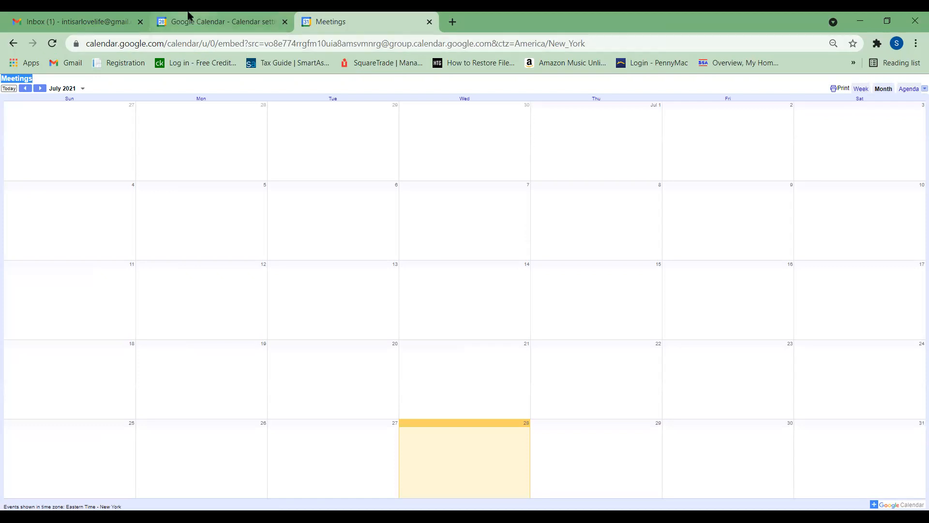
# Review the embed code customization options in the calendar settings, preview a green background color, and close the customization page.
pyautogui.click(206, 21)
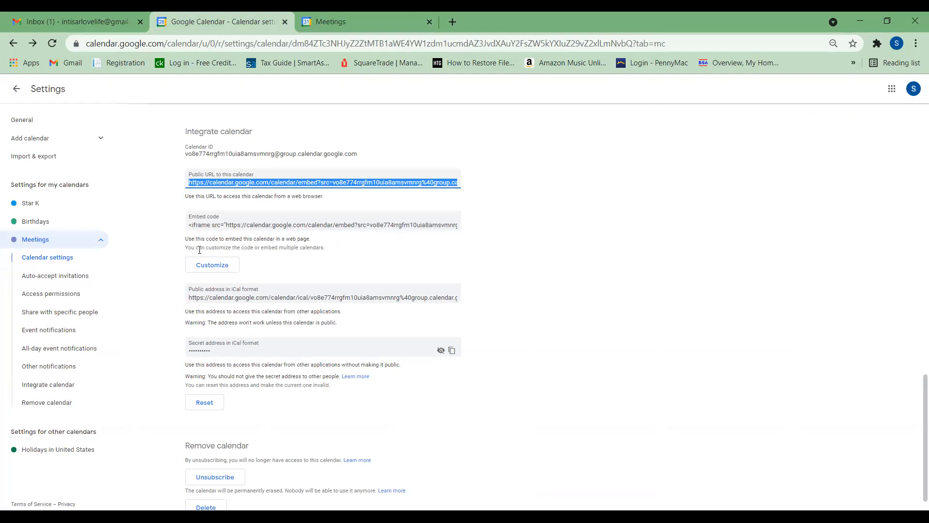
pyautogui.click(204, 267)
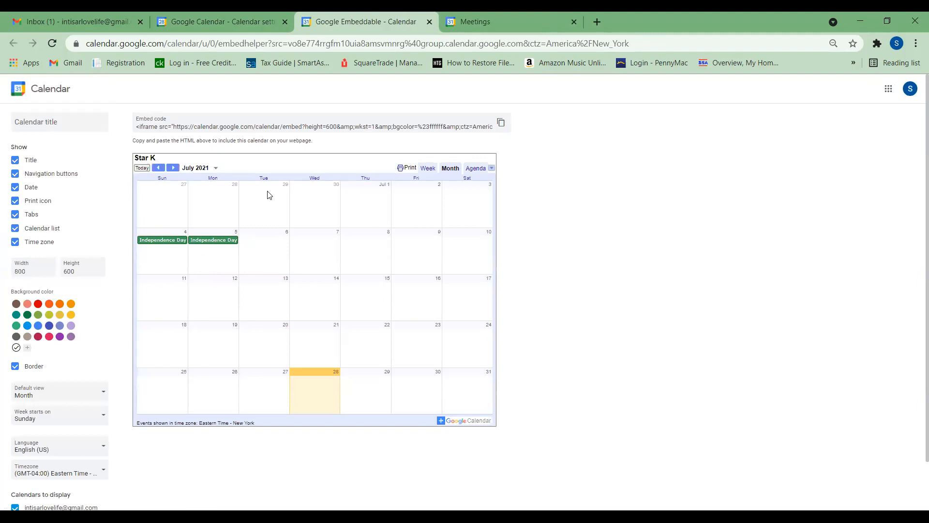
pyautogui.click(18, 325)
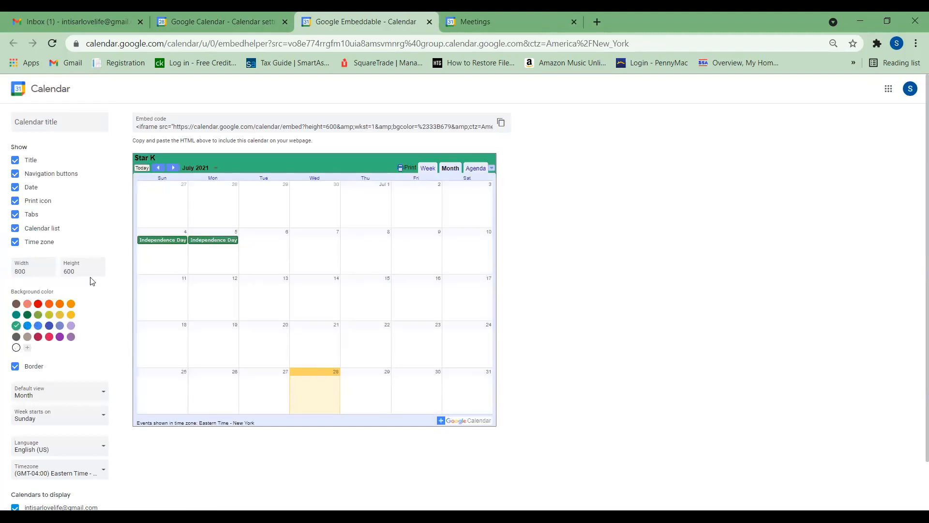
pyautogui.scroll(-1, 92, 281)
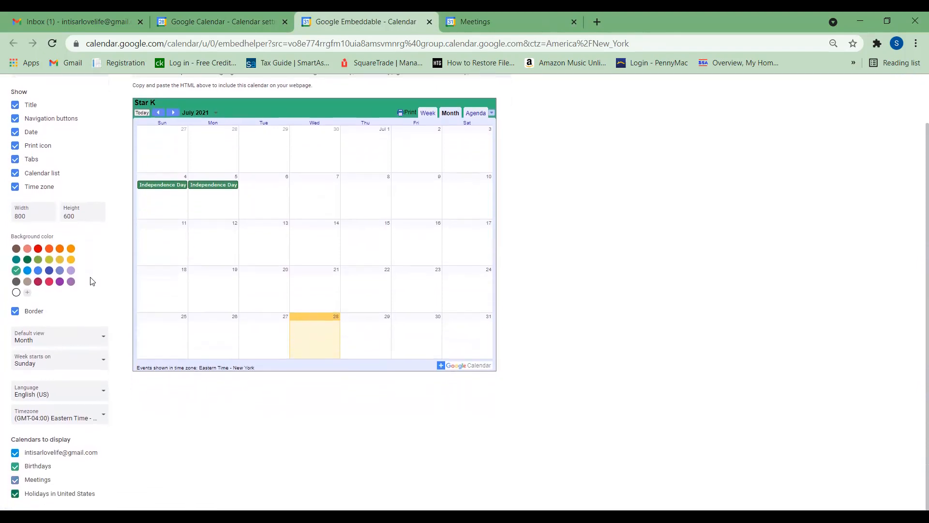
pyautogui.scroll(1, 92, 281)
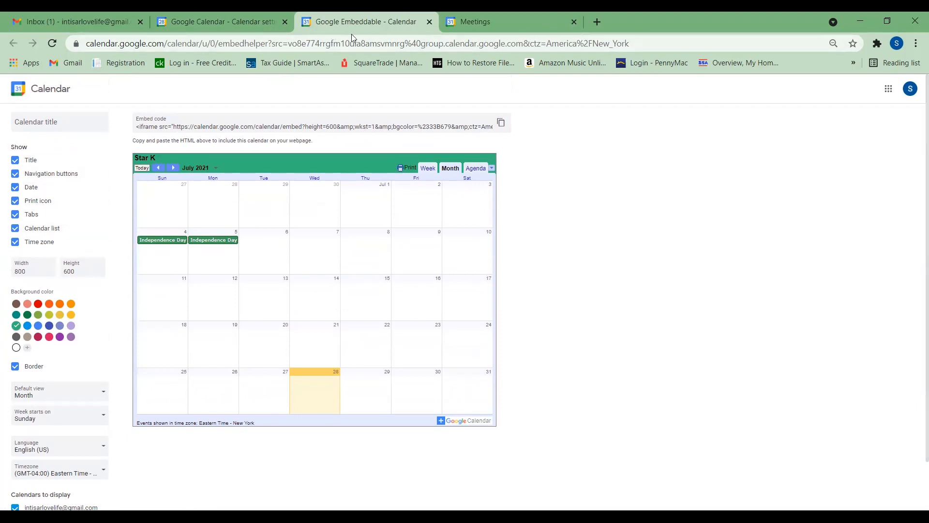
pyautogui.click(430, 21)
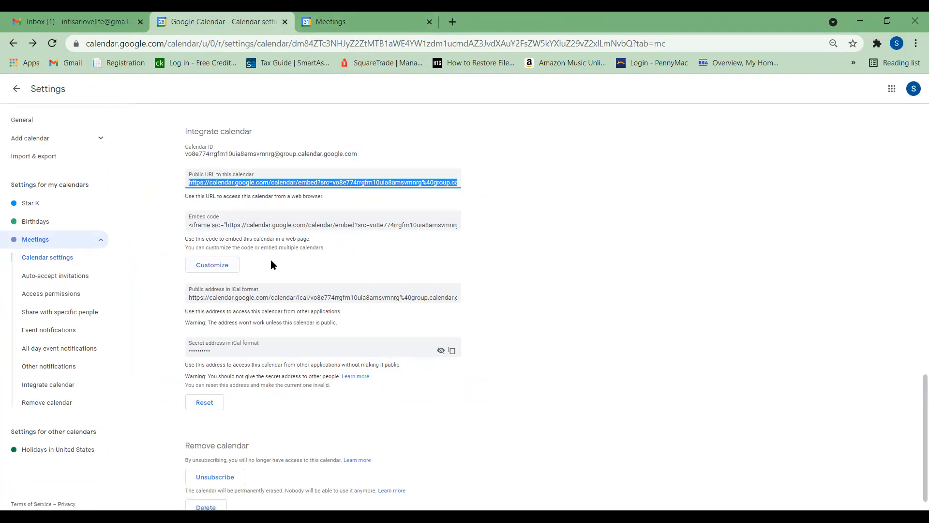
# Review the Meetings calendar's settings from its name and time zone through access permissions, sharing and notifications.
pyautogui.scroll(1, 273, 244)
pyautogui.scroll(10, 273, 247)
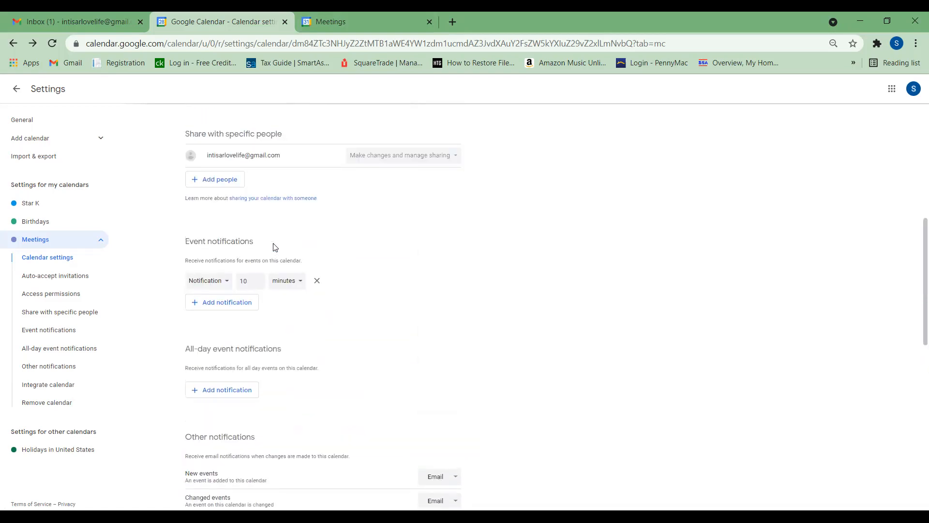
pyautogui.scroll(7, 274, 247)
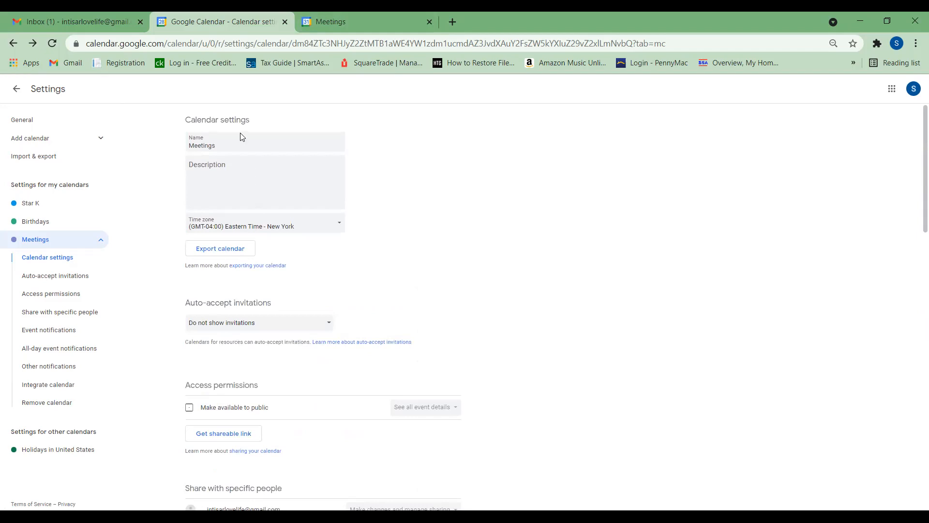
pyautogui.click(38, 242)
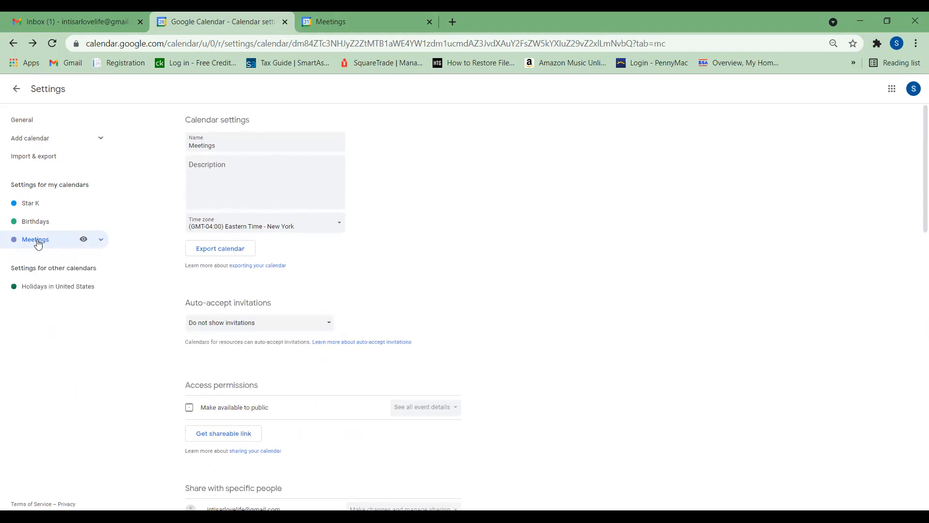
pyautogui.click(220, 253)
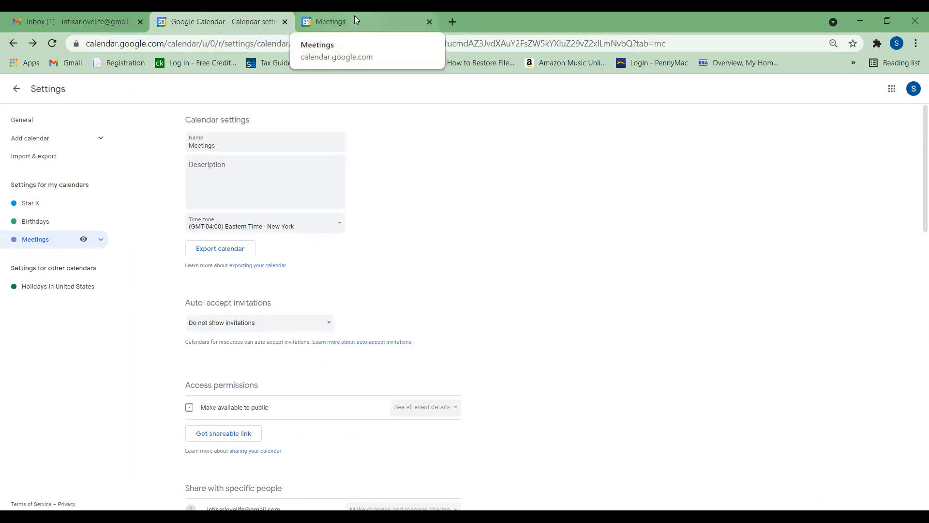
pyautogui.scroll(-2, 400, 247)
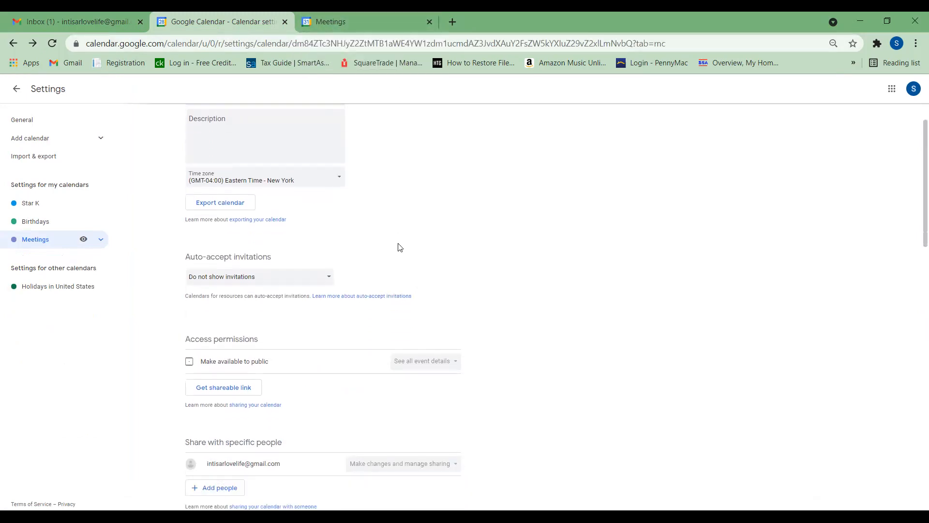
pyautogui.scroll(-3, 400, 247)
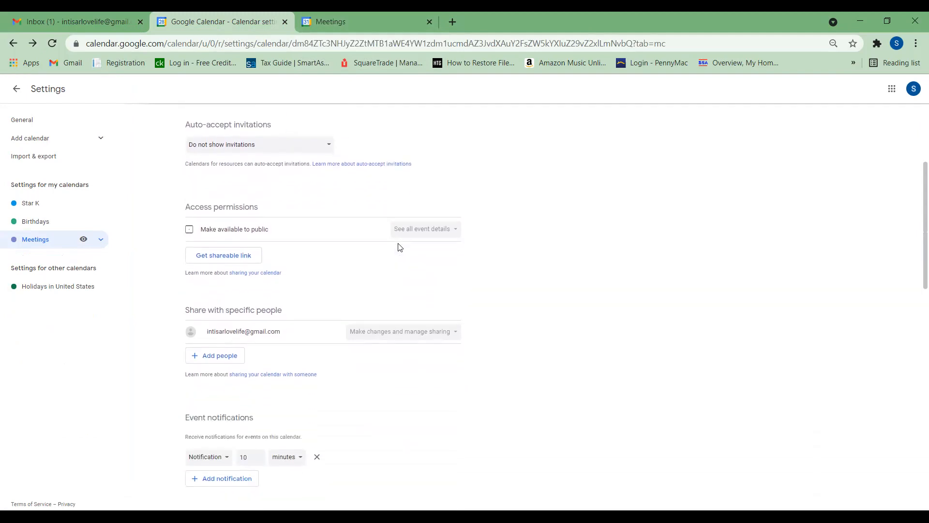
pyautogui.scroll(-4, 400, 247)
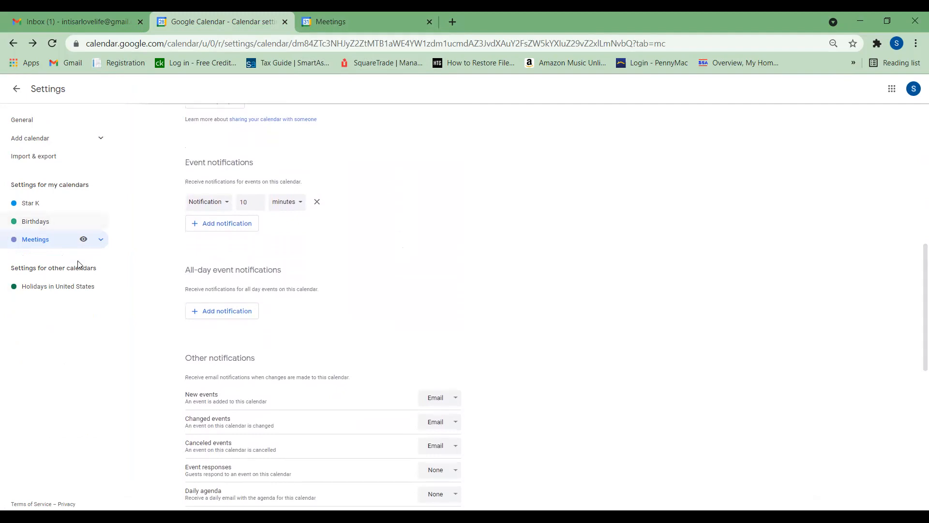
pyautogui.click(11, 242)
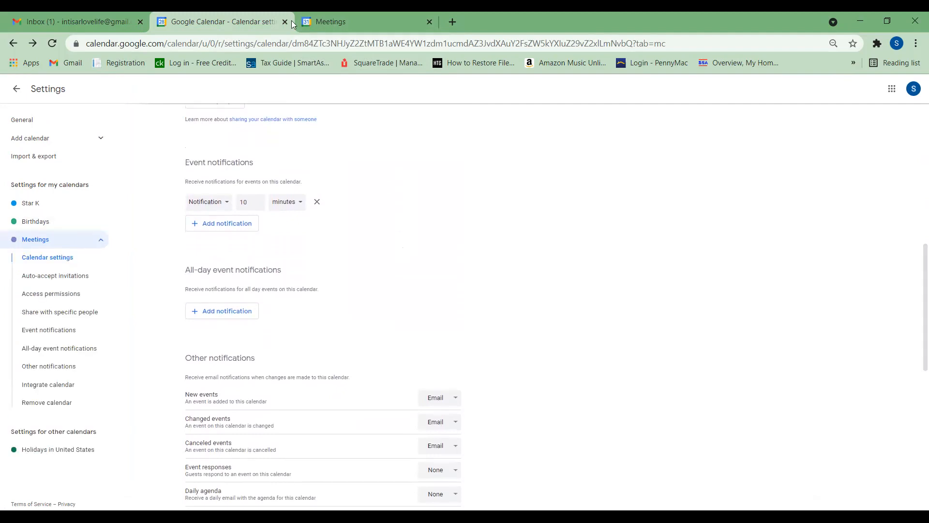
# View the public Meetings calendar page in Week, Month and Agenda layouts, and return to the calendar settings.
pyautogui.click(359, 19)
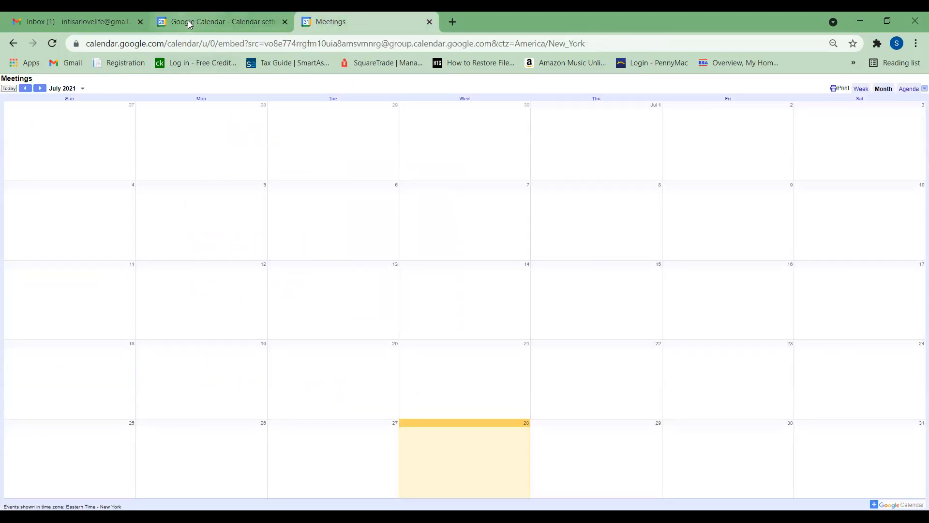
pyautogui.click(862, 90)
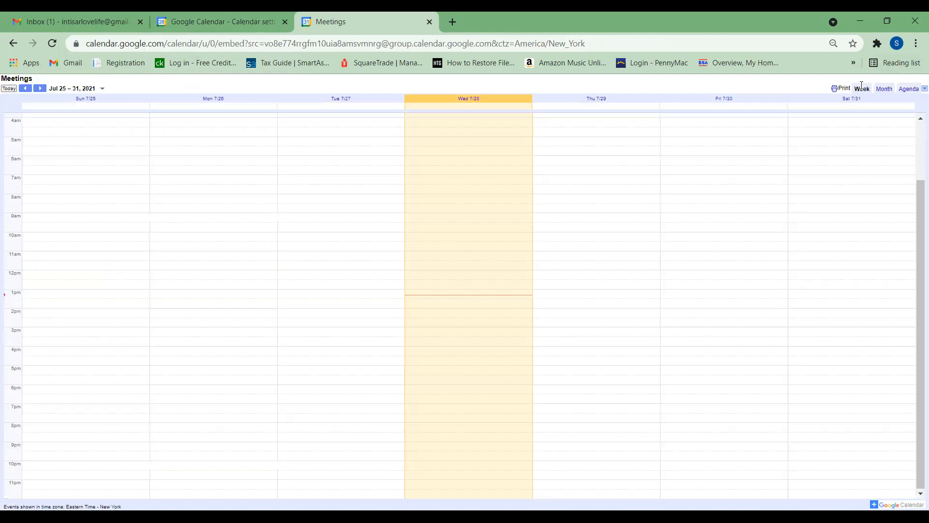
pyautogui.click(890, 88)
pyautogui.click(908, 88)
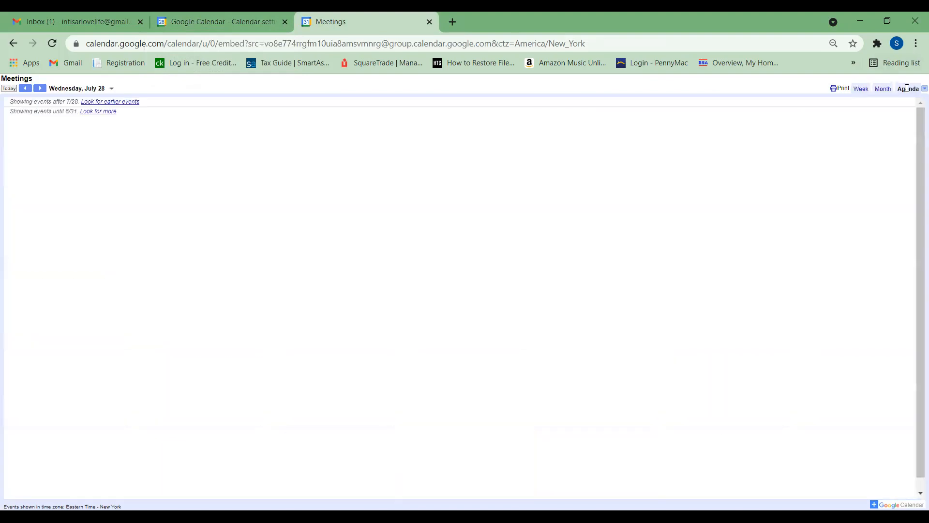
pyautogui.click(860, 89)
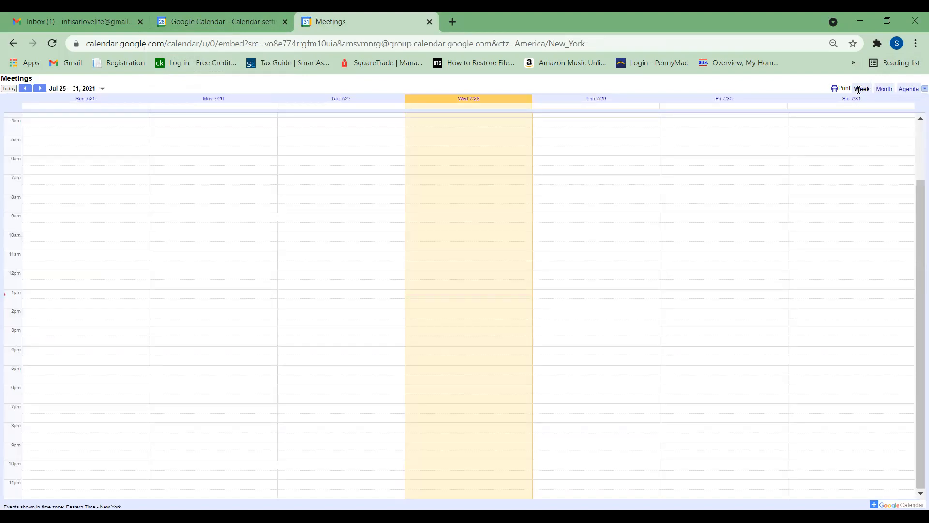
pyautogui.click(191, 16)
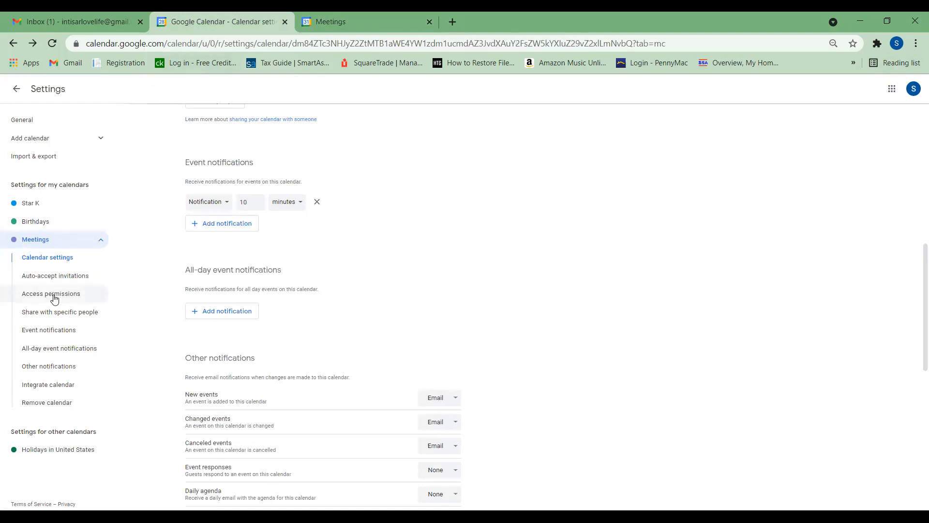
# View the primary calendar's settings and go back to the Meetings calendar's settings.
pyautogui.click(33, 238)
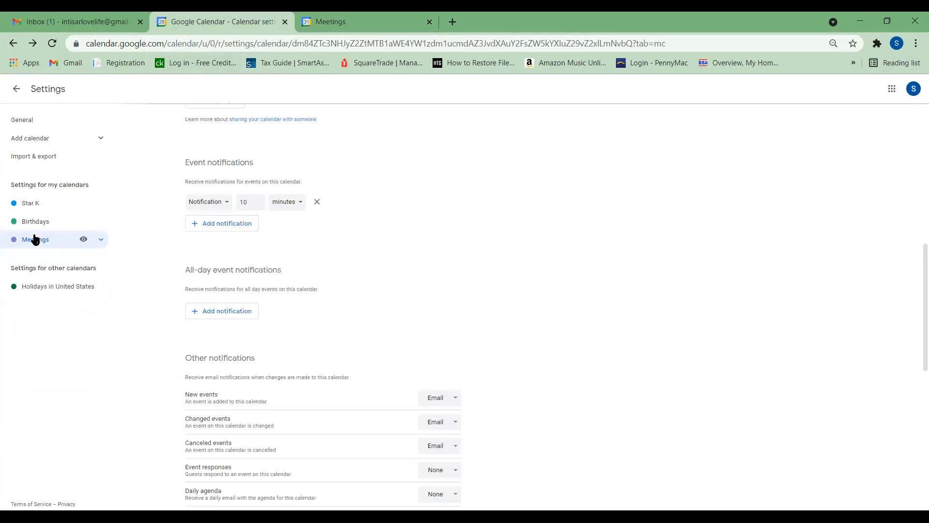
pyautogui.click(26, 201)
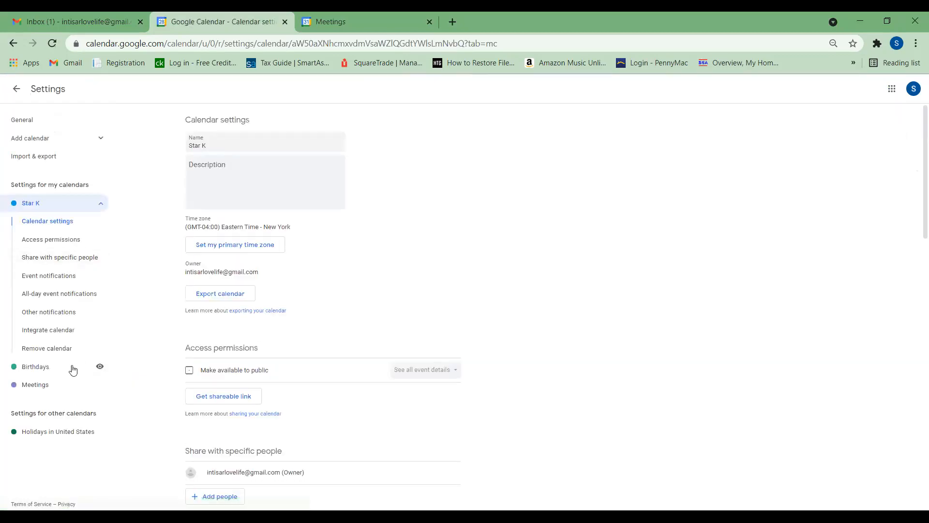
pyautogui.click(19, 386)
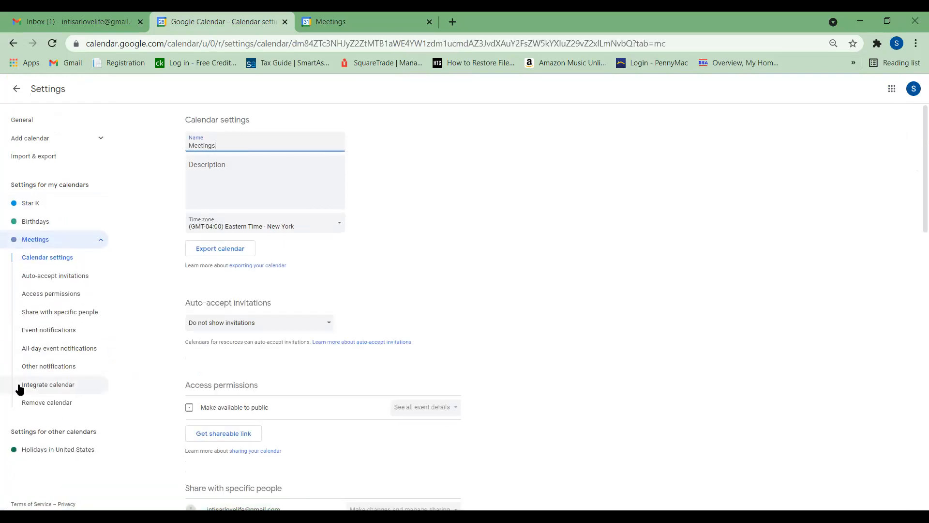
# Leave the settings and open the main Google Calendar week view.
pyautogui.click(893, 90)
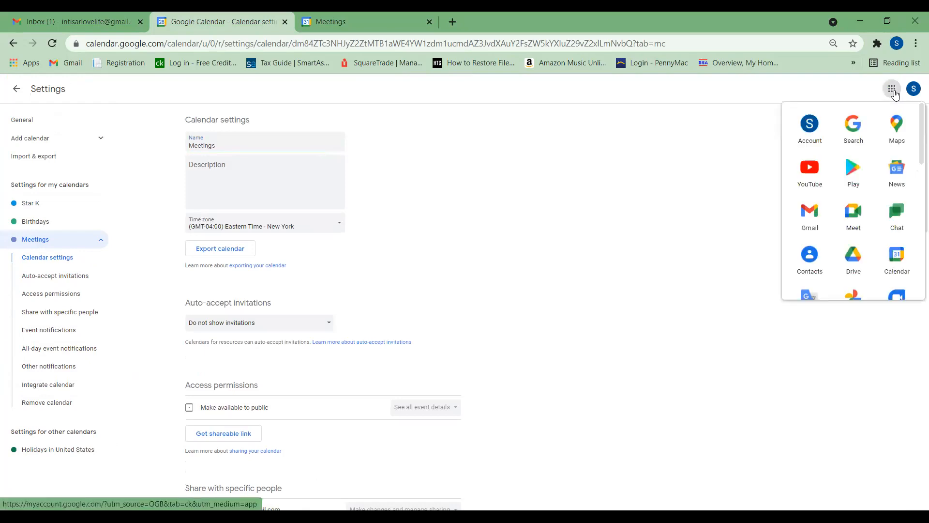
pyautogui.click(901, 254)
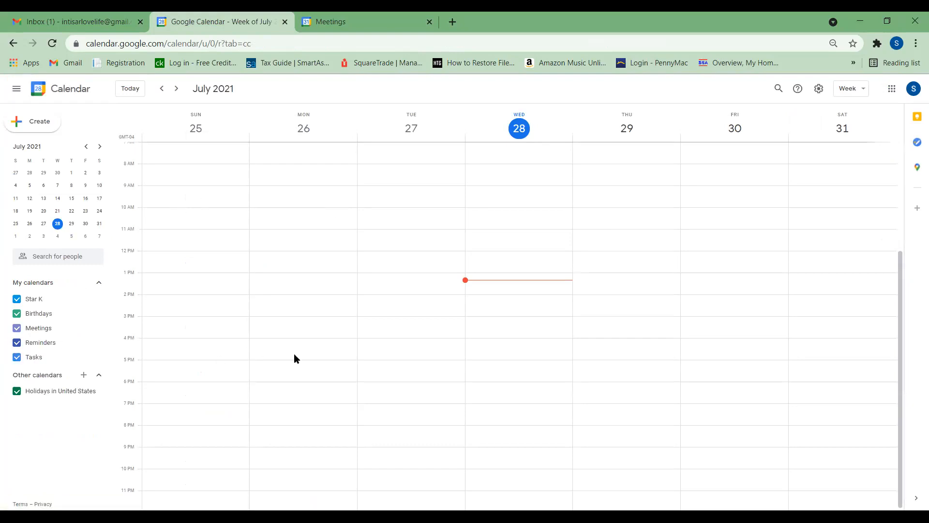
# Hide the Meetings calendar, open and dismiss a blank event on Tuesday, July 27, and show the Meetings calendar again.
pyautogui.moveTo(65, 330)
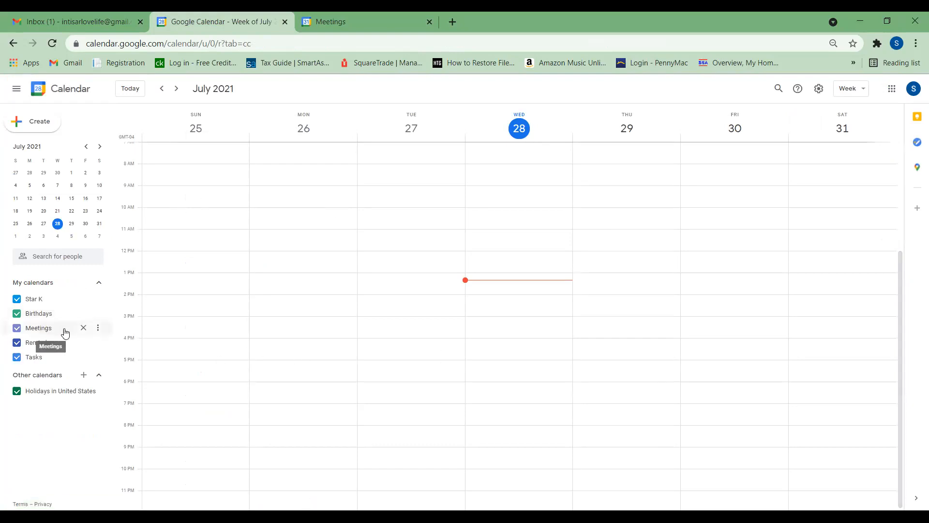
pyautogui.click(36, 329)
pyautogui.click(377, 292)
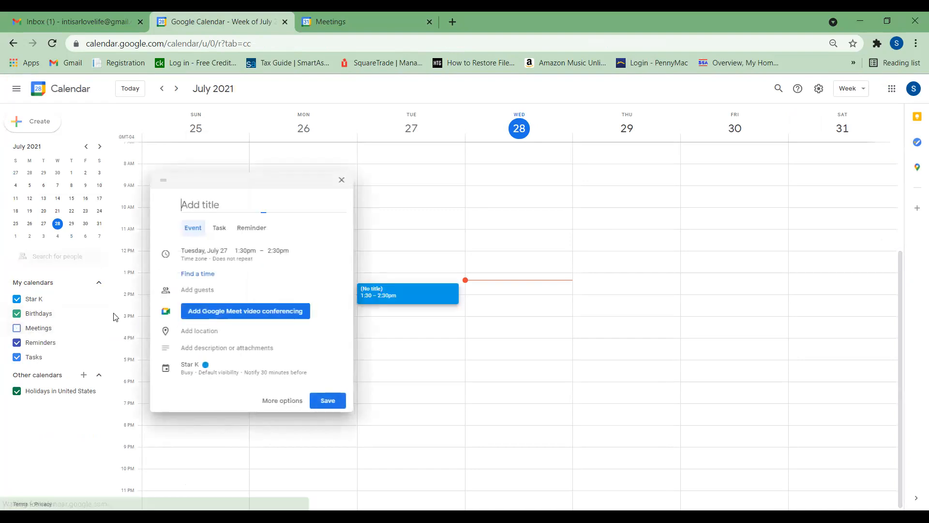
pyautogui.click(18, 328)
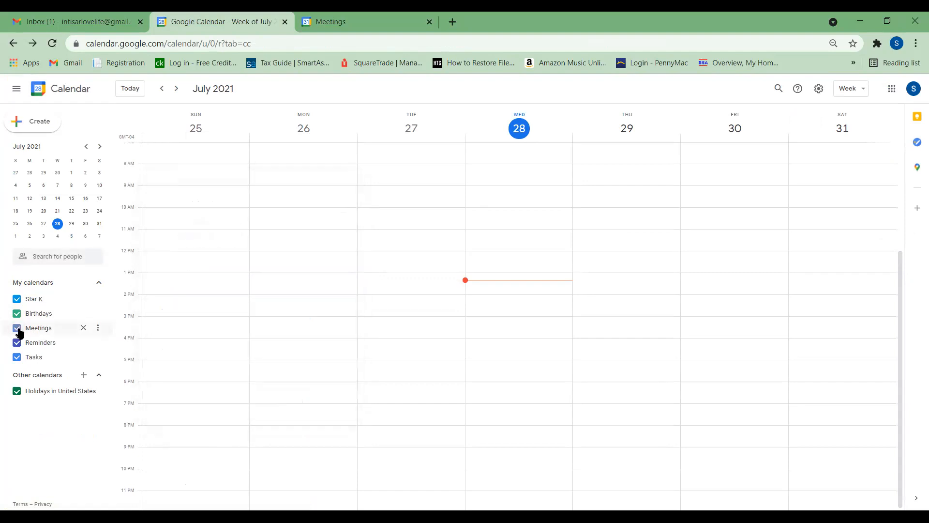
# Create an event titled "LunchIn" on Monday, July 26, 3:00pm to 4:00pm, and assign it to the Meetings calendar.
pyautogui.click(356, 321)
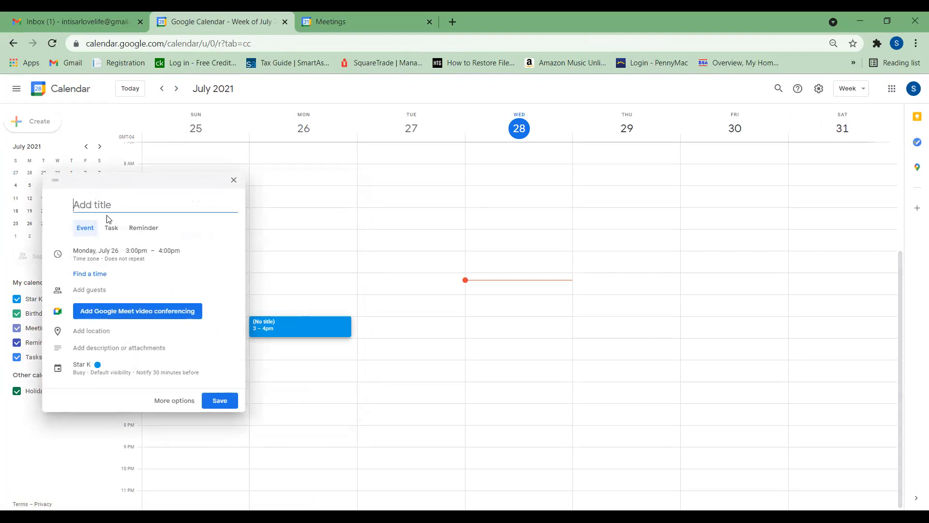
pyautogui.write('LunchIn')
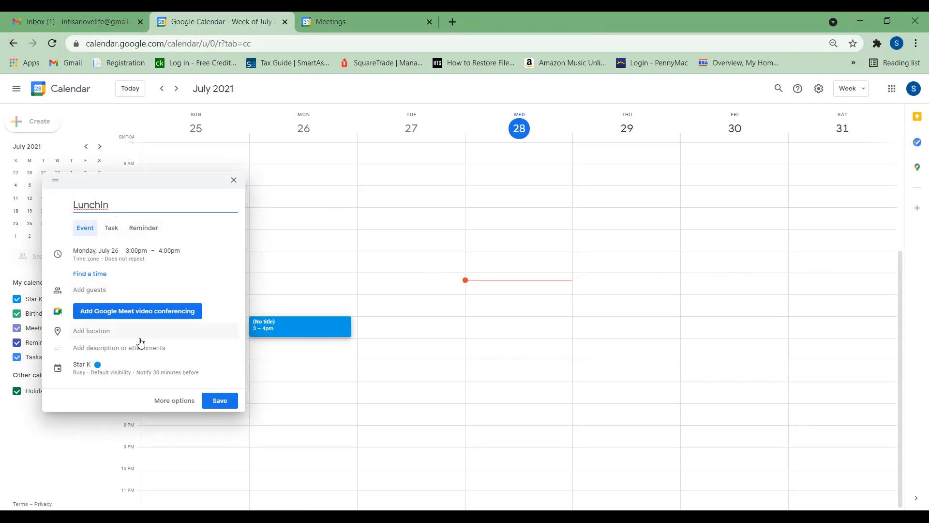
pyautogui.click(83, 368)
pyautogui.click(84, 369)
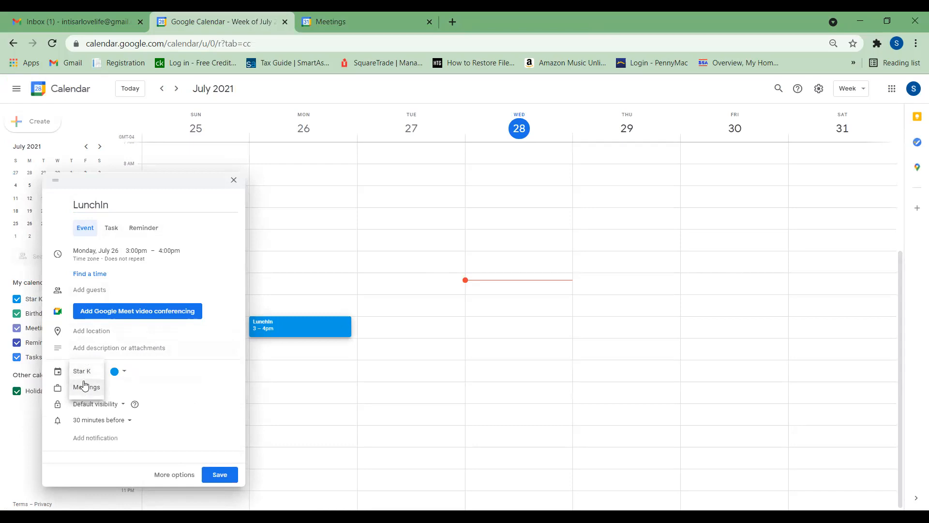
pyautogui.click(84, 387)
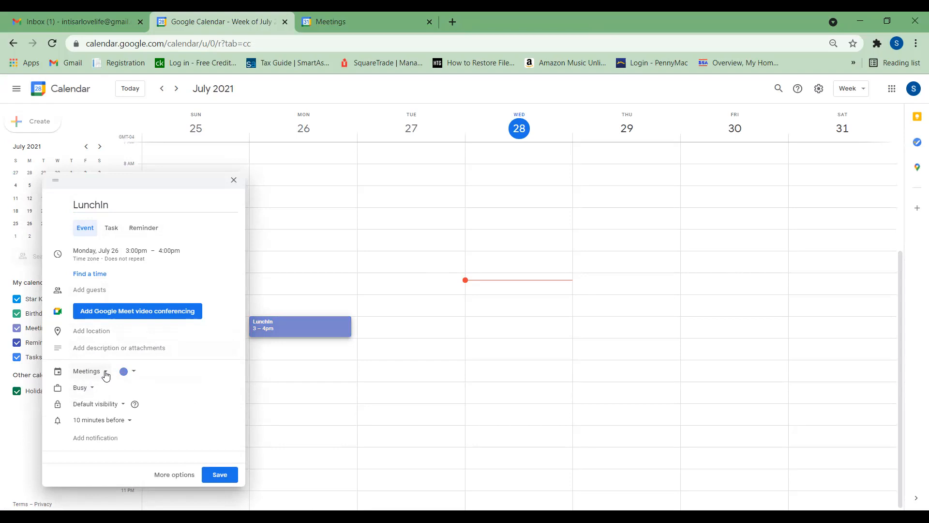
# Retitle the Monday event "Lunch_In at Noon", save it, and postpone the browser notification permission request.
pyautogui.click(101, 204)
pyautogui.write('In')
pyautogui.write(' at')
pyautogui.write(' 12pm')
pyautogui.press('BackSpace')
pyautogui.press('BackSpace')
pyautogui.press('BackSpace')
pyautogui.press('BackSpace')
pyautogui.write('Noon')
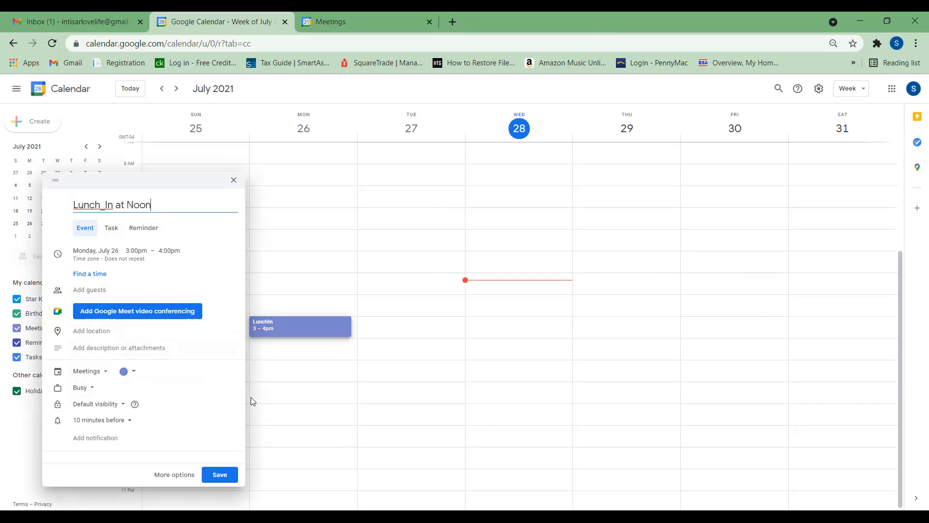
pyautogui.click(226, 479)
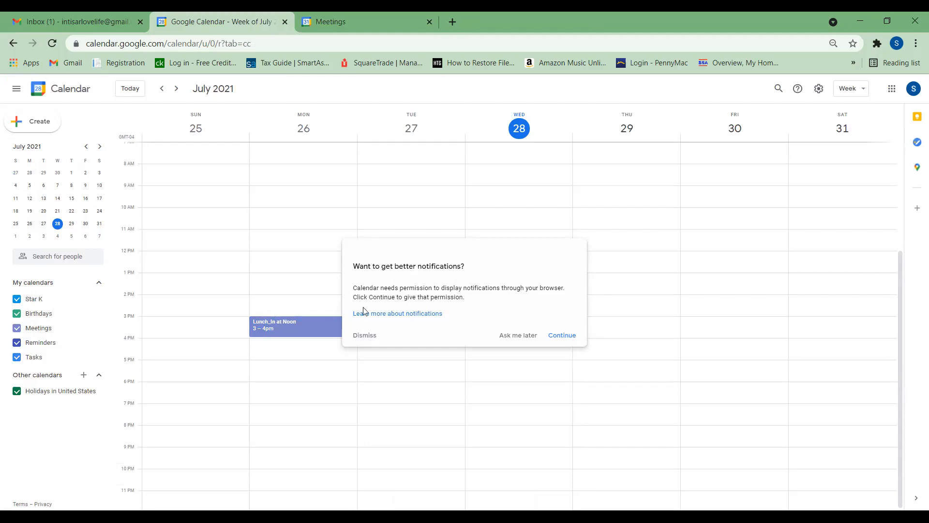
pyautogui.moveTo(450, 297); pyautogui.dragTo(468, 301)
pyautogui.click(519, 336)
# Reload the public Meetings calendar page and check July 26 for the new event.
pyautogui.click(340, 20)
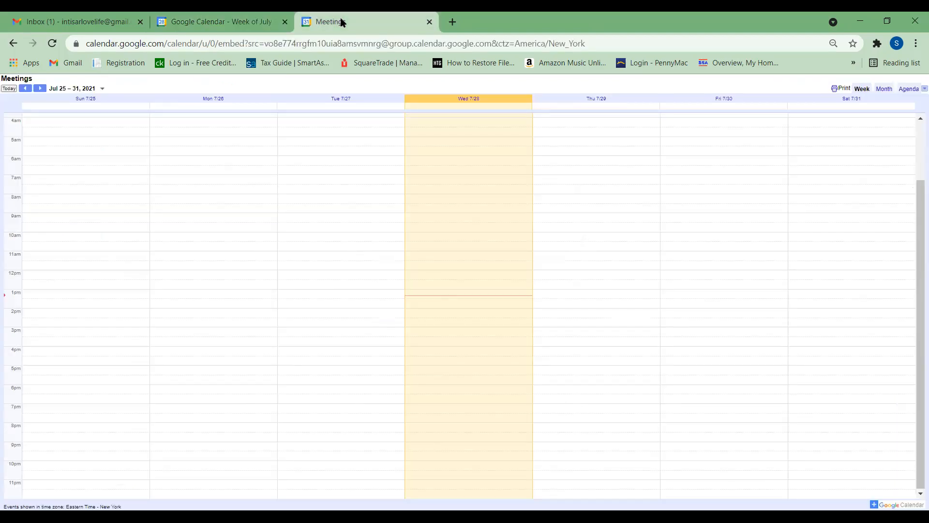
pyautogui.click(328, 44)
pyautogui.press('Return')
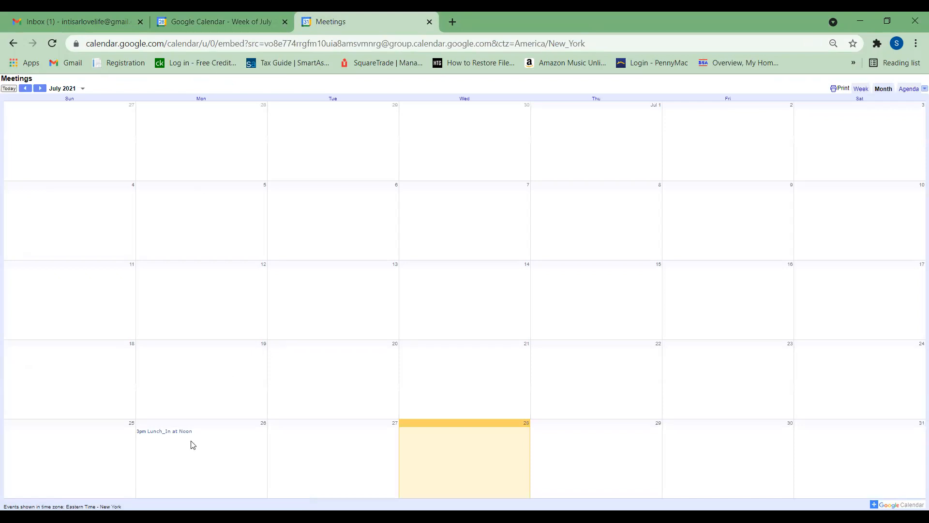
pyautogui.moveTo(214, 434); pyautogui.dragTo(101, 431)
# Return to the main calendar and view the options for adding other calendars, without choosing one.
pyautogui.click(227, 19)
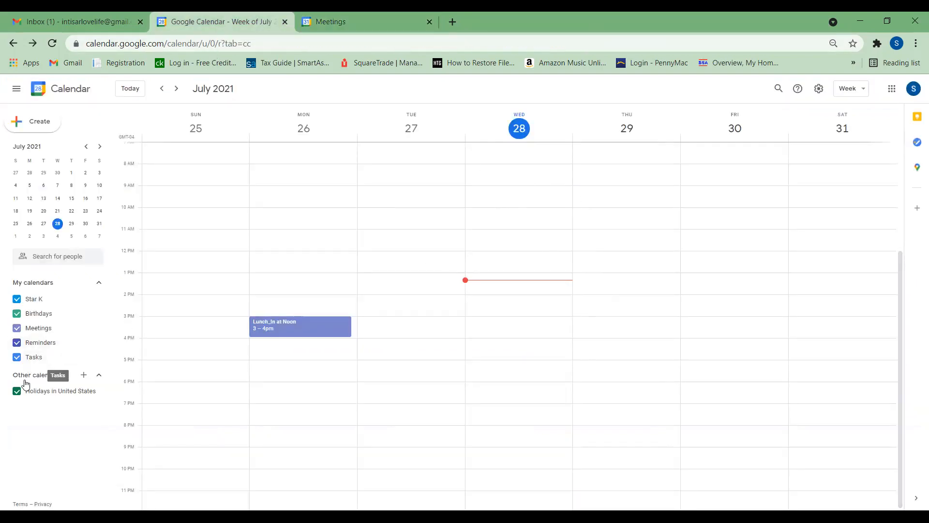
pyautogui.click(83, 376)
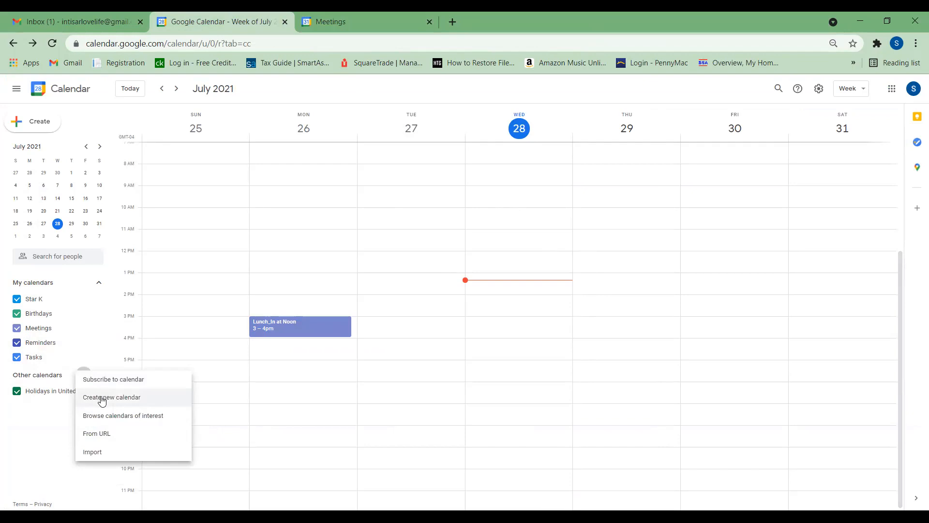
pyautogui.click(38, 435)
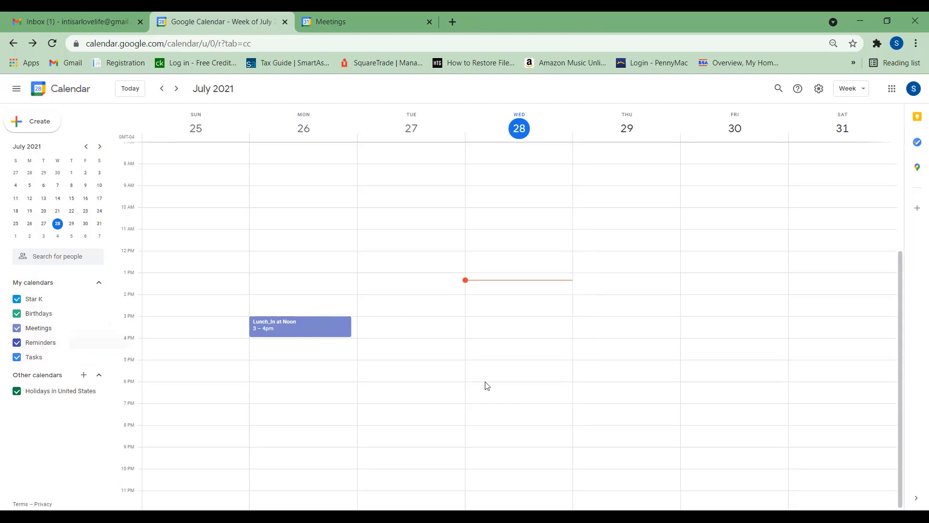
# Start a new event on Friday, July 30, view the Reminder form briefly, and title the event "Report Review".
pyautogui.click(690, 240)
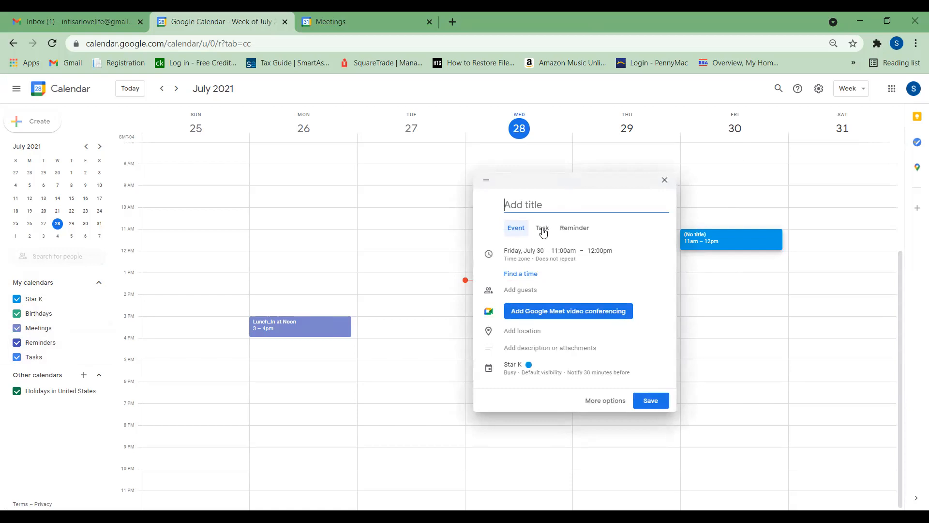
pyautogui.click(591, 234)
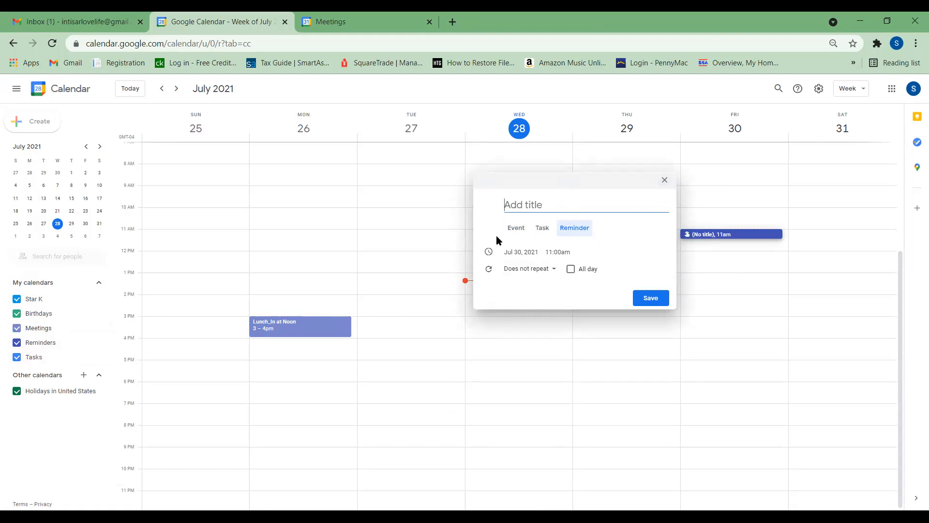
pyautogui.click(515, 228)
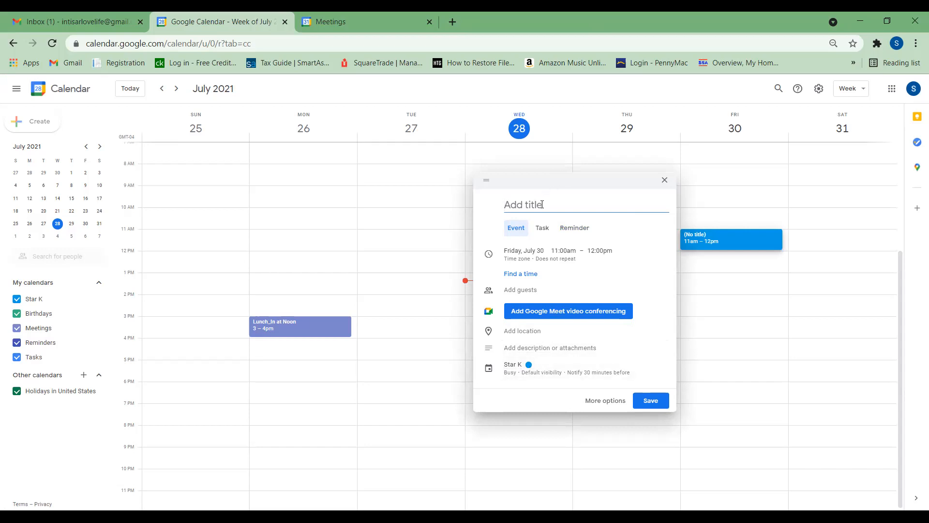
pyautogui.write('Report Review')
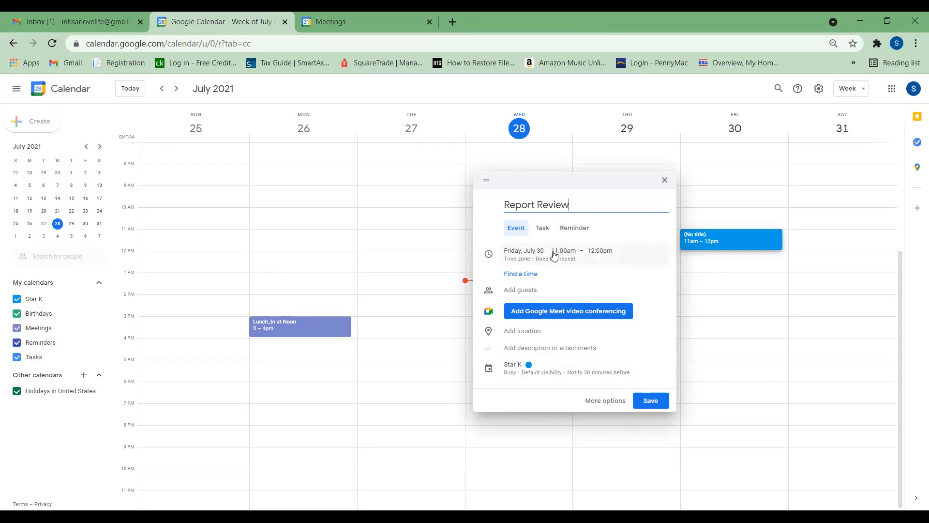
# Keep the Report Review event on Friday, July 30, and set its start time to 10:30am.
pyautogui.click(511, 252)
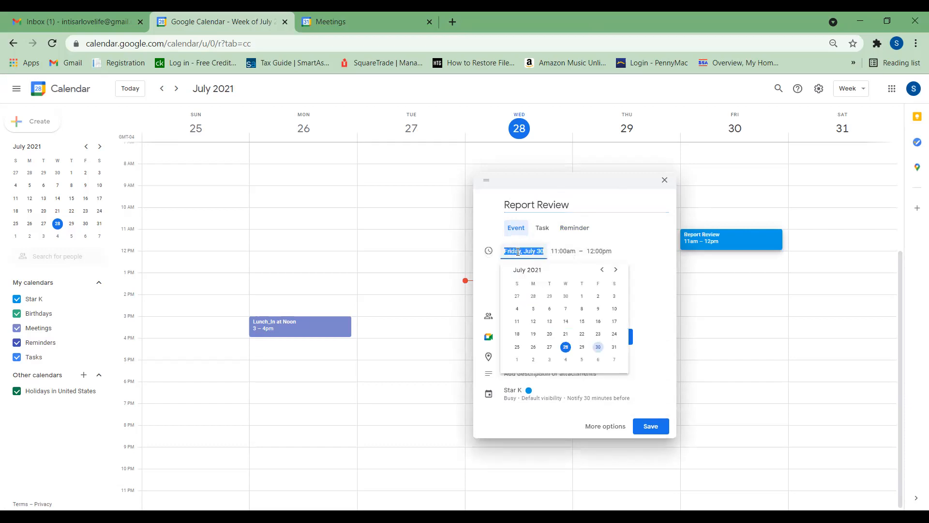
pyautogui.click(598, 347)
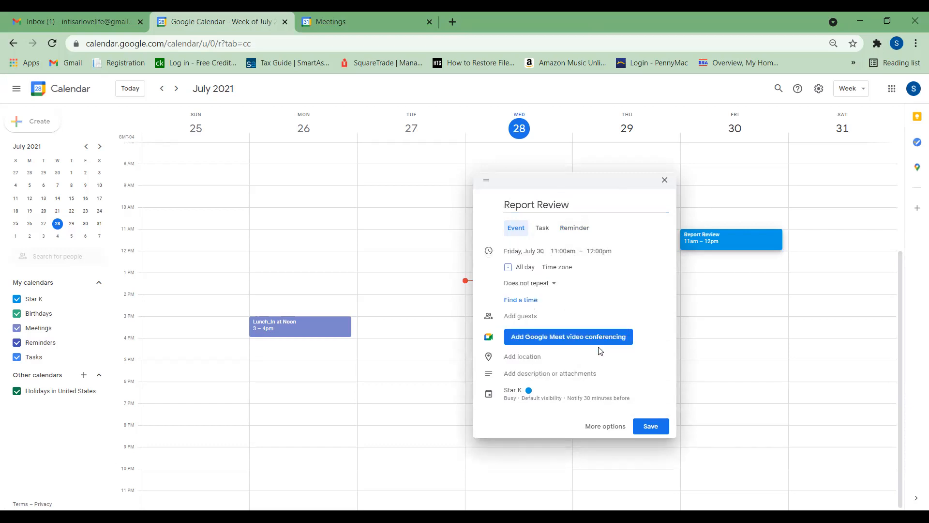
pyautogui.click(565, 251)
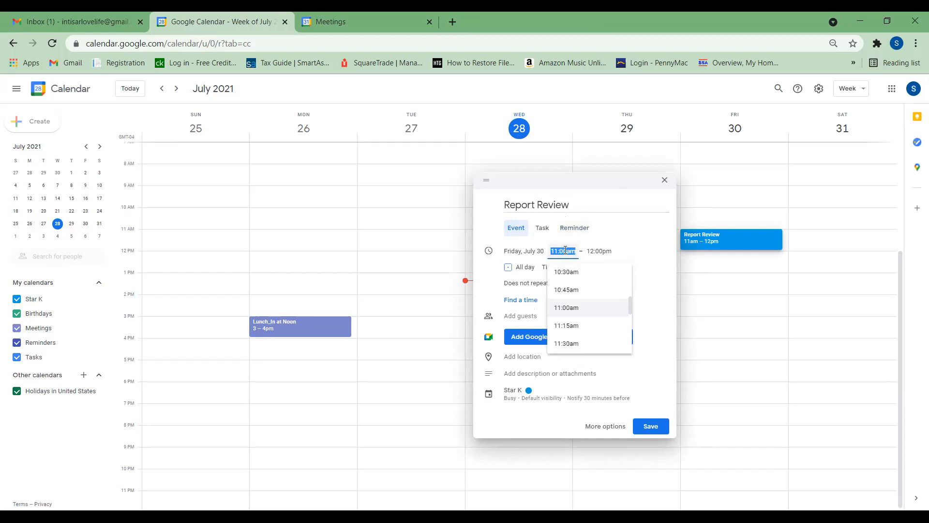
pyautogui.click(564, 273)
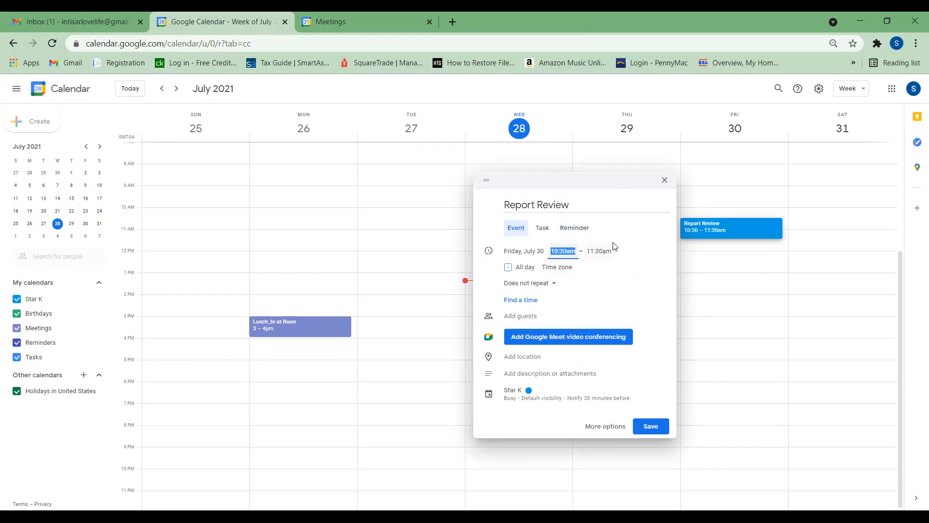
# Set a custom recurrence for Report Review, repeating every 1 week on Friday and never ending.
pyautogui.click(527, 285)
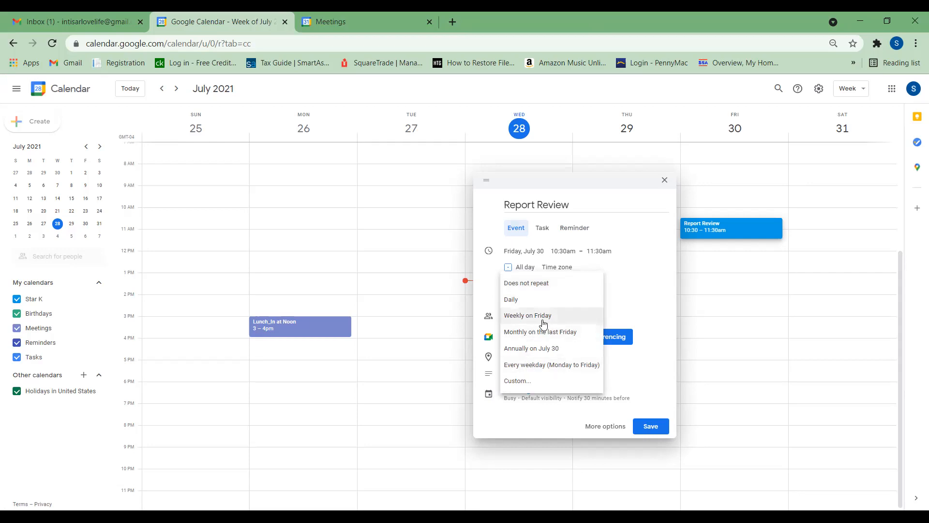
pyautogui.click(526, 381)
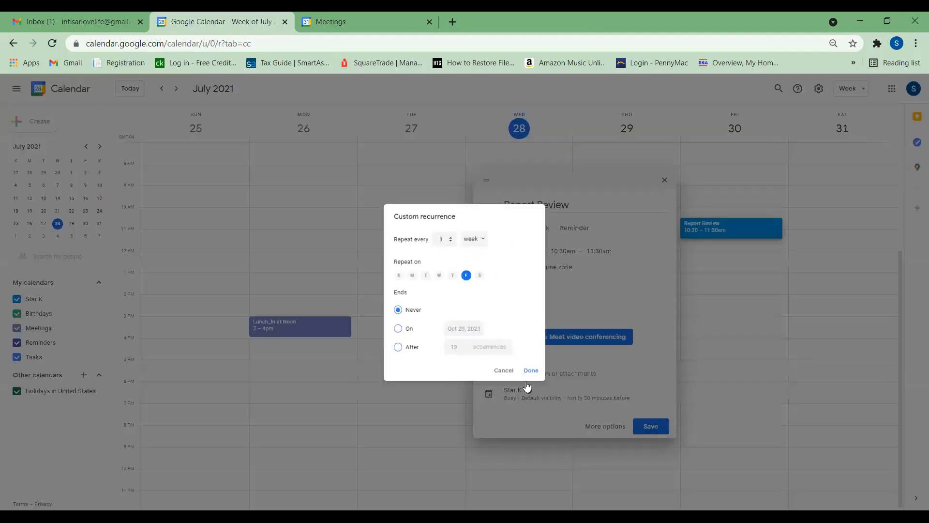
pyautogui.click(487, 235)
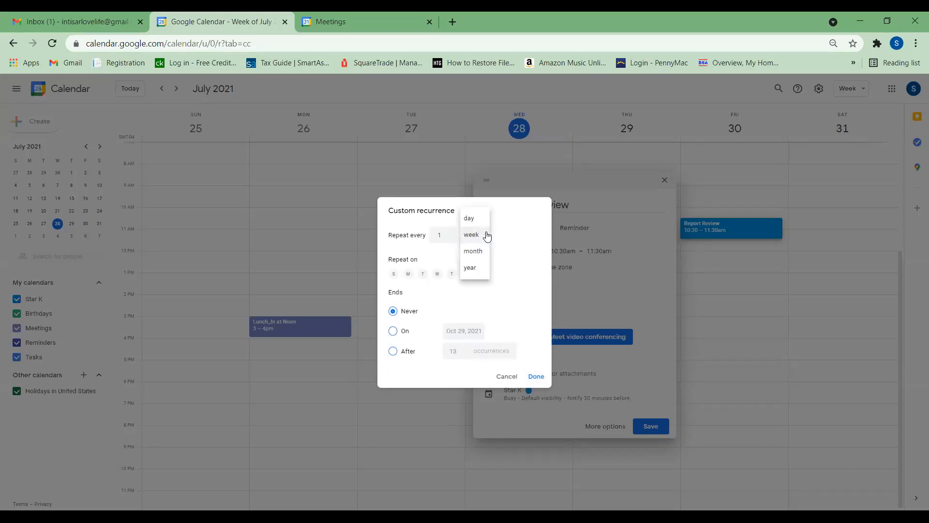
pyautogui.click(536, 376)
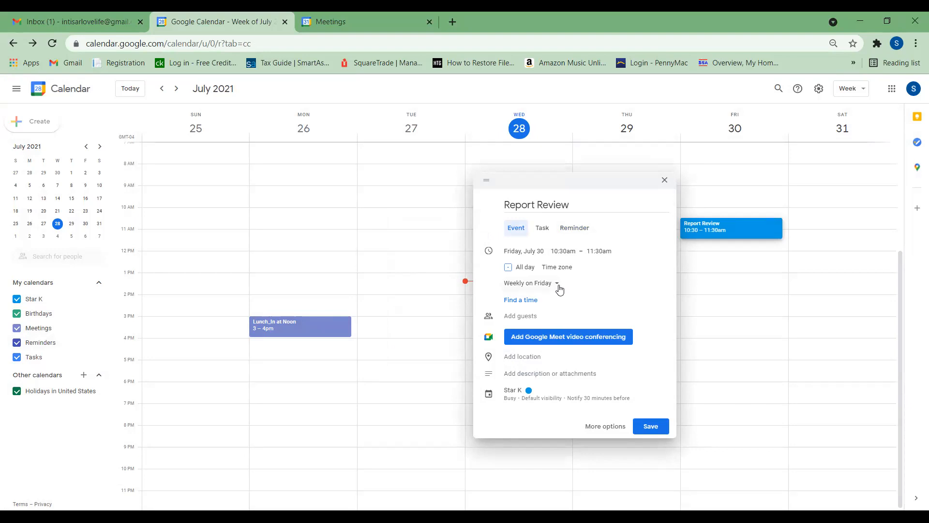
pyautogui.rightClick(531, 319)
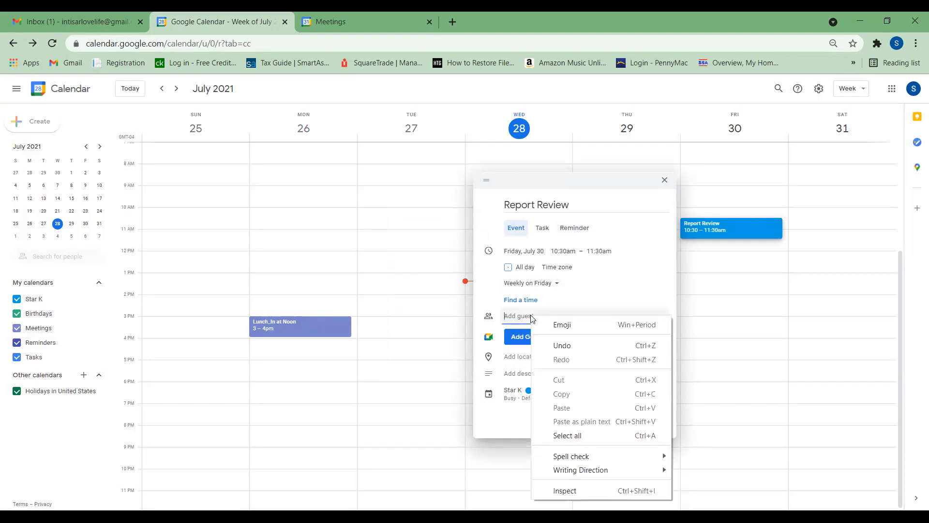
pyautogui.click(516, 316)
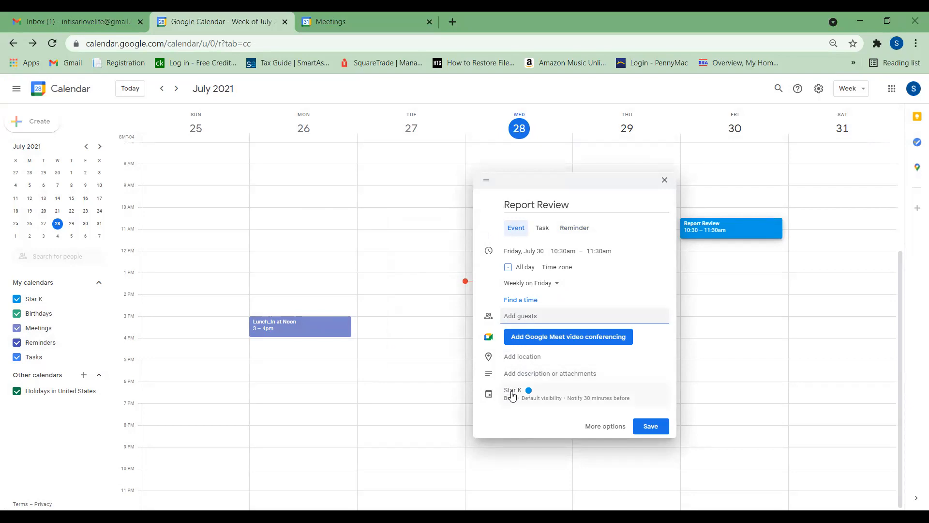
pyautogui.write('i')
pyautogui.click(490, 318)
pyautogui.click(520, 315)
pyautogui.press('BackSpace')
pyautogui.press('BackSpace')
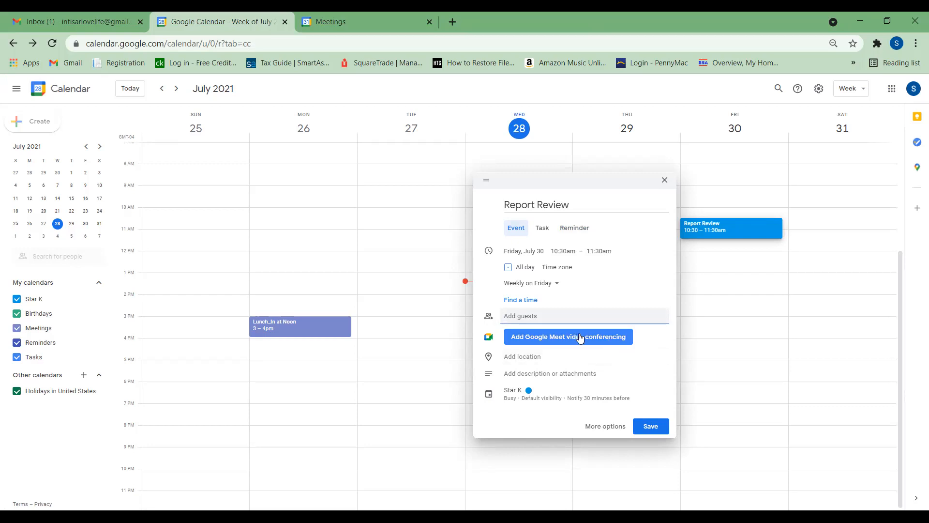
# Add Google Meet video conferencing to Report Review, and look at its location, description and attachment options without filling them in.
pyautogui.click(546, 343)
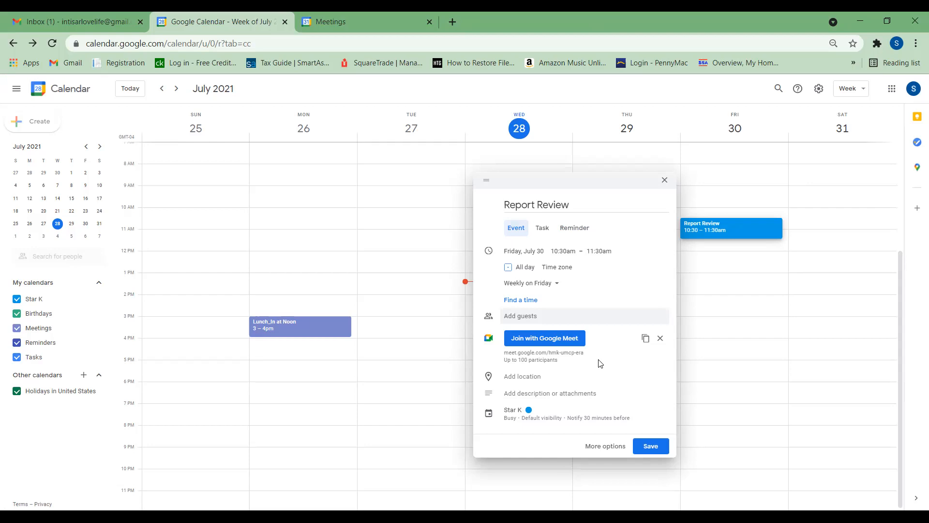
pyautogui.click(534, 377)
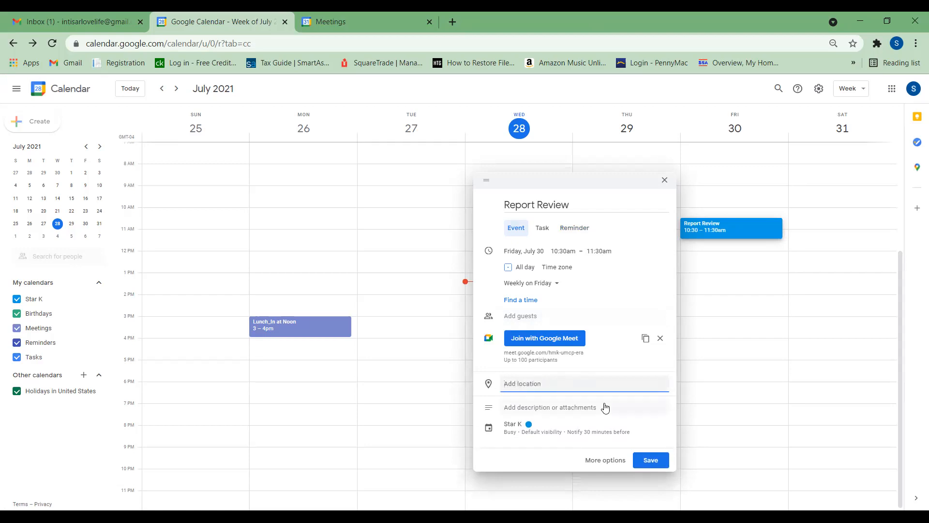
pyautogui.click(548, 409)
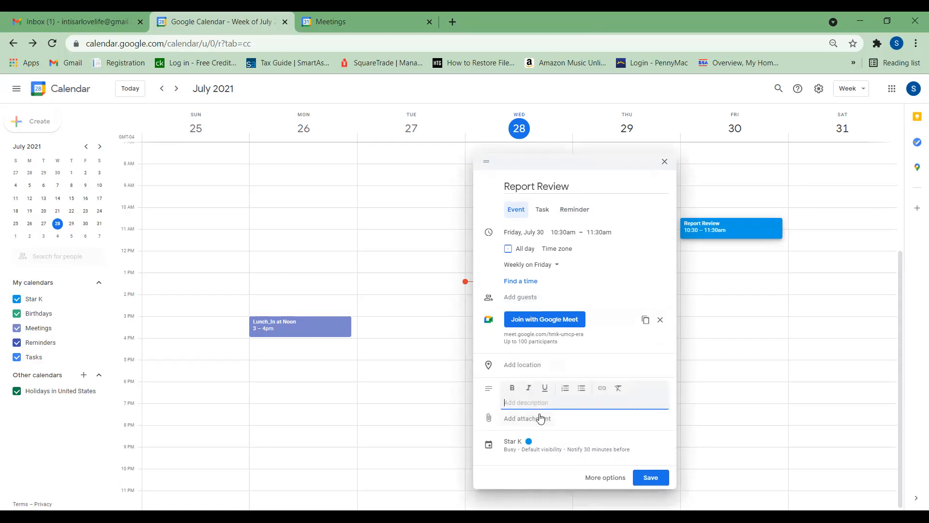
pyautogui.click(536, 419)
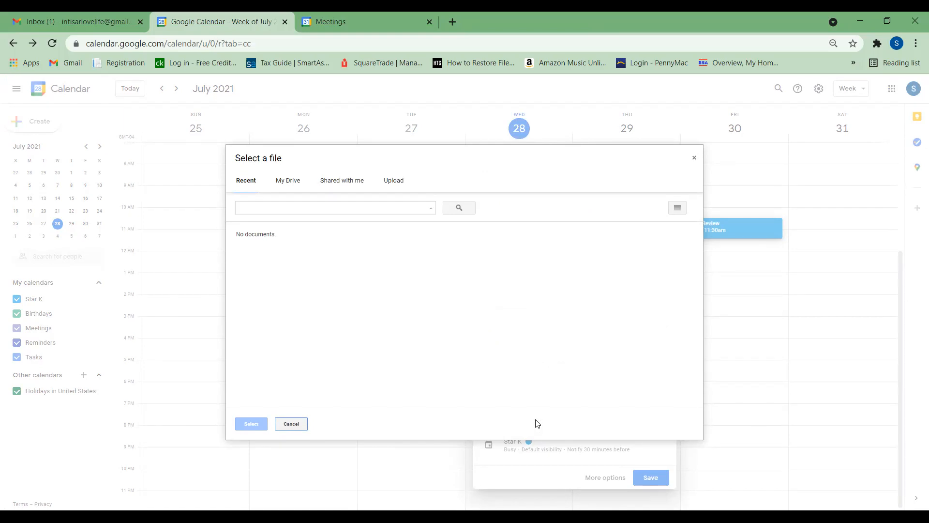
pyautogui.click(695, 158)
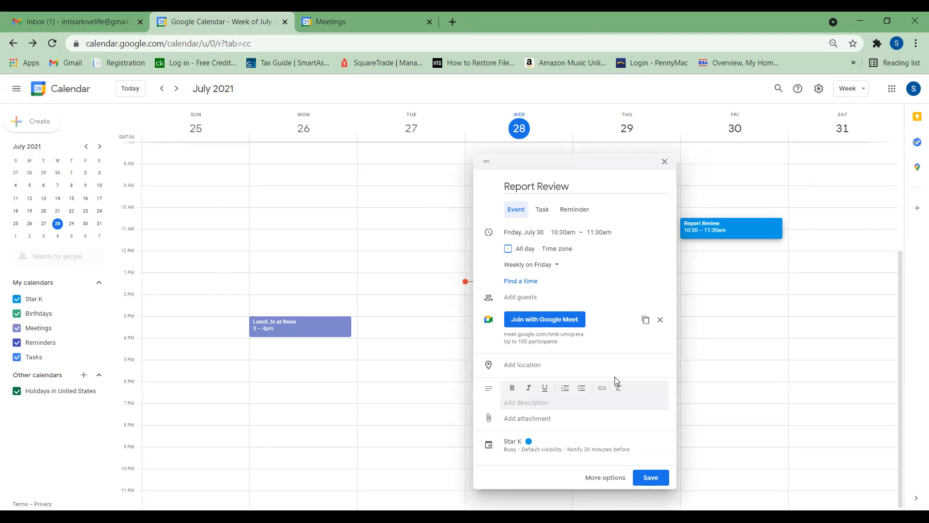
# View the event colour choices and assign Report Review to the Meetings calendar.
pyautogui.click(511, 445)
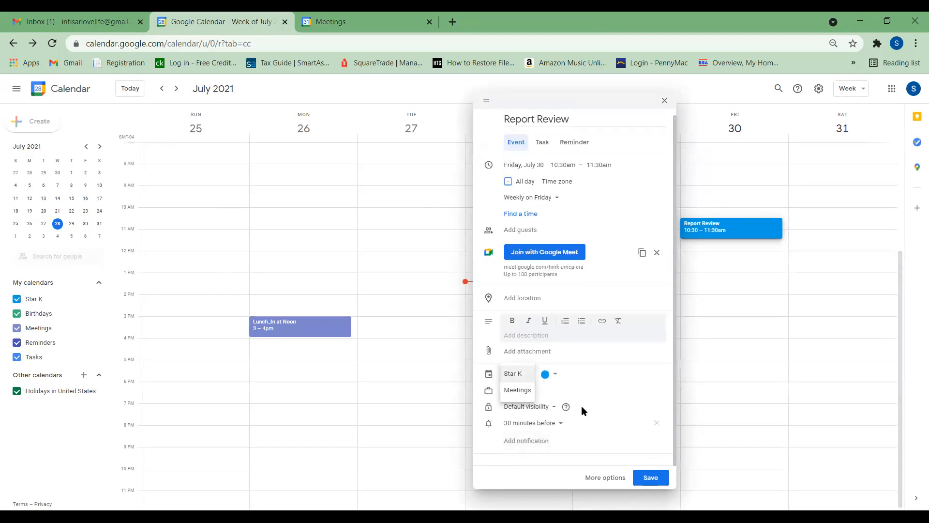
pyautogui.click(557, 377)
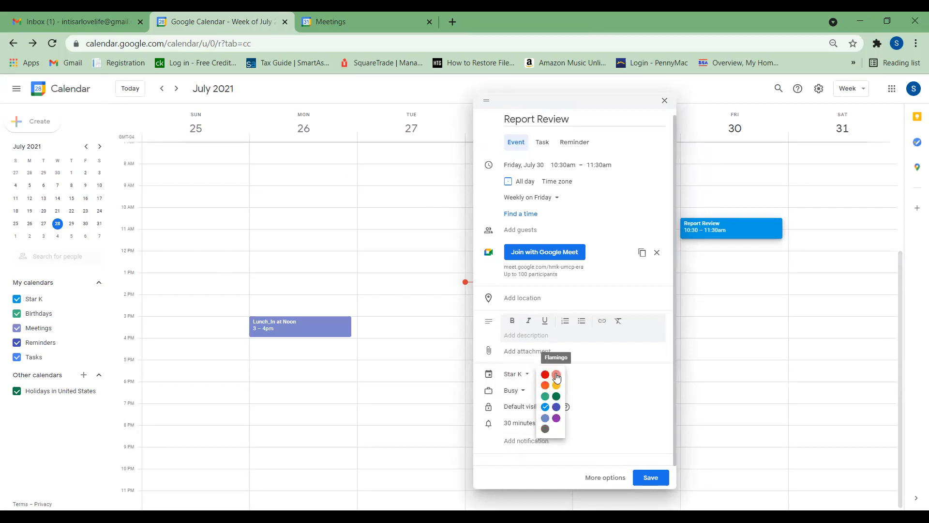
pyautogui.click(527, 377)
pyautogui.click(527, 378)
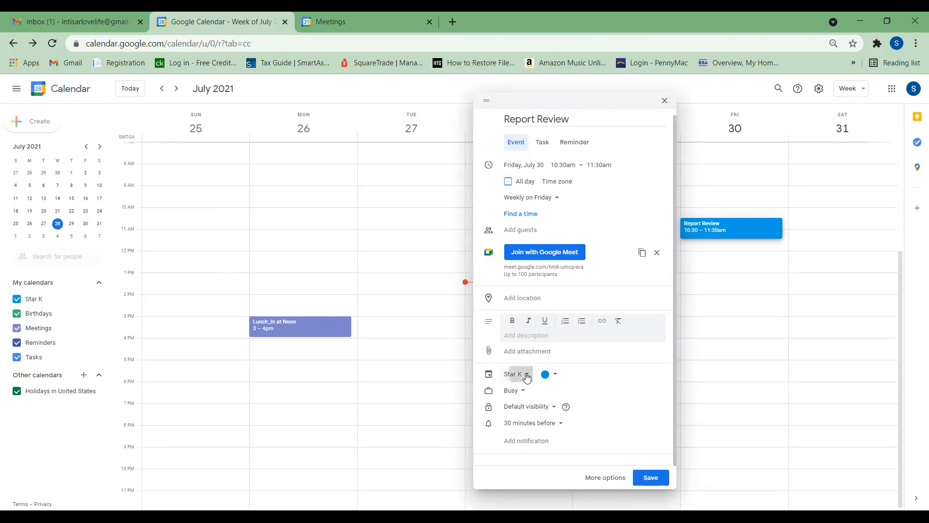
pyautogui.click(517, 391)
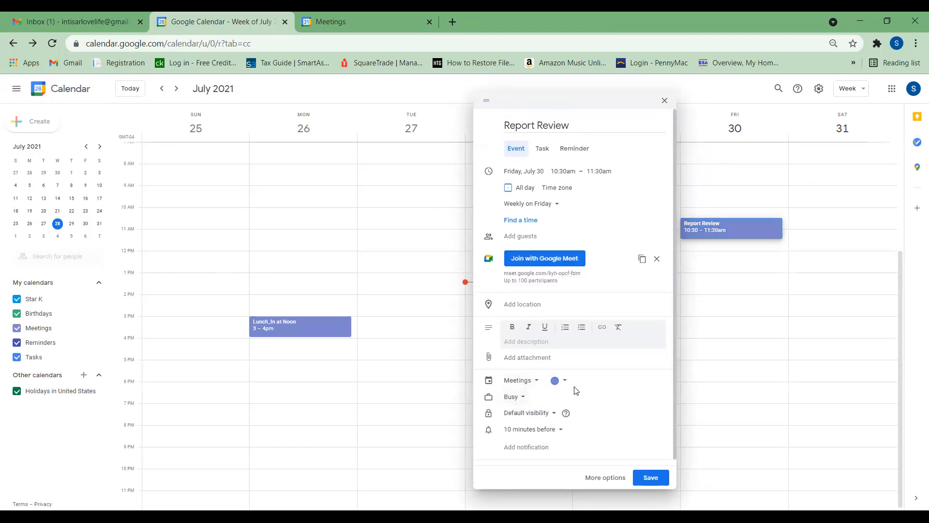
# Set Report Review's event colour to orange and view its visibility choices without changing the default visibility.
pyautogui.click(564, 383)
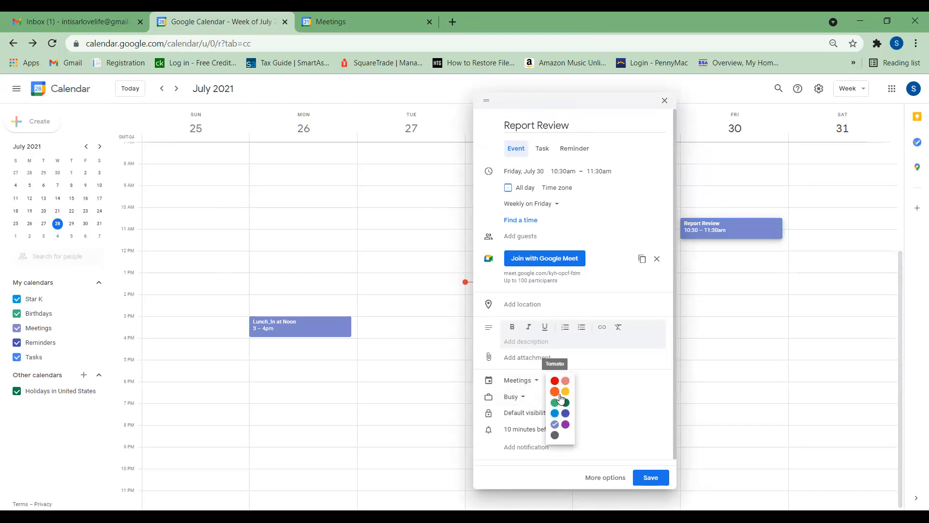
pyautogui.click(558, 393)
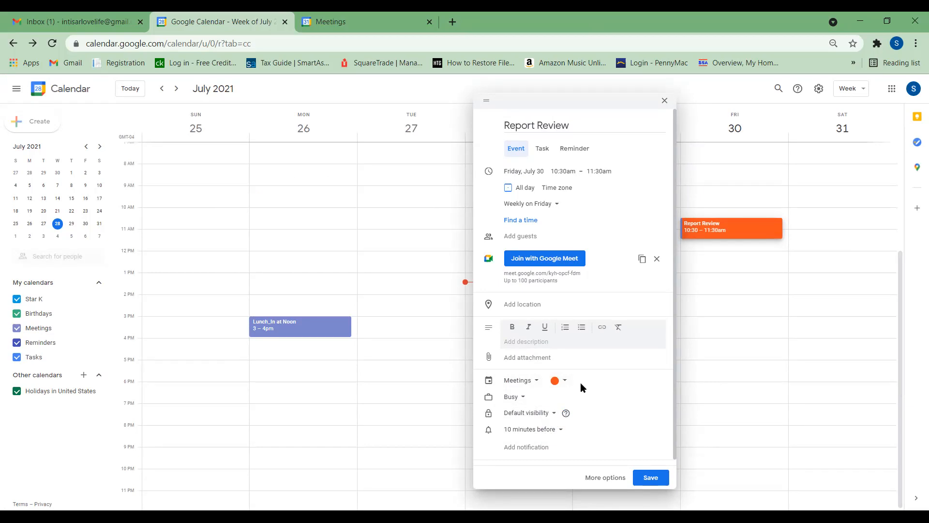
pyautogui.scroll(-1, 581, 386)
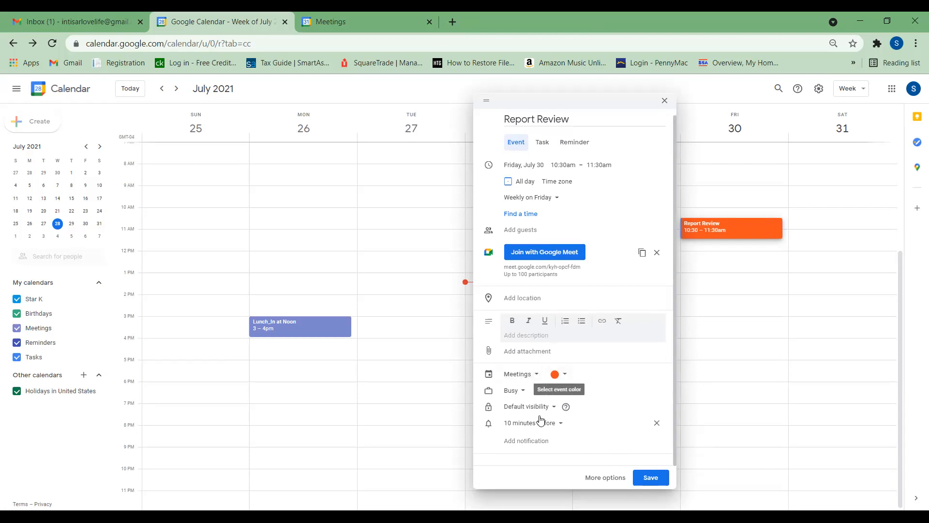
pyautogui.click(556, 412)
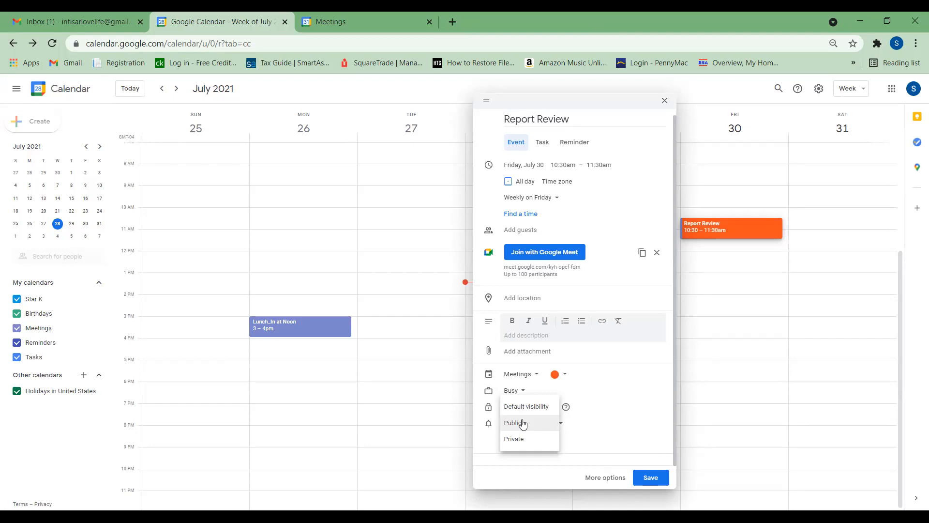
pyautogui.click(613, 439)
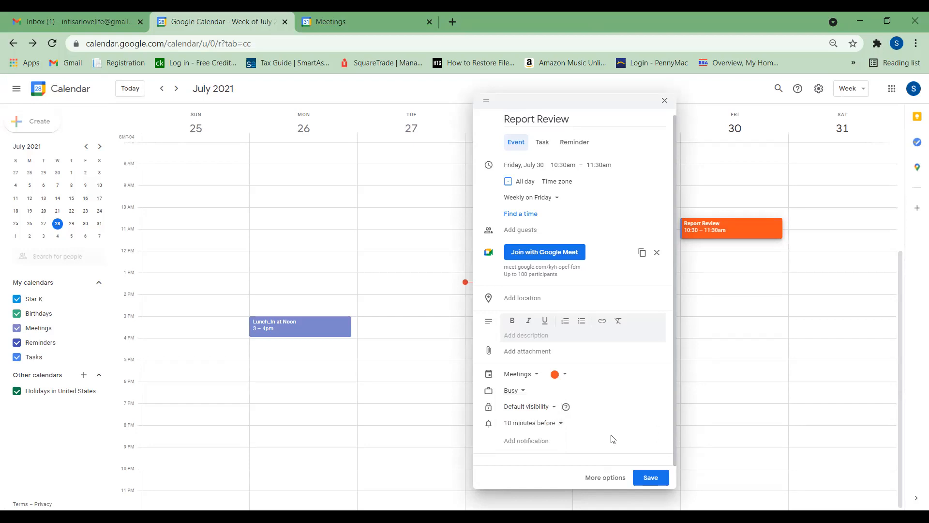
# Add a second notification 10 minutes before Report Review, and move the event through Friday time slots to 2:00pm–3:00pm.
pyautogui.click(538, 441)
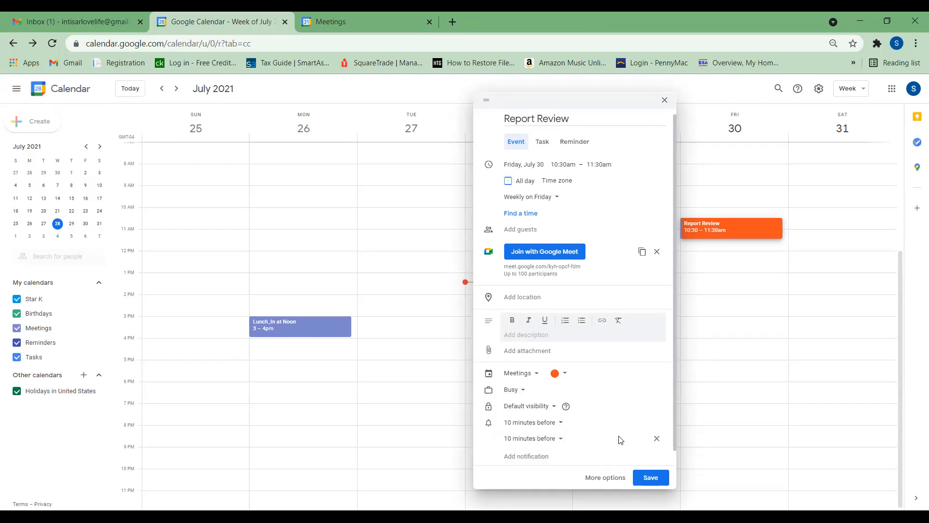
pyautogui.scroll(-1, 620, 440)
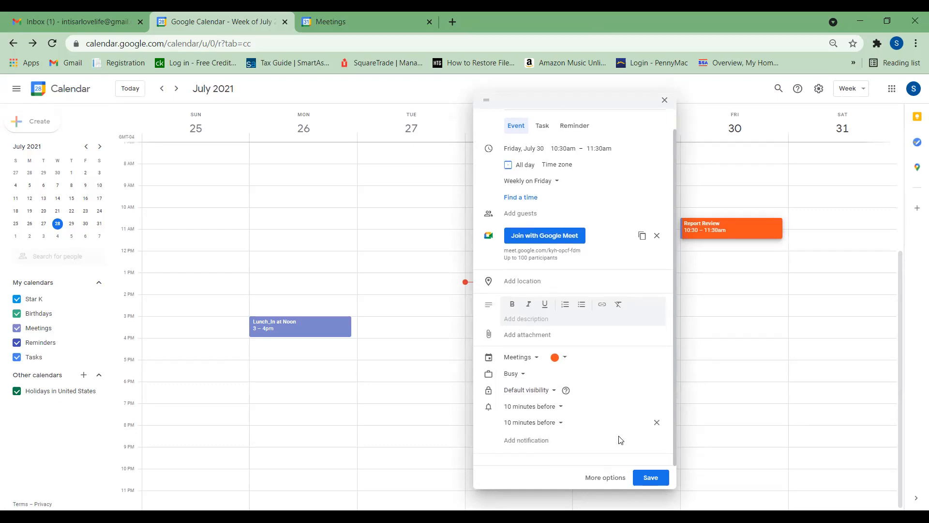
pyautogui.click(774, 406)
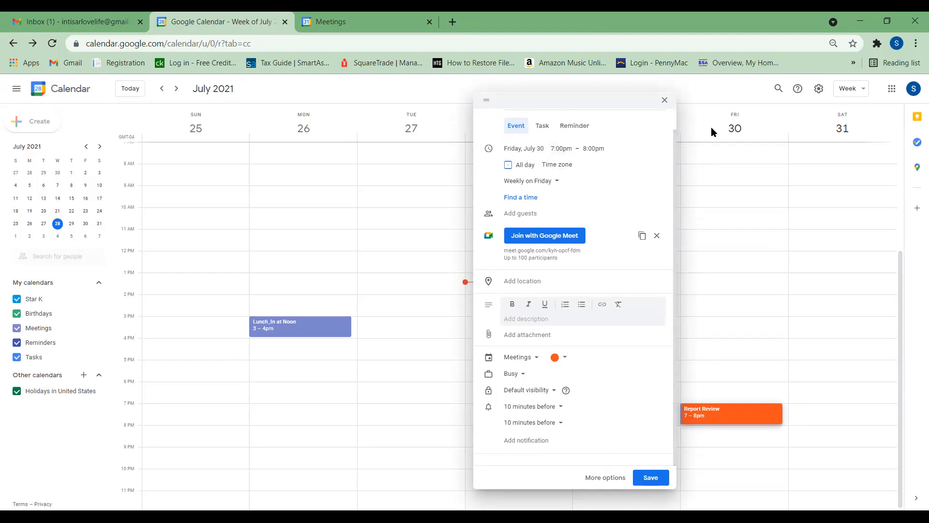
pyautogui.moveTo(716, 165); pyautogui.dragTo(717, 165)
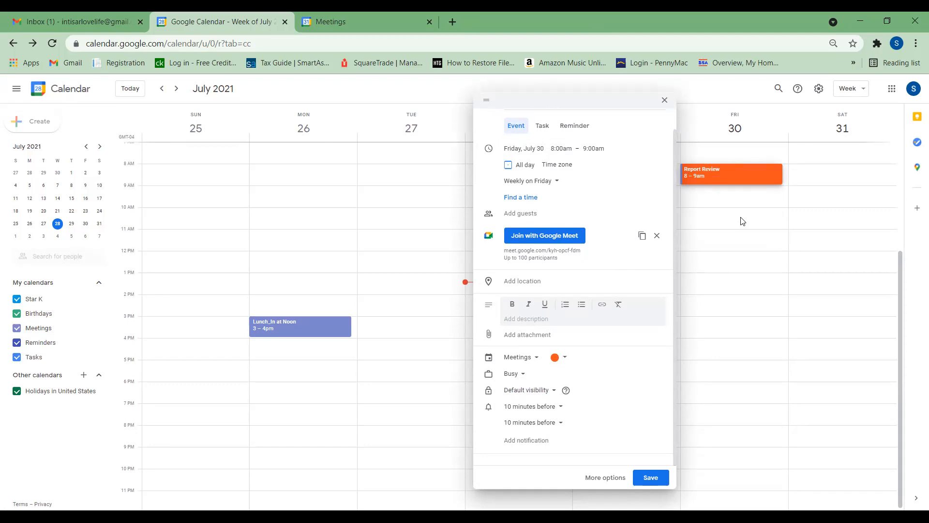
pyautogui.click(748, 157)
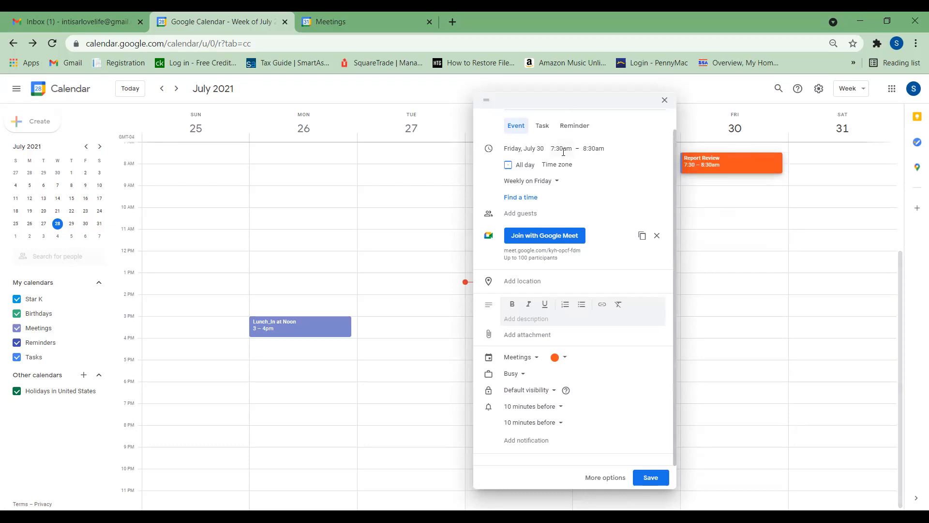
pyautogui.click(739, 303)
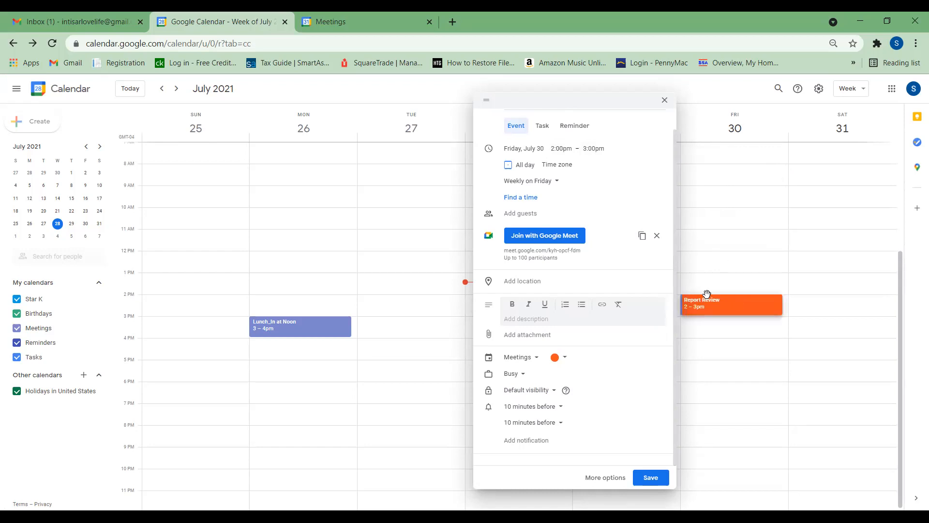
# Discard the unsaved Report Review event, and open and close a blank event on Wednesday, July 28.
pyautogui.click(665, 100)
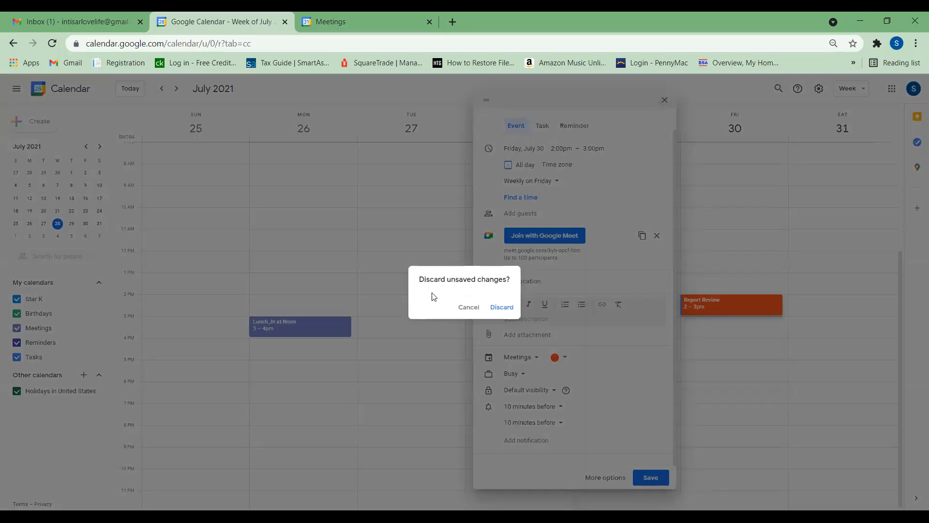
pyautogui.click(502, 308)
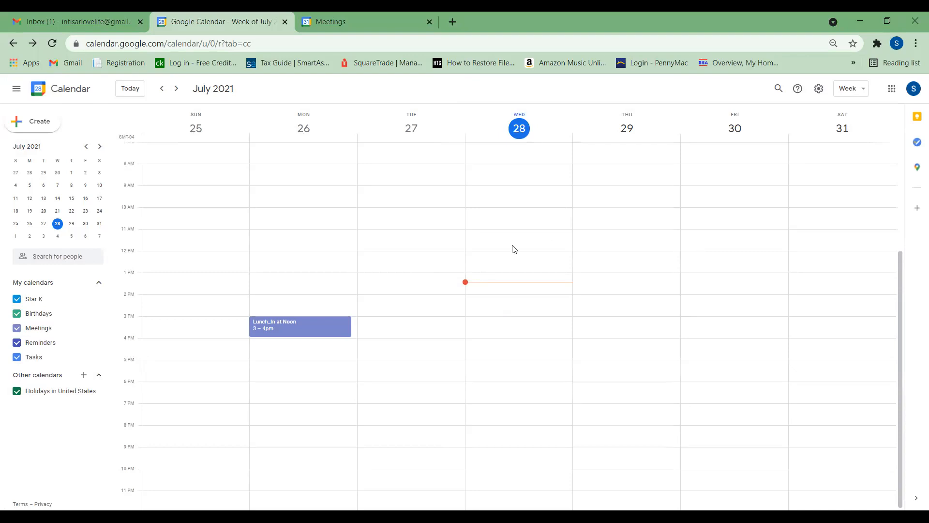
pyautogui.click(523, 277)
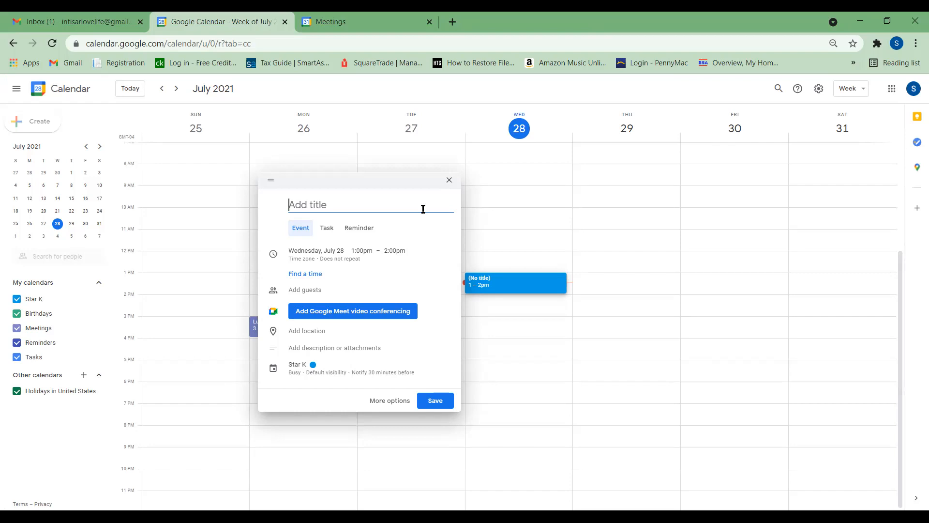
pyautogui.click(449, 181)
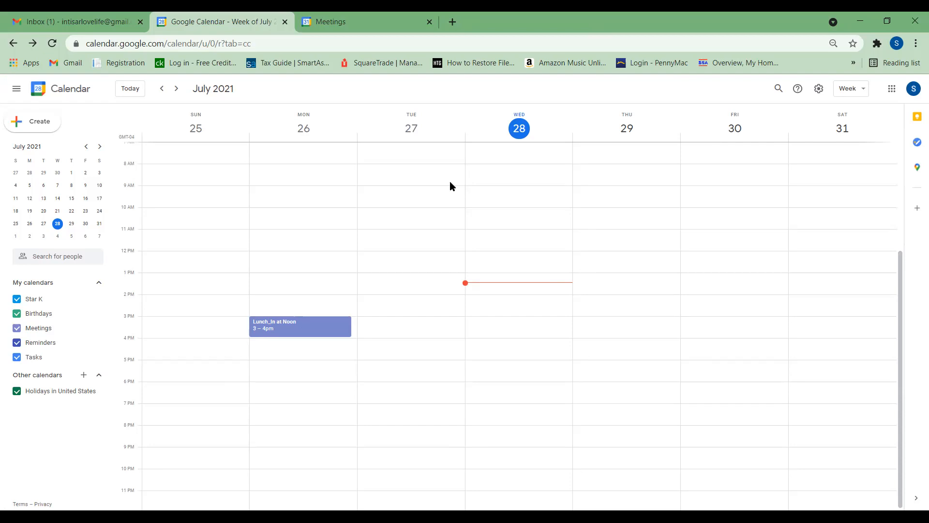
# Start a new event titled Review on Wednesday, July 28, from 10:00am to 11:00am.
pyautogui.click(521, 279)
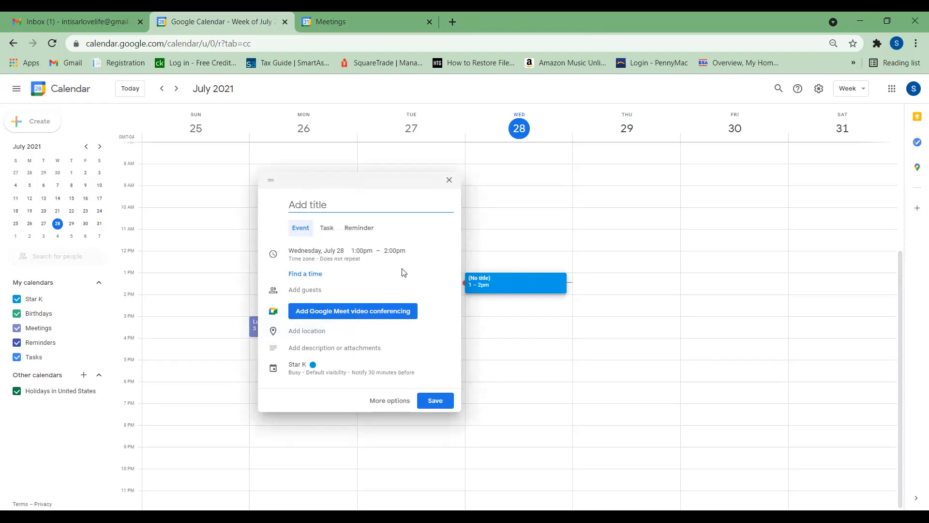
pyautogui.write('Review')
pyautogui.click(512, 213)
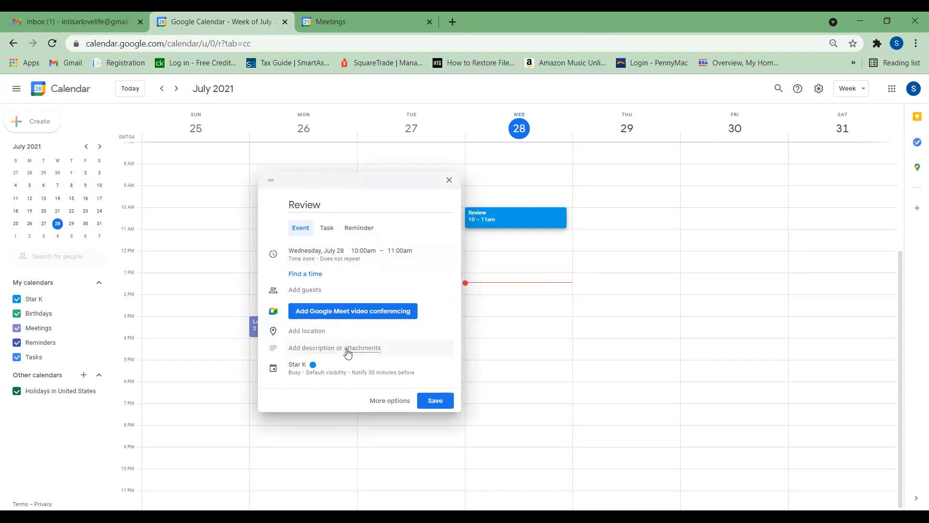
# Assign the Review event to the Meetings calendar with an orange event colour, and save it.
pyautogui.click(299, 368)
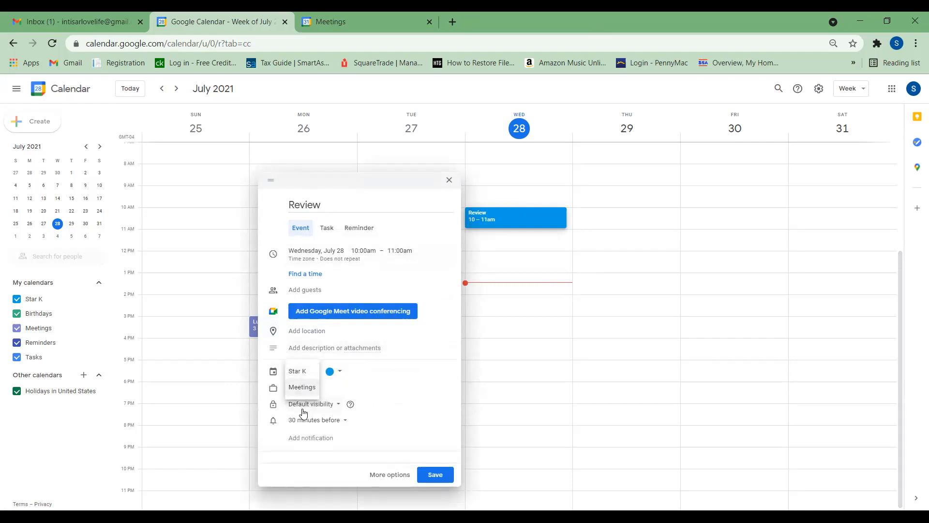
pyautogui.click(302, 387)
pyautogui.click(343, 376)
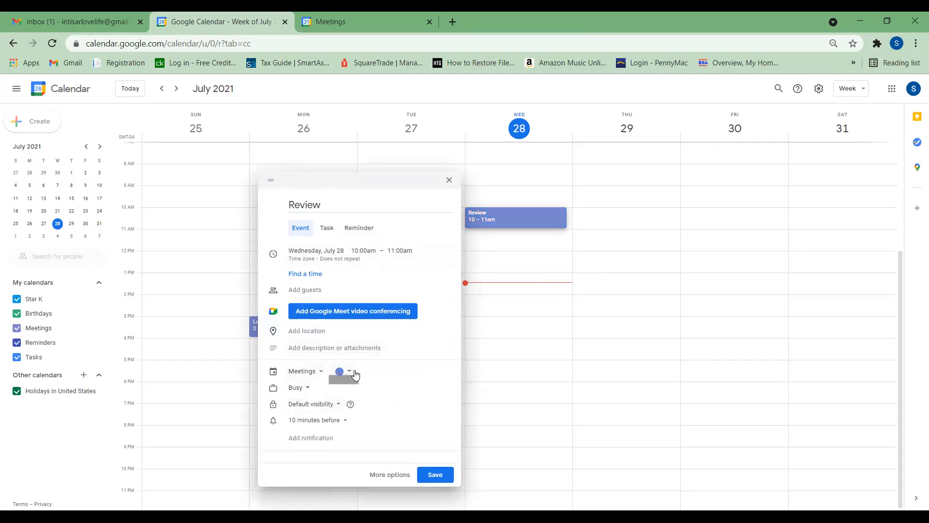
pyautogui.click(340, 383)
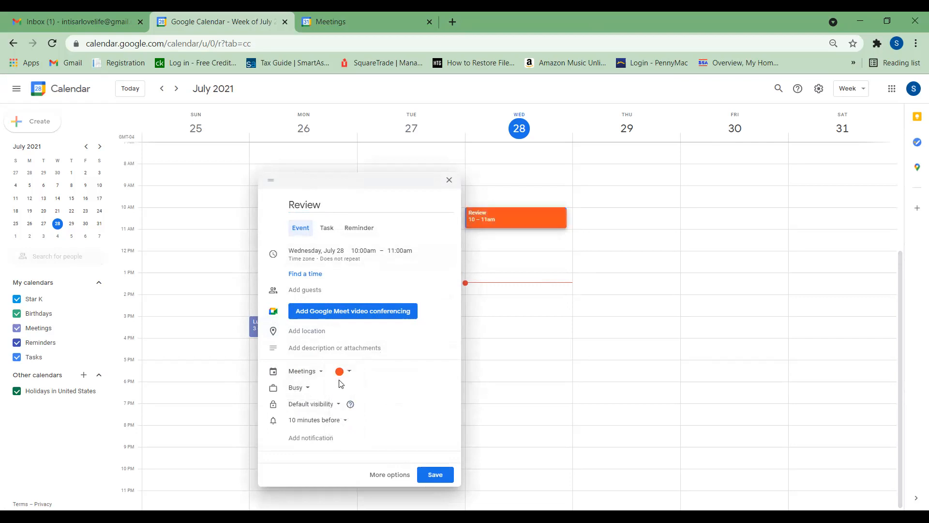
pyautogui.click(432, 478)
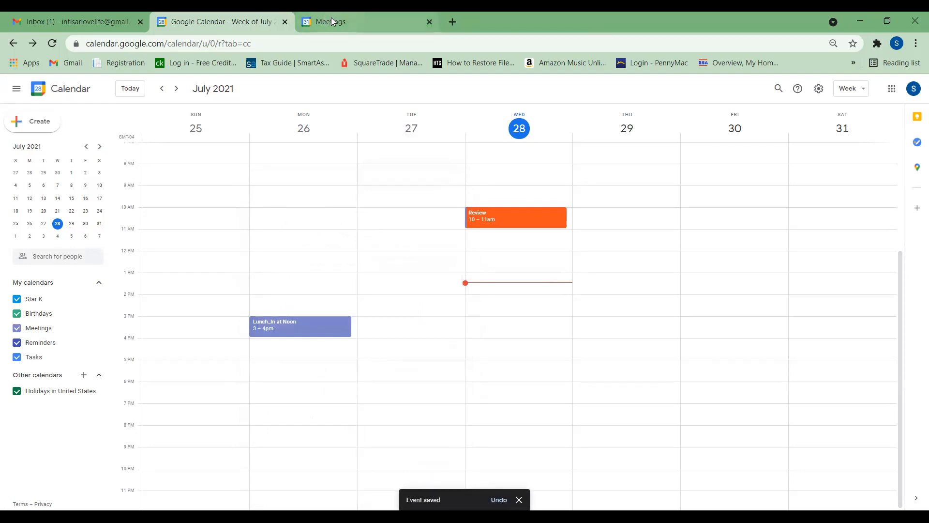
# Reload the public Meetings calendar page to check its events, and return to the main calendar.
pyautogui.click(332, 20)
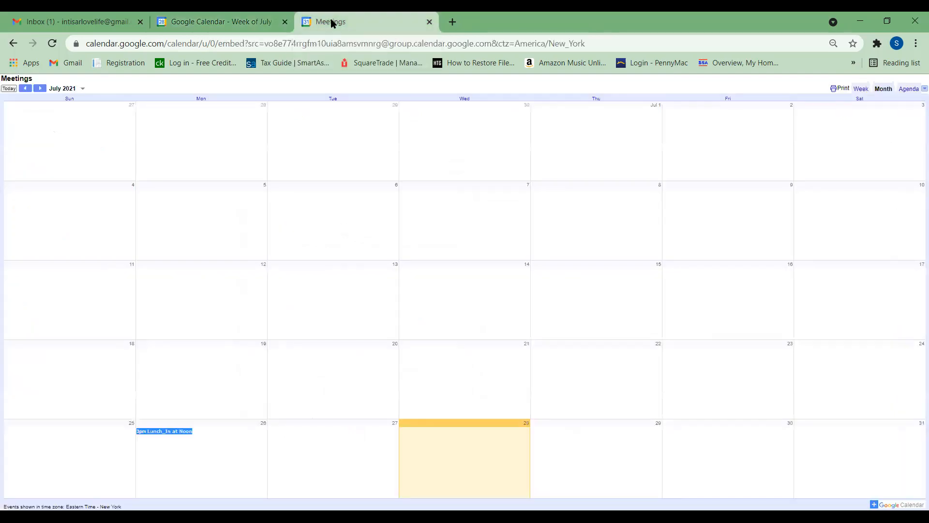
pyautogui.click(355, 44)
pyautogui.press('Return')
pyautogui.click(205, 18)
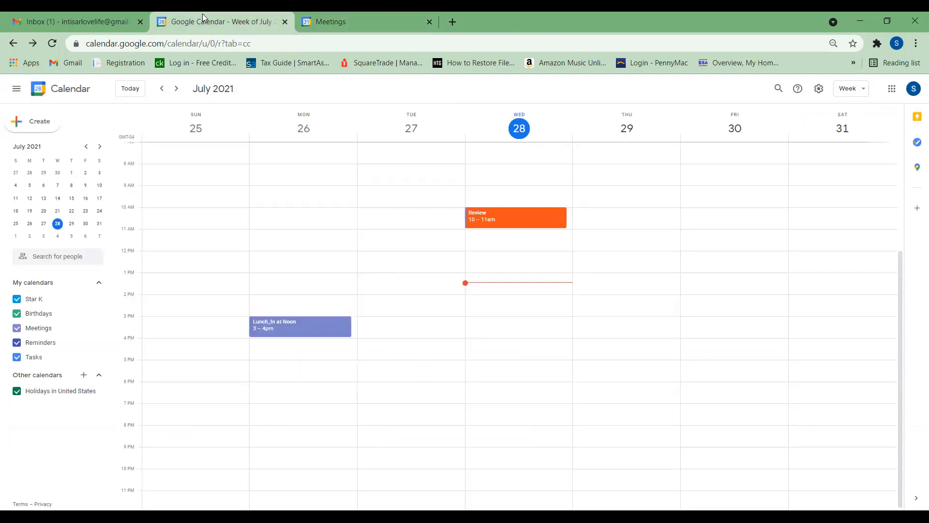
# Open the Review event for editing and set its end time to 7:00am.
pyautogui.click(521, 218)
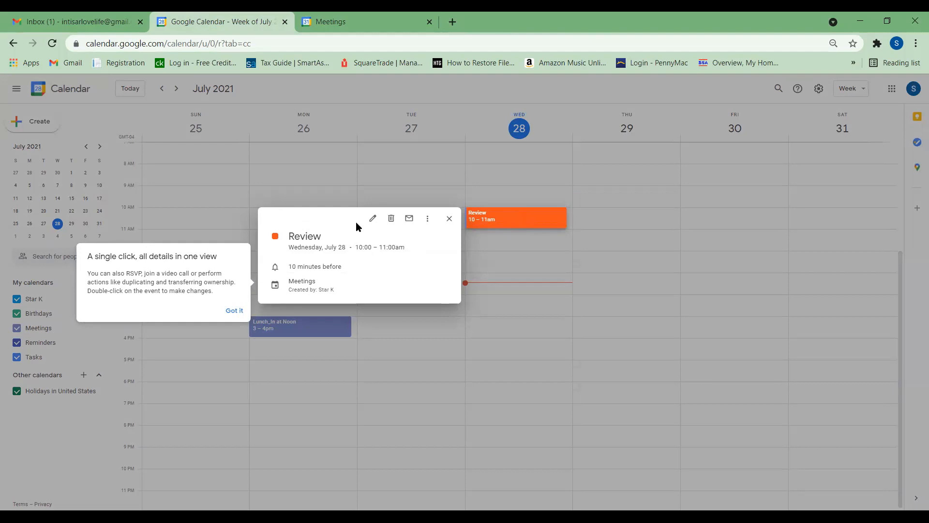
pyautogui.click(233, 314)
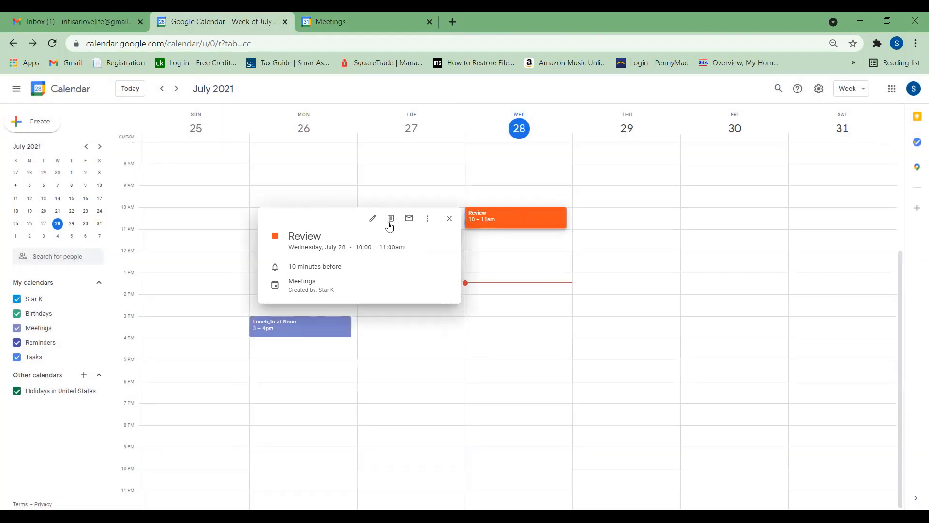
pyautogui.click(372, 218)
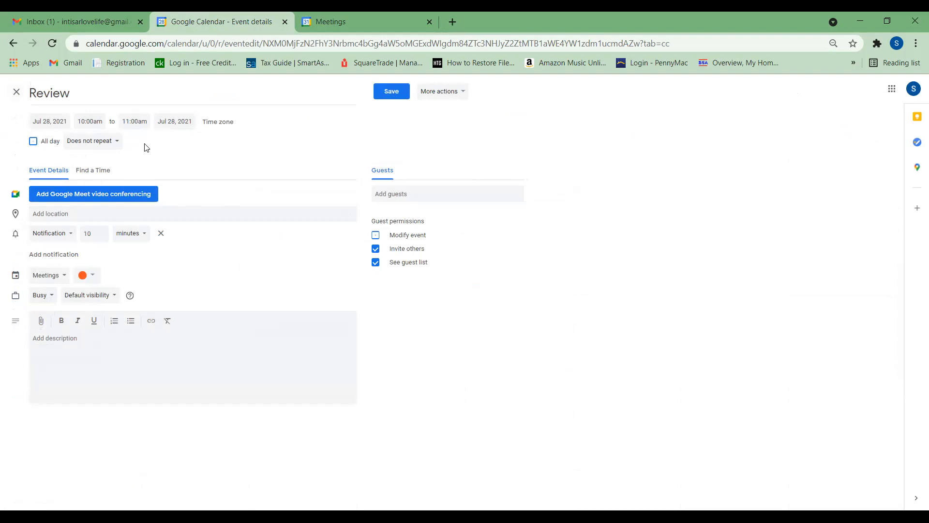
pyautogui.click(140, 122)
pyautogui.scroll(2, 154, 169)
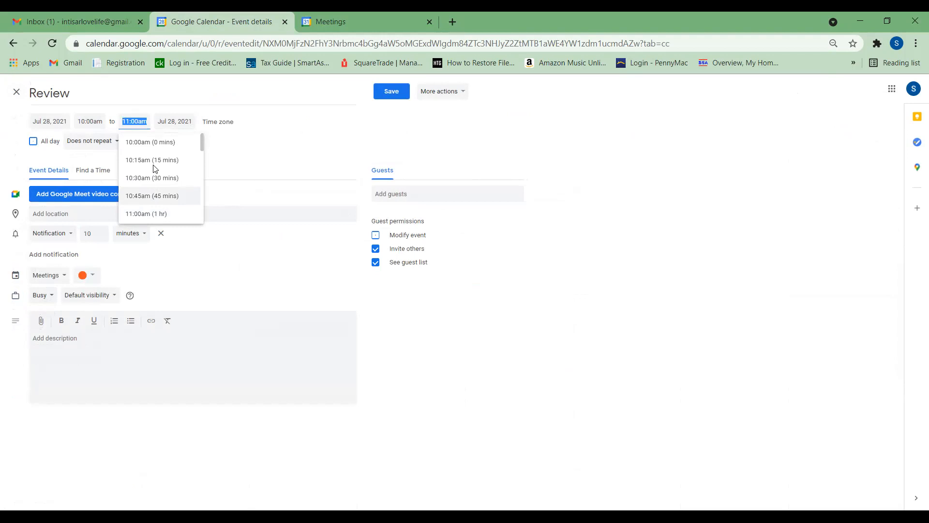
pyautogui.write('7')
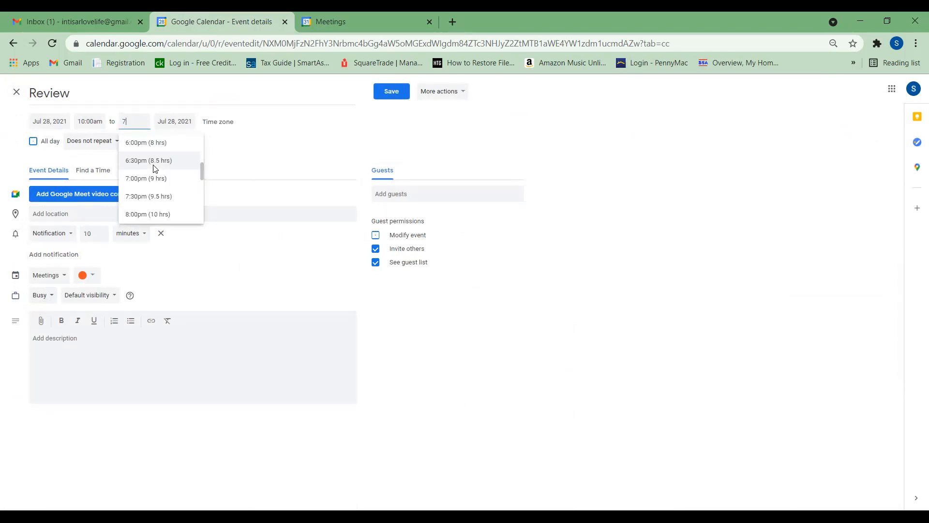
pyautogui.write(':00am')
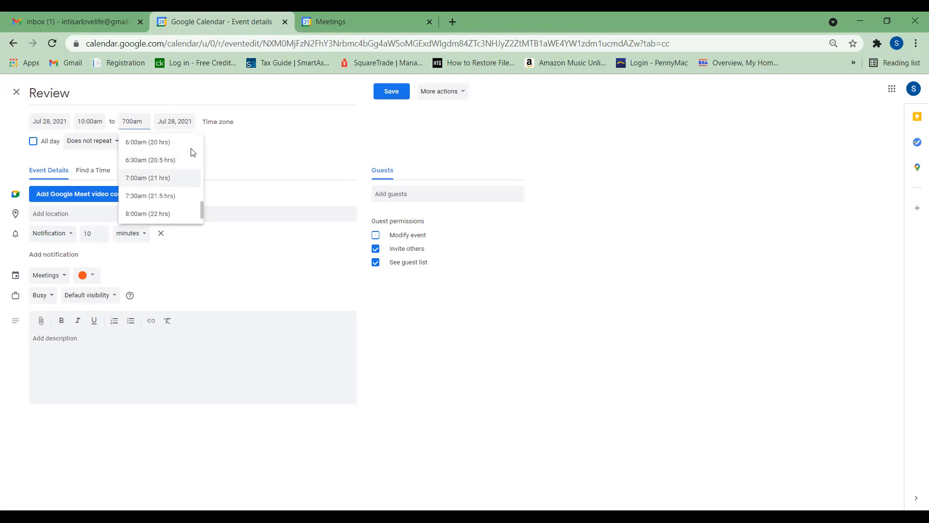
pyautogui.click(259, 163)
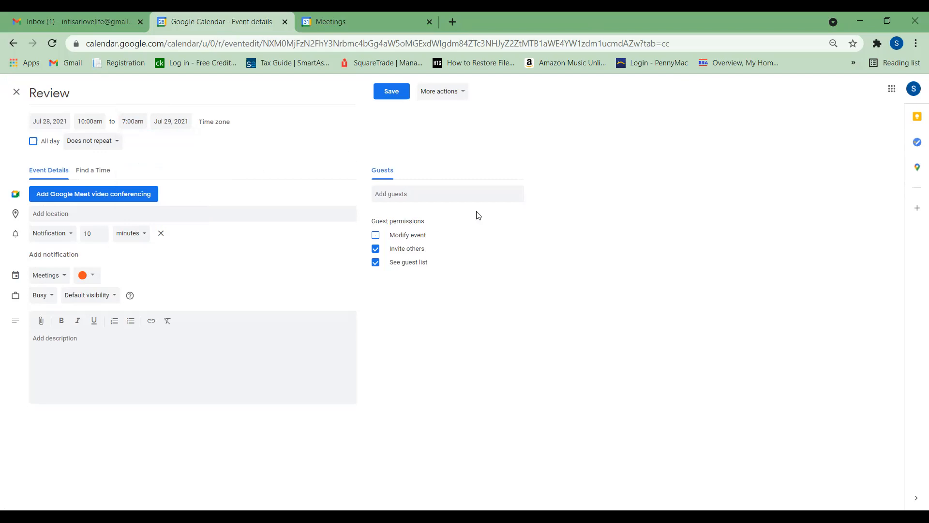
# Look at the guest field, and toggle the Modify event, Invite others and See guest list permissions on and off, restoring each one.
pyautogui.click(424, 193)
pyautogui.click(375, 237)
pyautogui.click(375, 238)
pyautogui.click(375, 251)
pyautogui.click(375, 262)
pyautogui.click(376, 262)
pyautogui.click(375, 248)
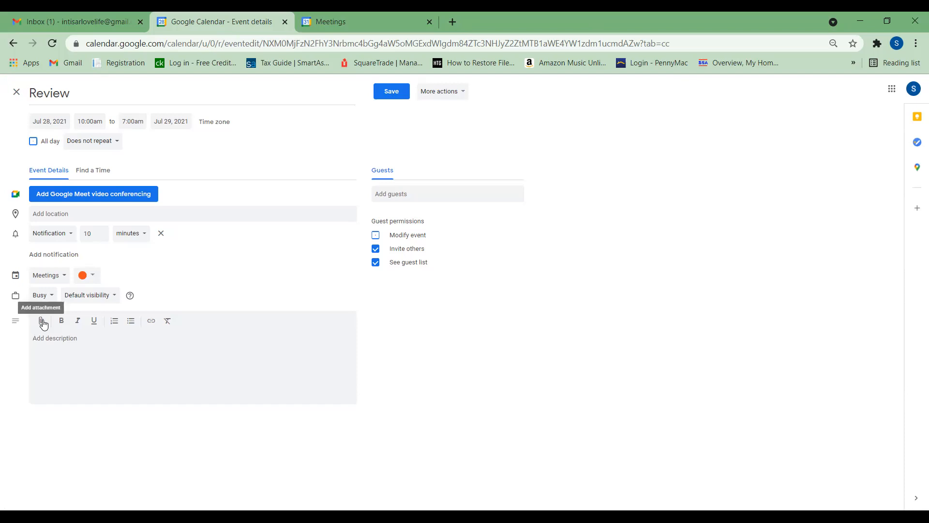
# Set the Review event's colour to green and save the edited event.
pyautogui.click(91, 276)
pyautogui.click(93, 276)
pyautogui.click(92, 277)
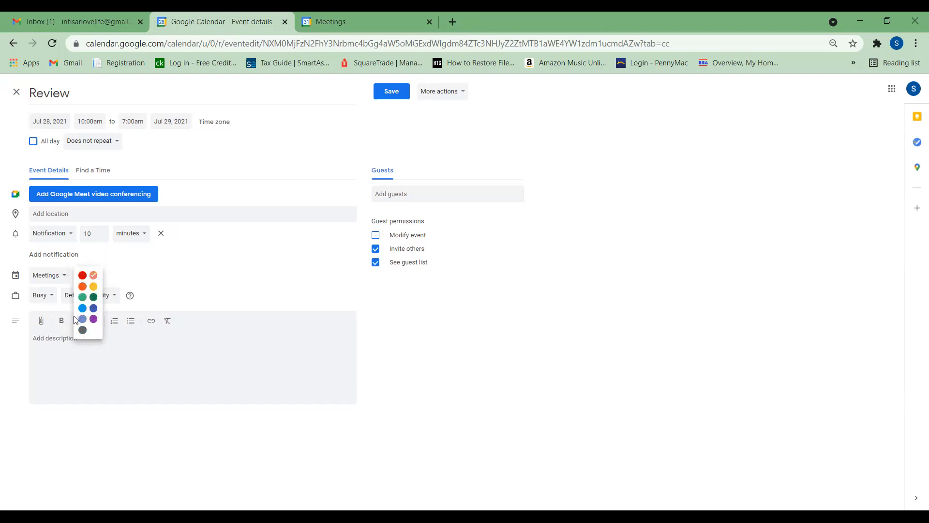
pyautogui.click(83, 297)
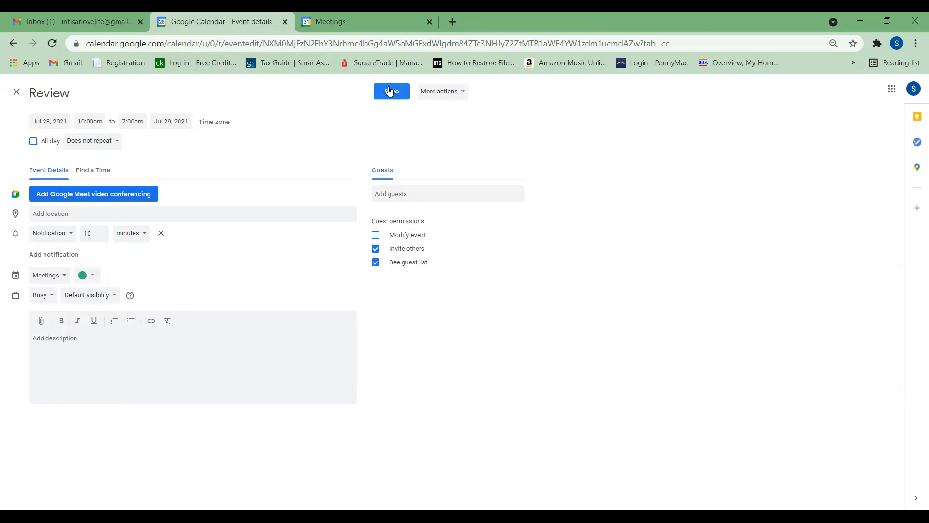
pyautogui.click(390, 91)
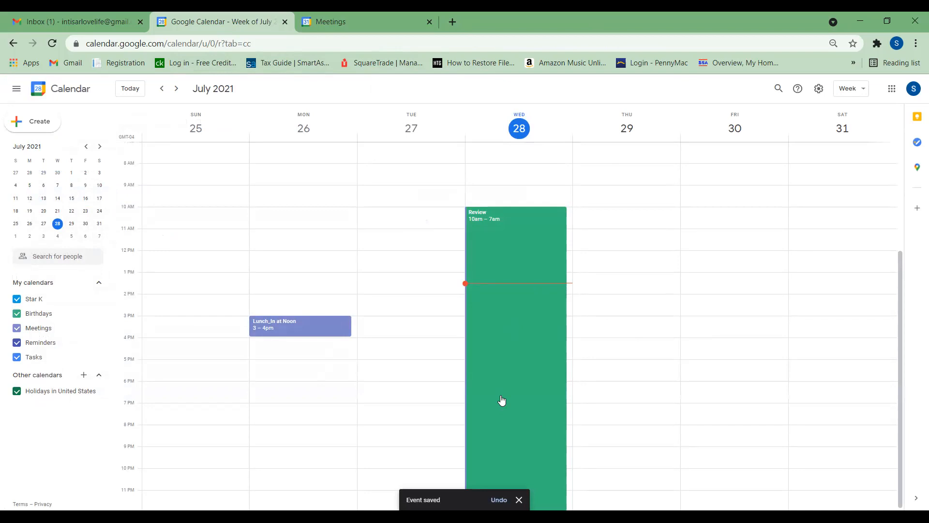
pyautogui.scroll(-1, 502, 400)
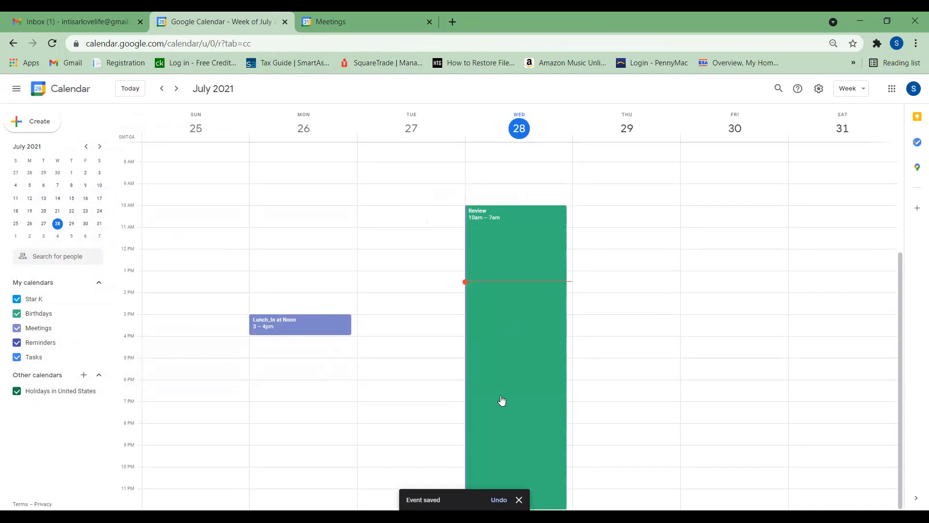
# Reopen the Review event for editing, set its start time to 7:00am and end time to 8:00am, and save it.
pyautogui.scroll(3, 502, 400)
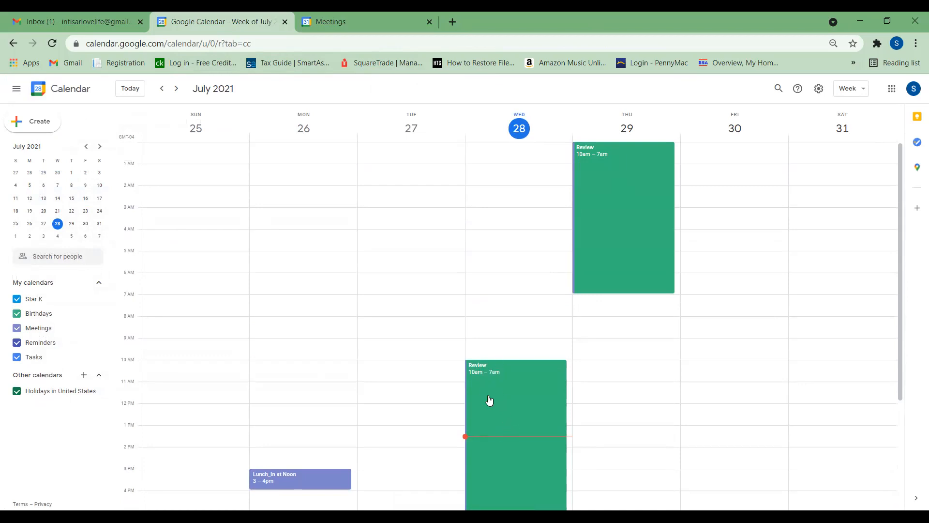
pyautogui.click(510, 407)
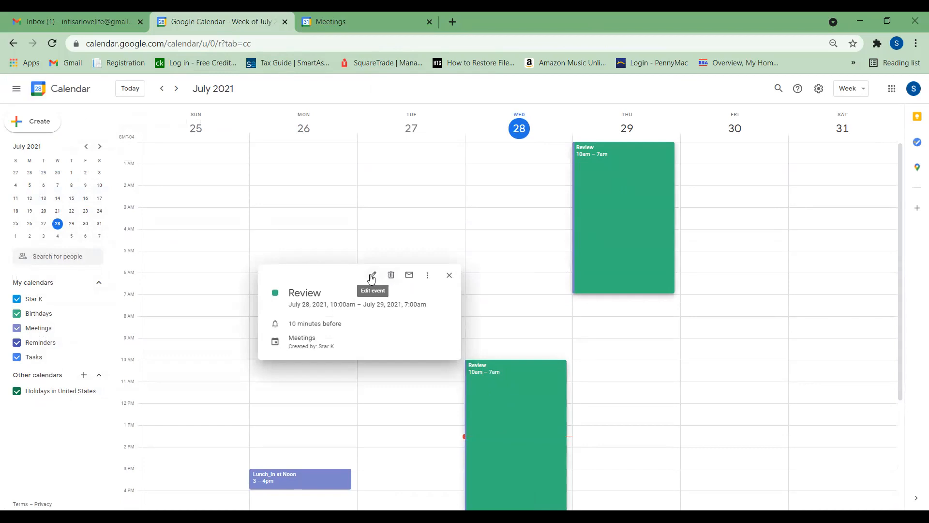
pyautogui.click(372, 275)
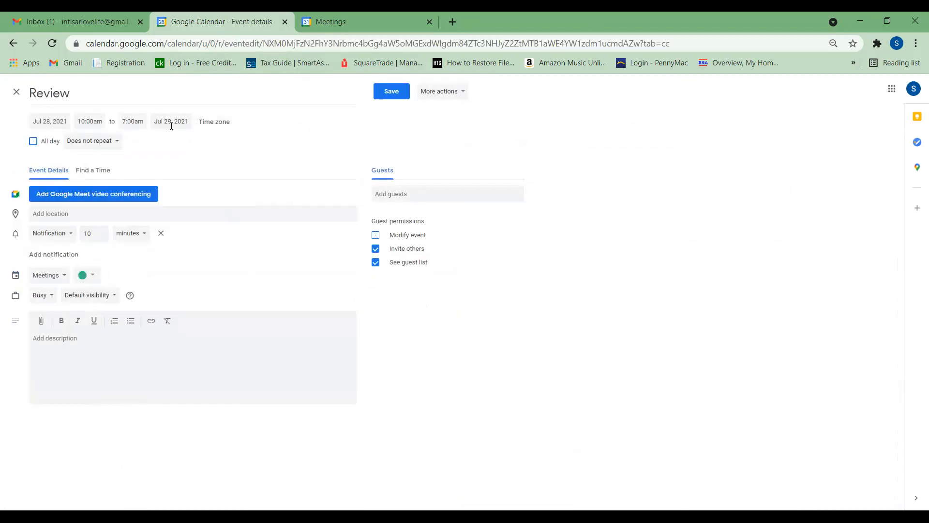
pyautogui.click(82, 118)
pyautogui.write('7:00')
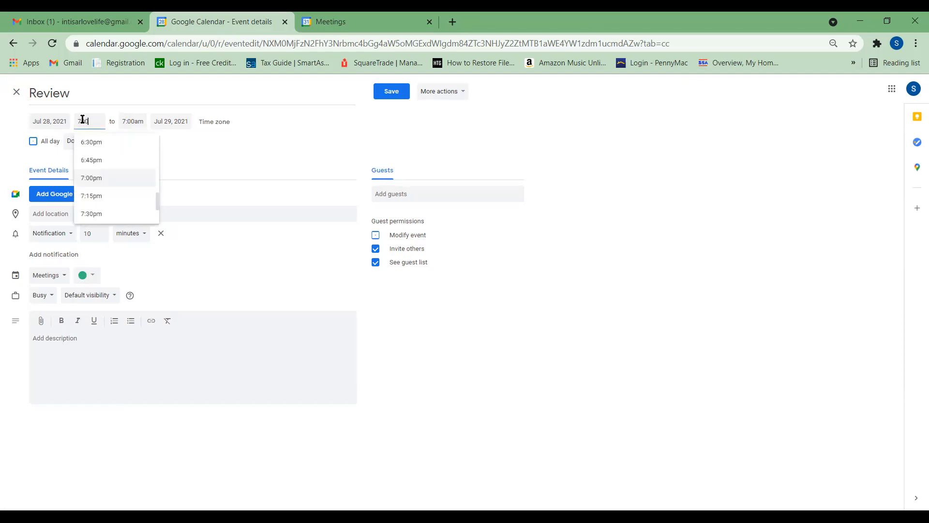
pyautogui.write('am')
pyautogui.click(135, 124)
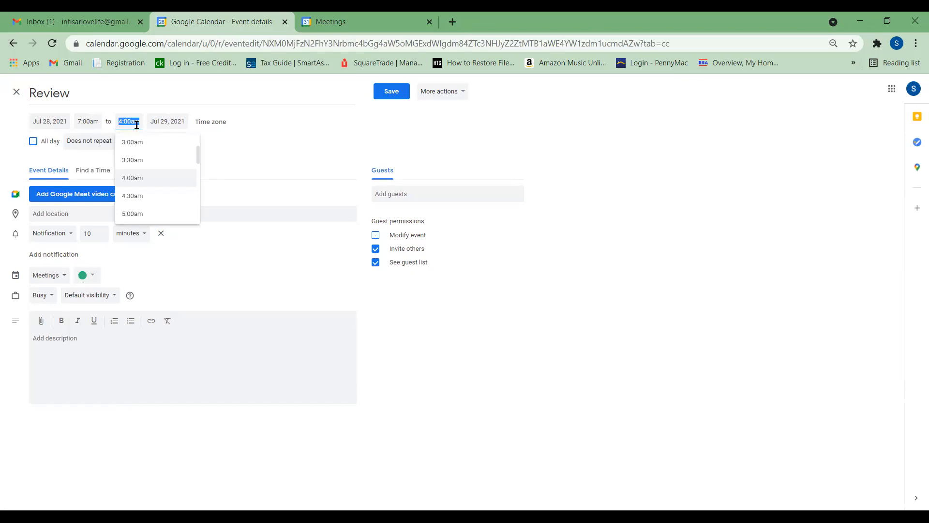
pyautogui.write('800am')
pyautogui.click(390, 92)
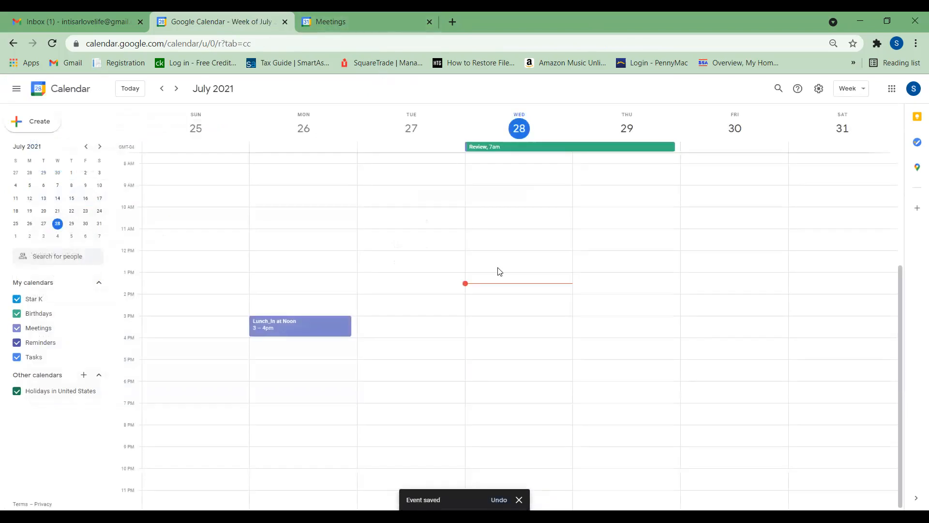
# Reload the public Meetings calendar page to check the Review event's new time, and return to the main calendar.
pyautogui.scroll(3, 500, 271)
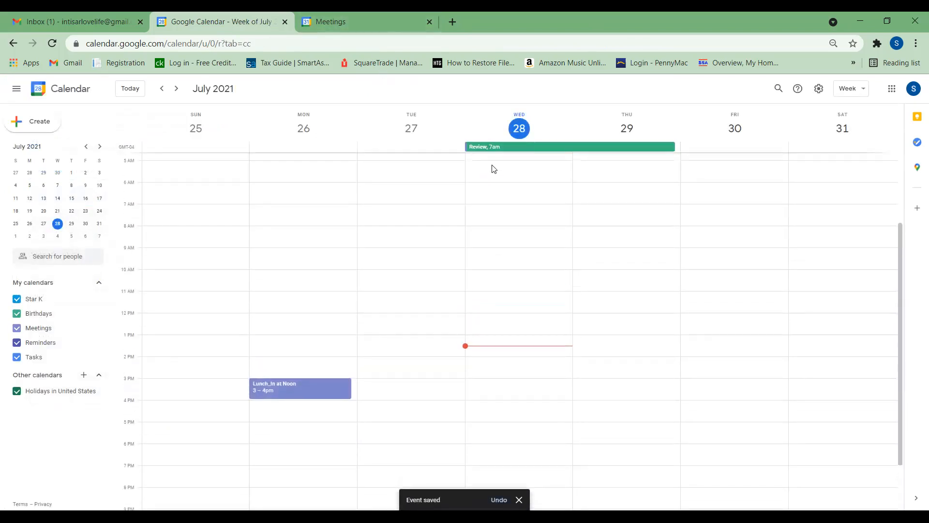
pyautogui.click(360, 23)
pyautogui.click(440, 43)
pyautogui.press('Return')
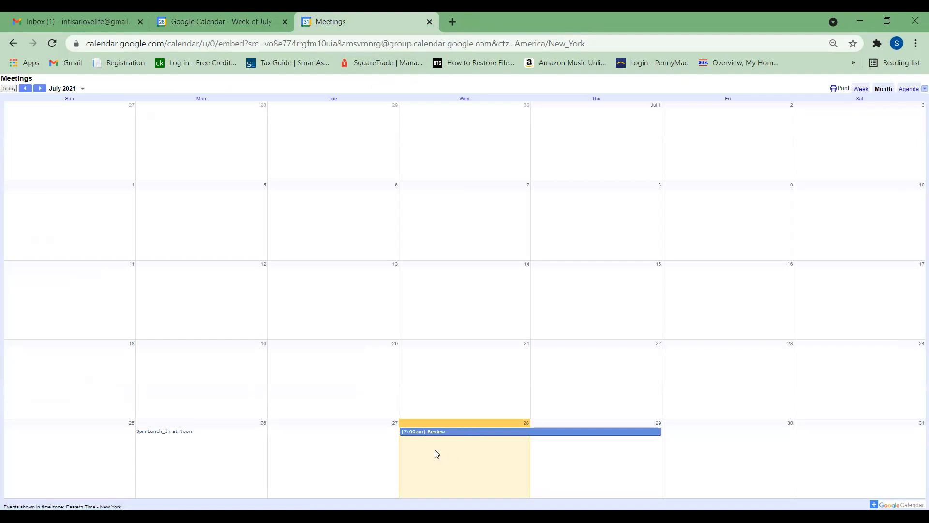
pyautogui.click(190, 16)
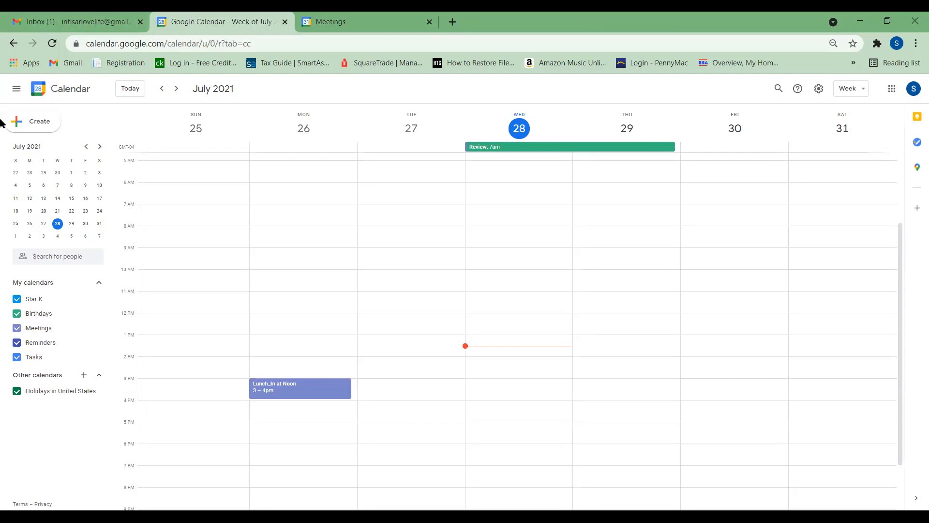
# Hide and reshow the Meetings calendar, and do the same with the account owner's personal calendar.
pyautogui.click(41, 328)
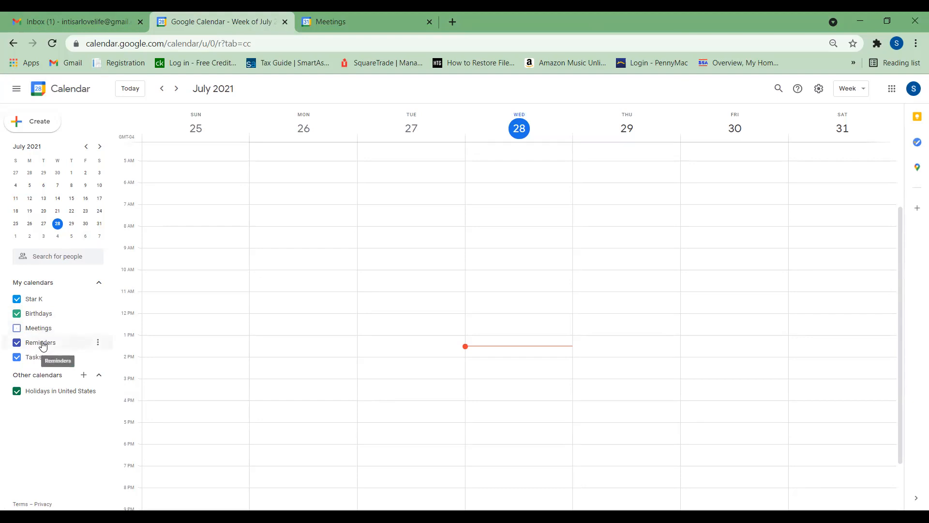
pyautogui.click(37, 329)
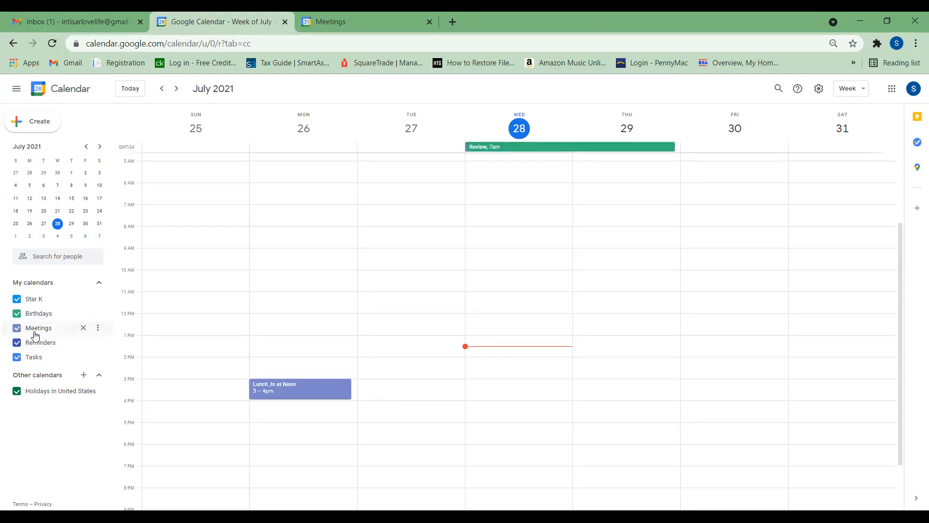
pyautogui.click(33, 300)
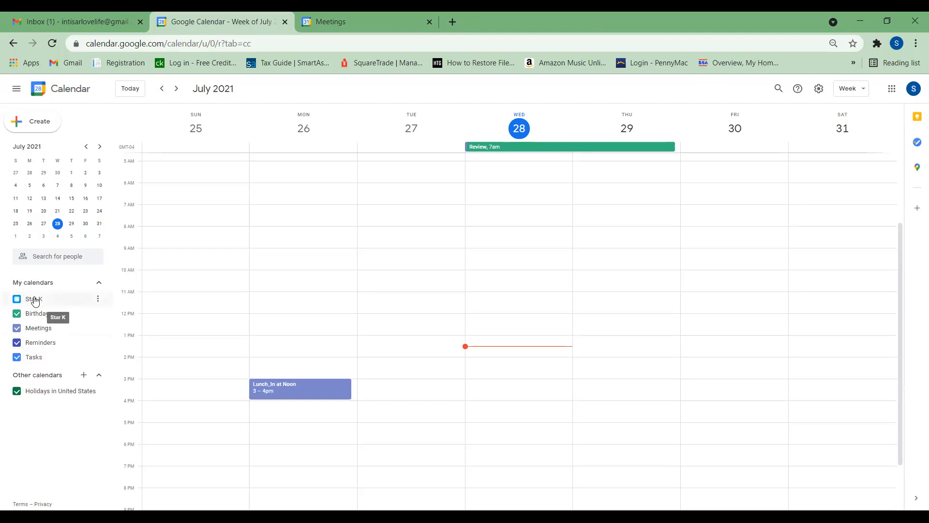
pyautogui.click(35, 300)
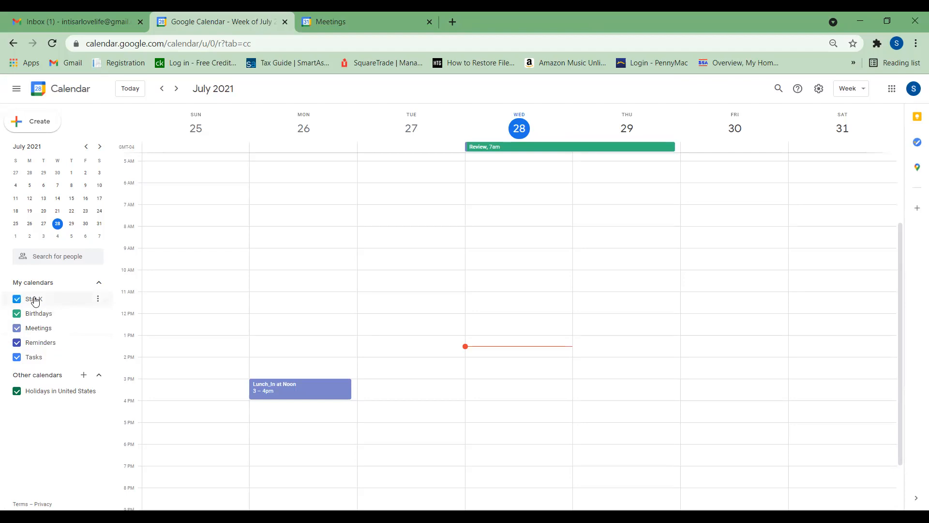
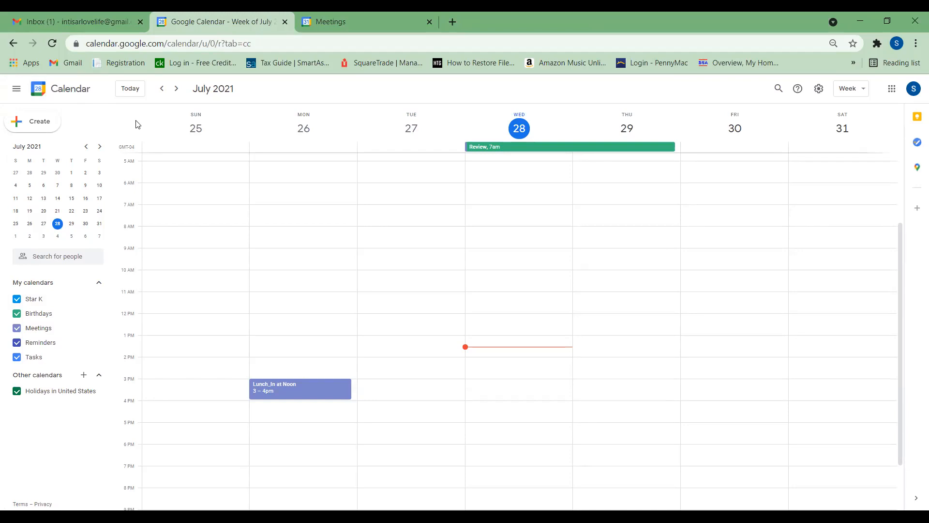
# Look at the public Meetings page again, and view the Keep notes and Tasks add-ons beside the main calendar.
pyautogui.click(339, 18)
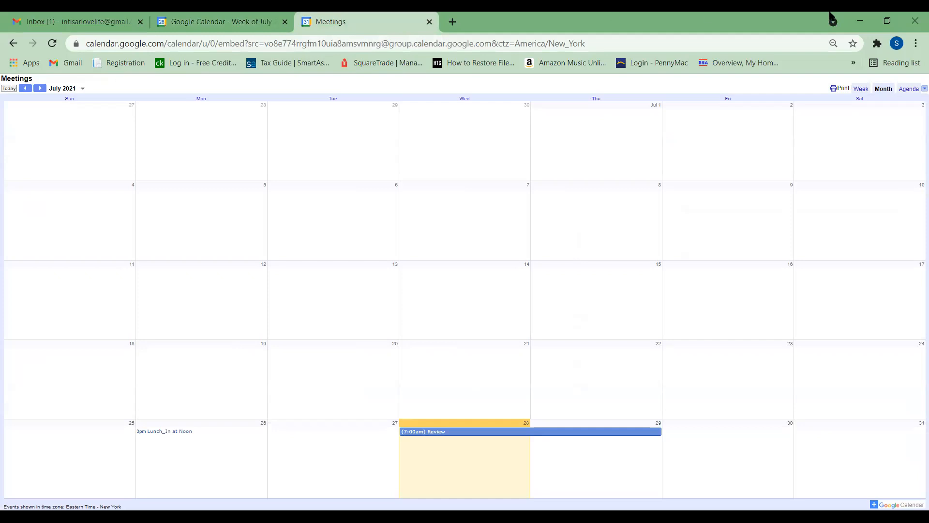
pyautogui.click(201, 25)
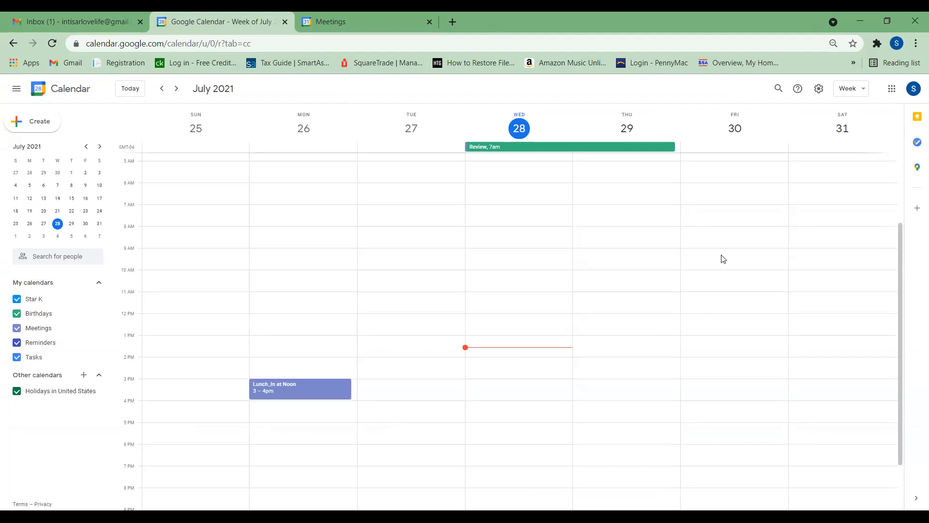
pyautogui.click(917, 119)
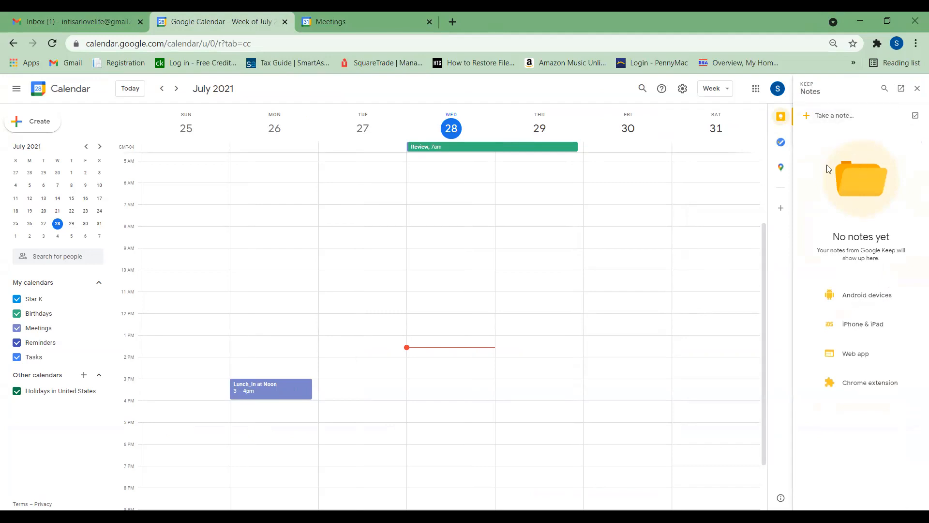
pyautogui.click(782, 145)
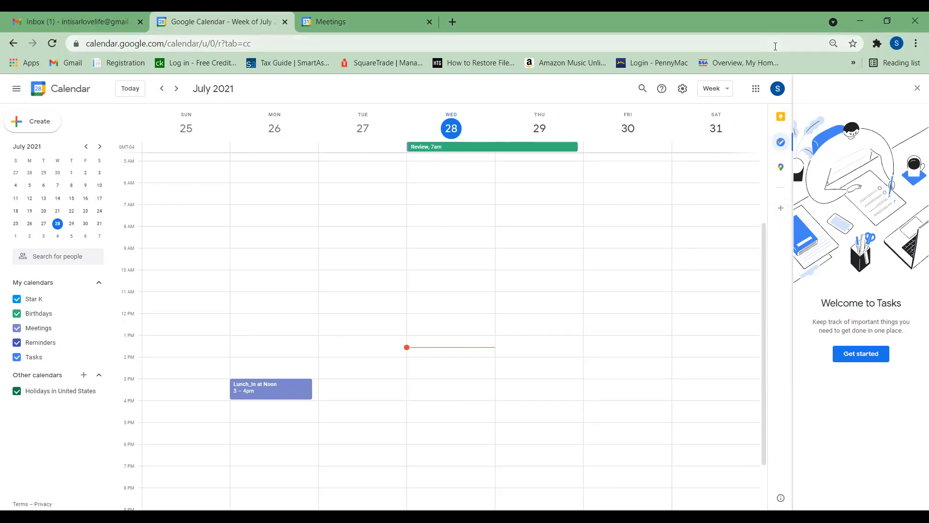
pyautogui.click(756, 90)
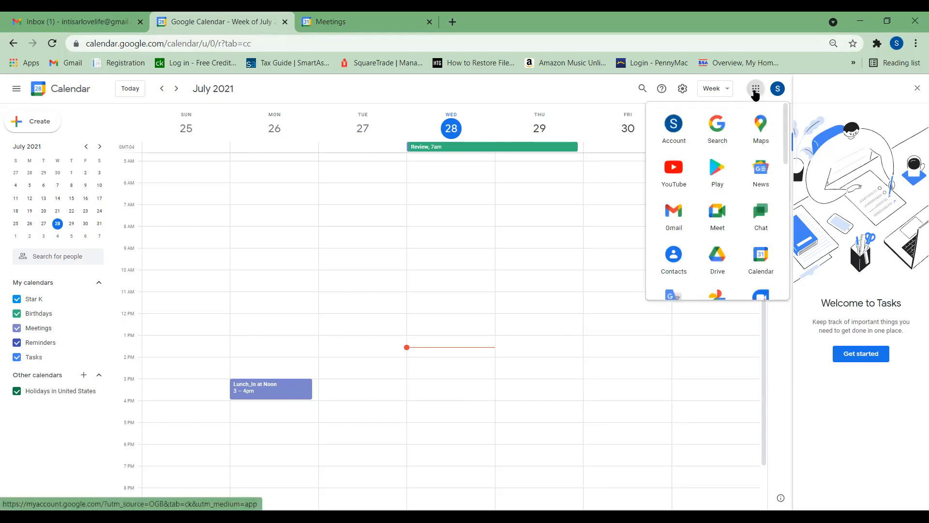
pyautogui.click(916, 92)
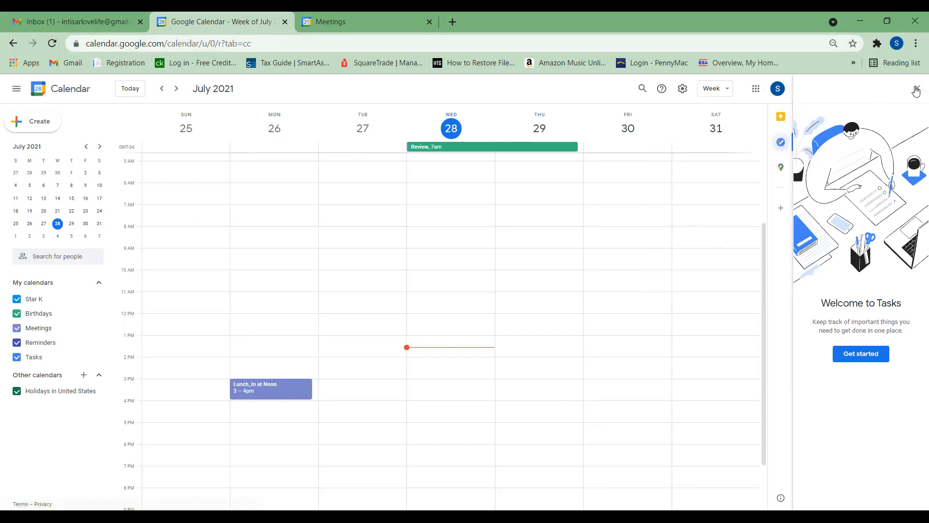
pyautogui.click(917, 91)
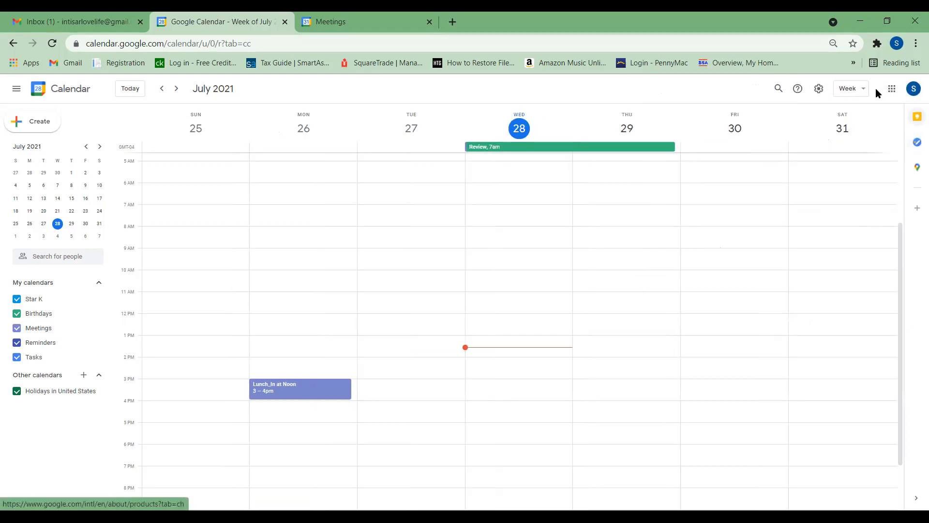
# Open Google Meet from the Google apps, look at its start page, and return to Google Calendar.
pyautogui.click(890, 91)
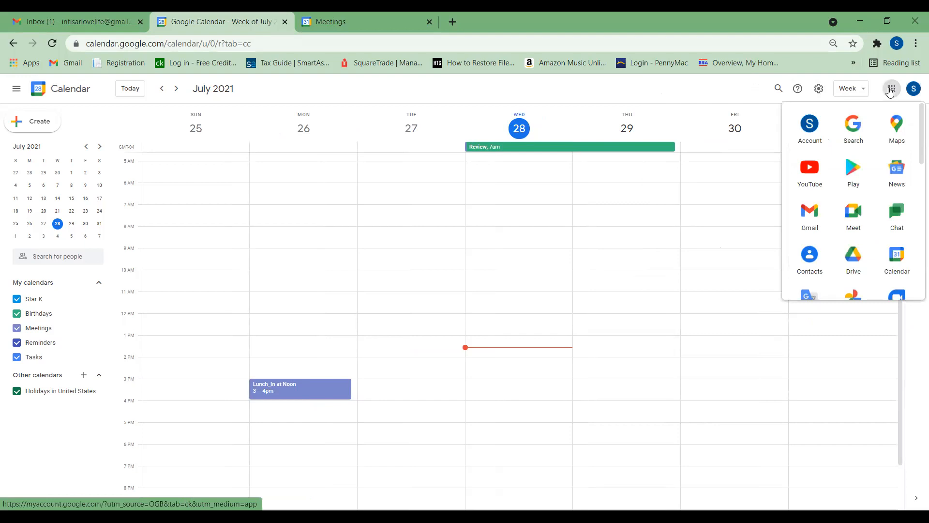
pyautogui.click(858, 222)
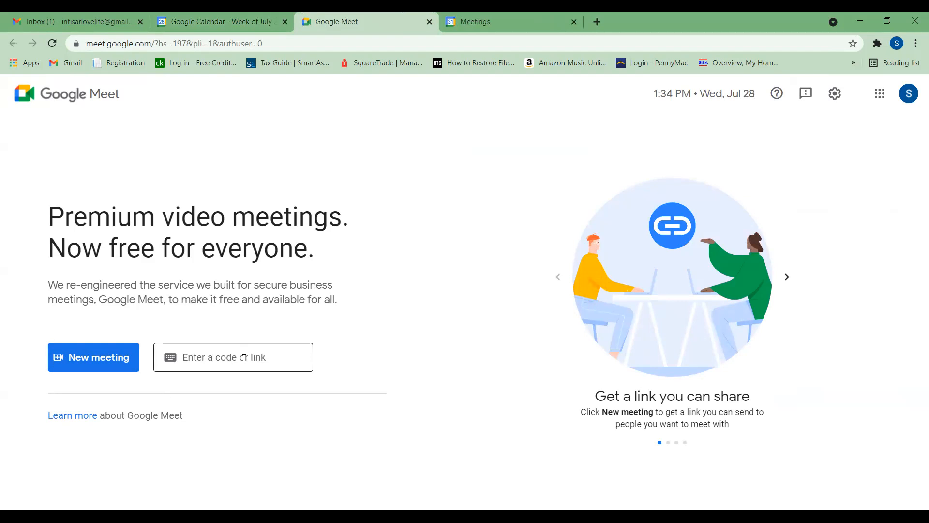
pyautogui.click(236, 20)
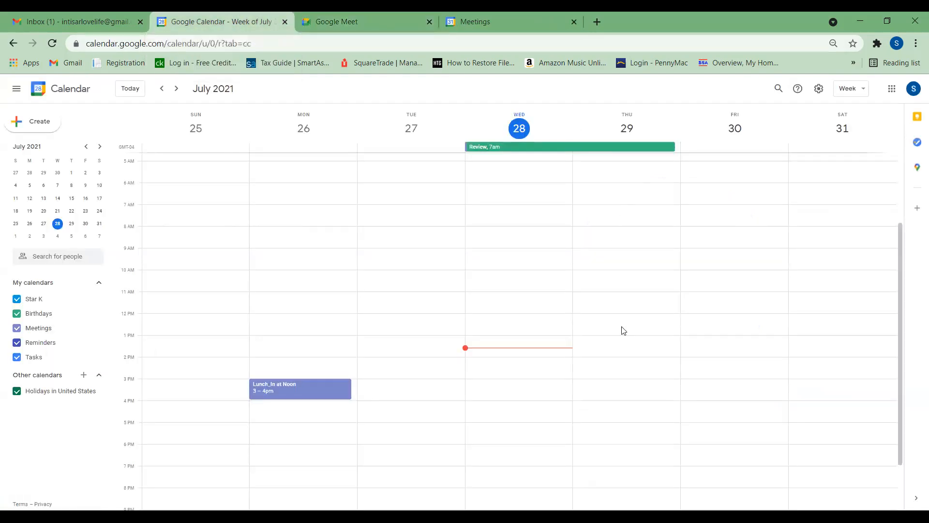
# Start an event titled Annual Review on Friday, July 30, from 7:00am to 9:00am, repeating annually on July 30.
pyautogui.click(693, 214)
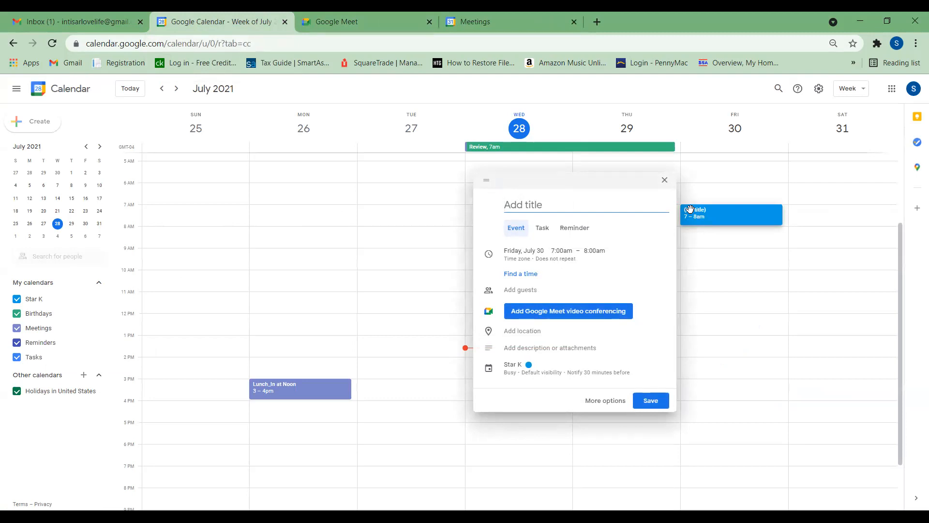
pyautogui.write('Annual Review')
pyautogui.click(595, 252)
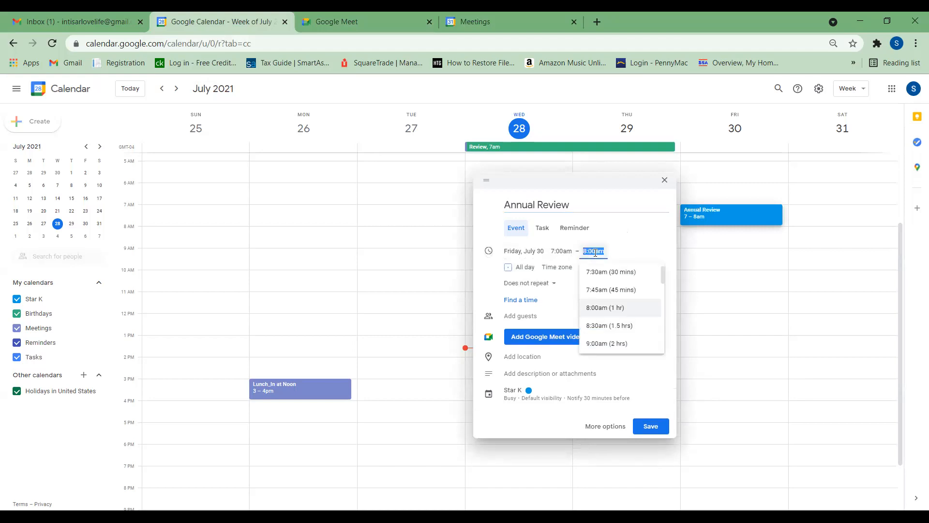
pyautogui.click(607, 345)
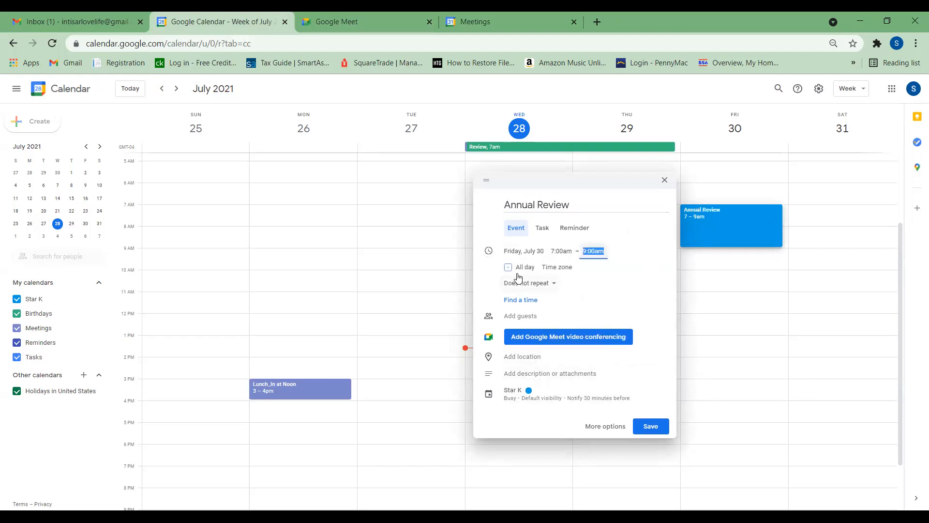
pyautogui.click(555, 289)
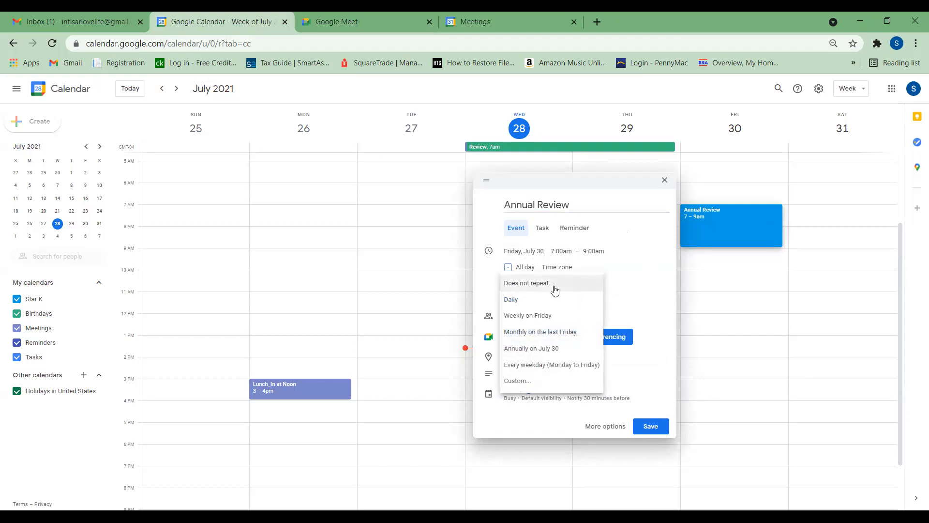
pyautogui.click(537, 348)
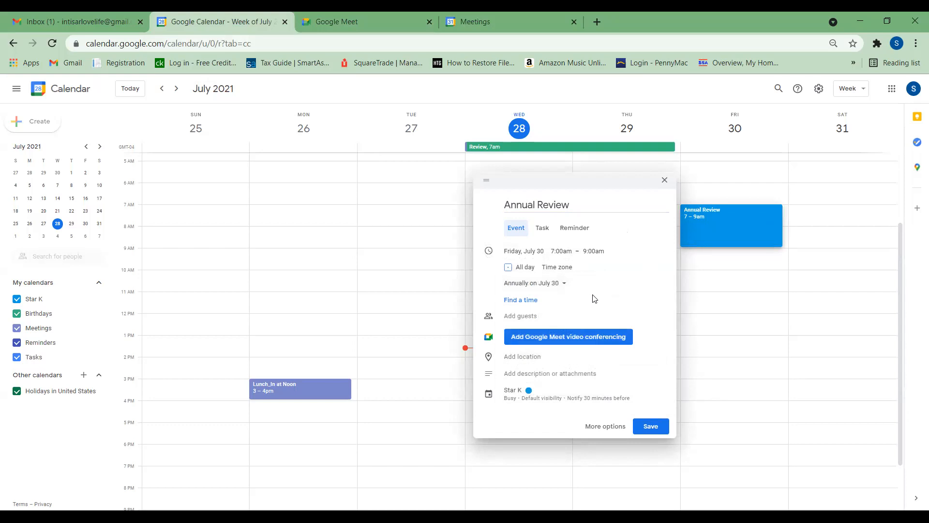
# Open the find-a-time view for the Annual Review event, assign it to the Meetings calendar and set its colour to purple.
pyautogui.click(516, 303)
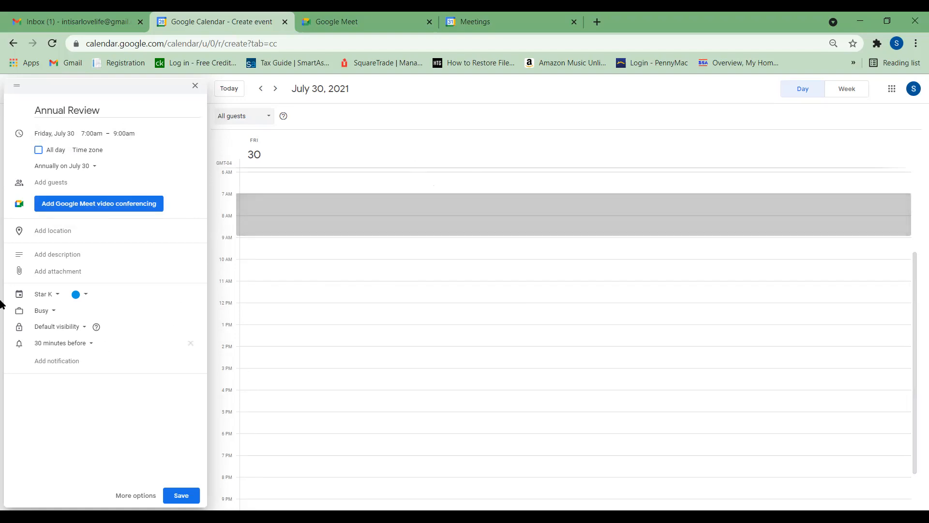
pyautogui.click(86, 294)
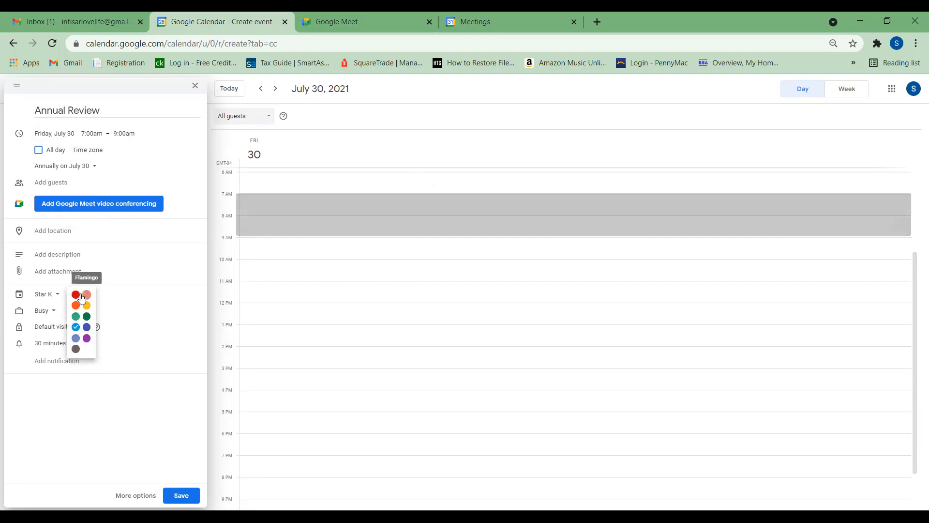
pyautogui.click(41, 299)
pyautogui.click(59, 299)
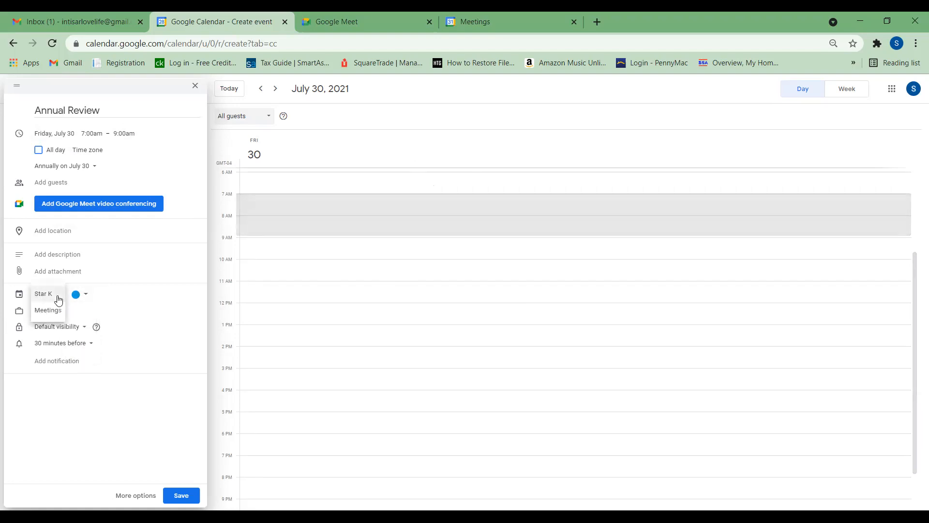
pyautogui.click(52, 309)
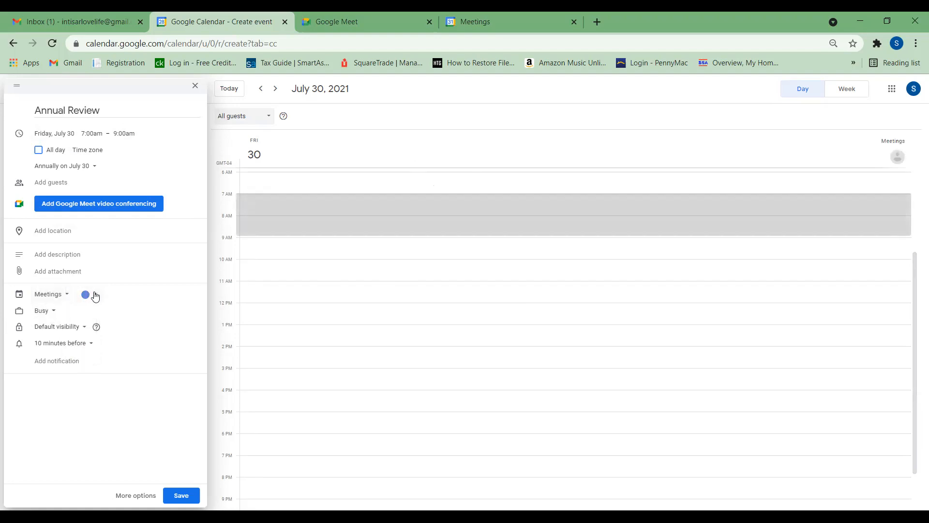
pyautogui.click(94, 295)
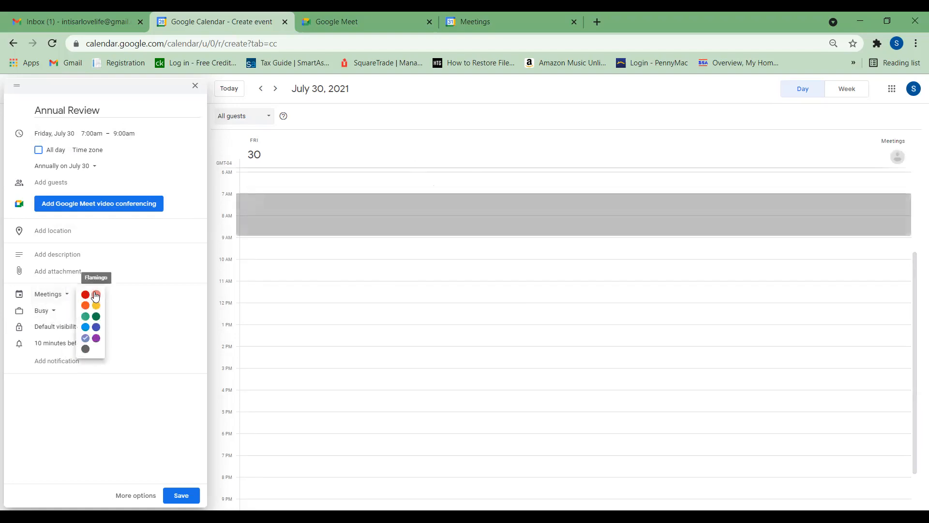
pyautogui.click(96, 338)
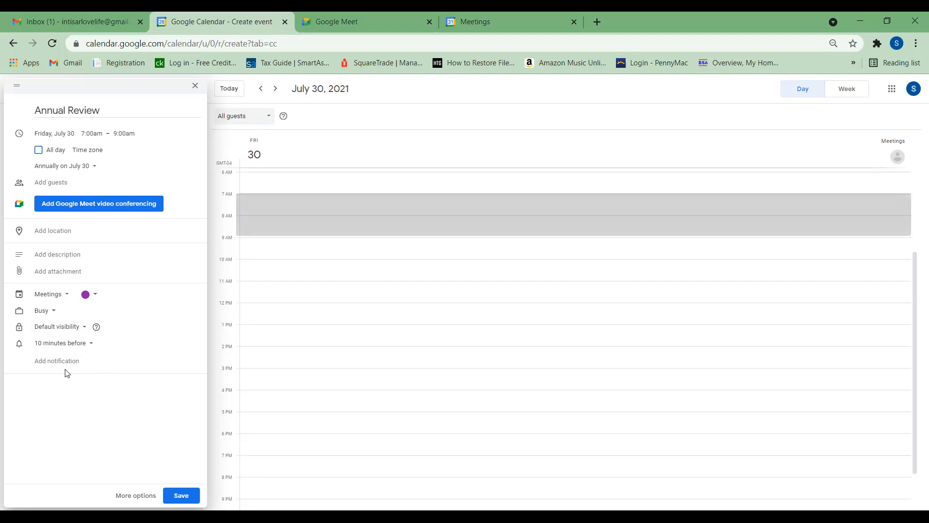
# Open the full details of the Annual Review event and save the event to the calendar.
pyautogui.click(50, 182)
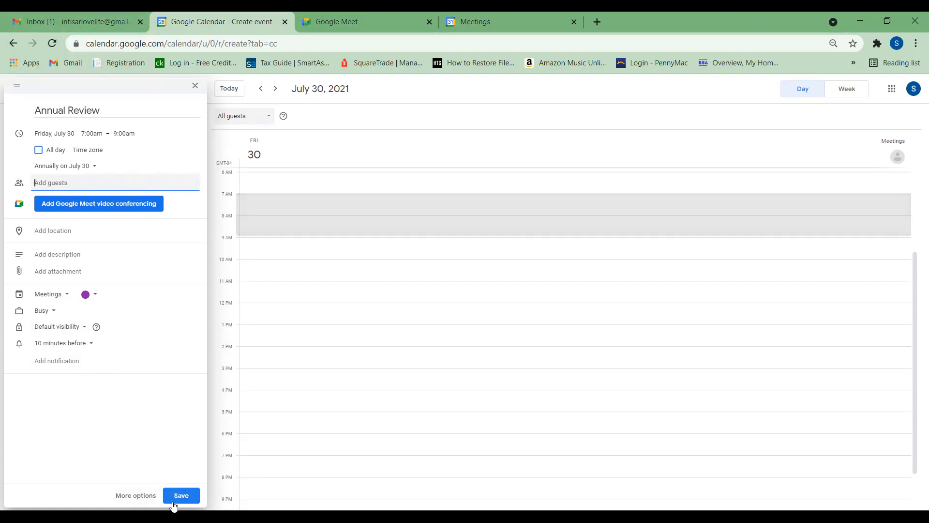
pyautogui.click(145, 498)
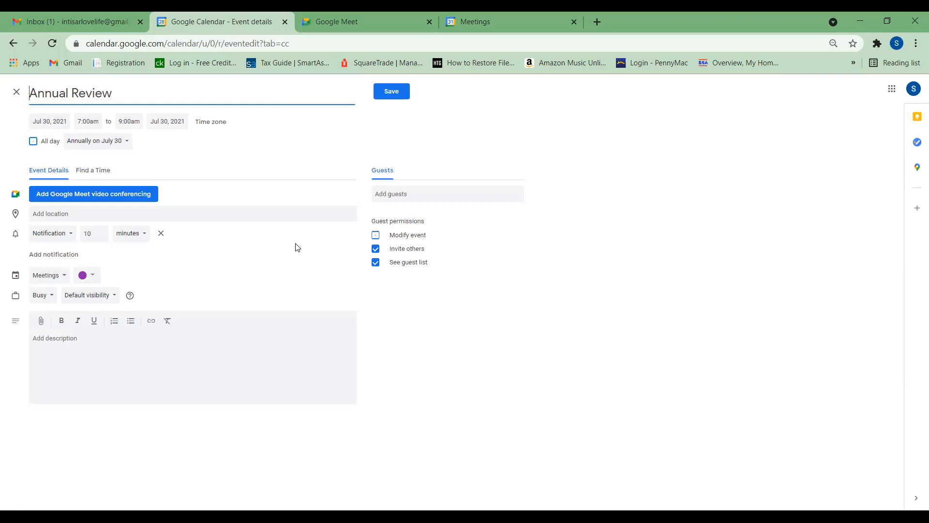
pyautogui.click(93, 356)
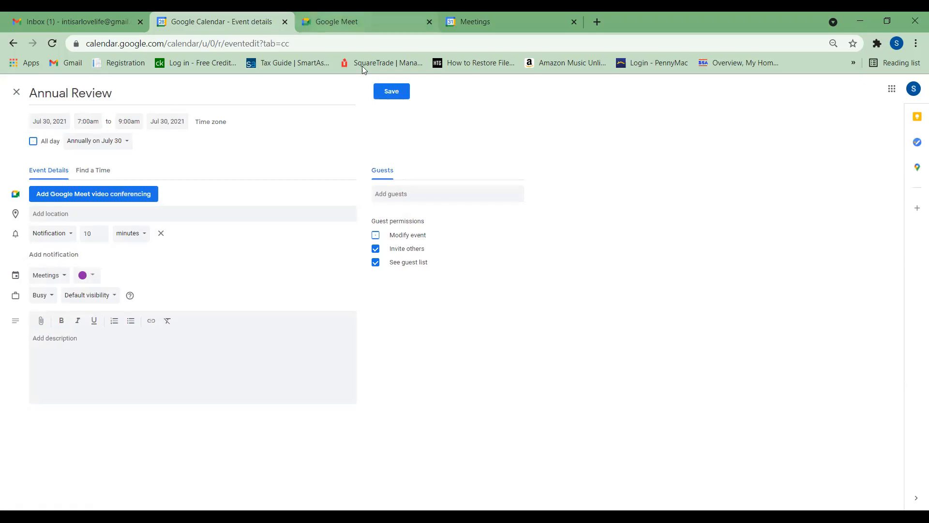
pyautogui.click(392, 92)
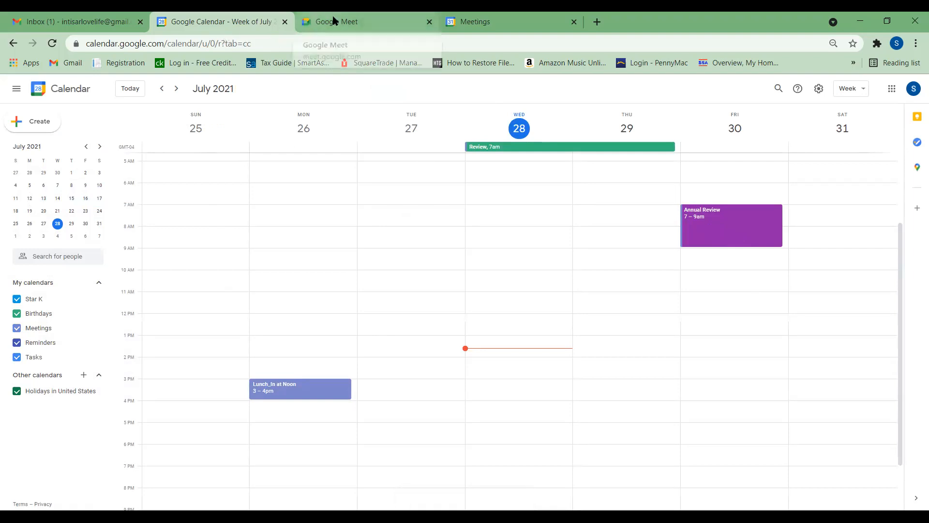
# Close the Google Meet page, switch to the public Meetings page and reload it.
pyautogui.click(429, 22)
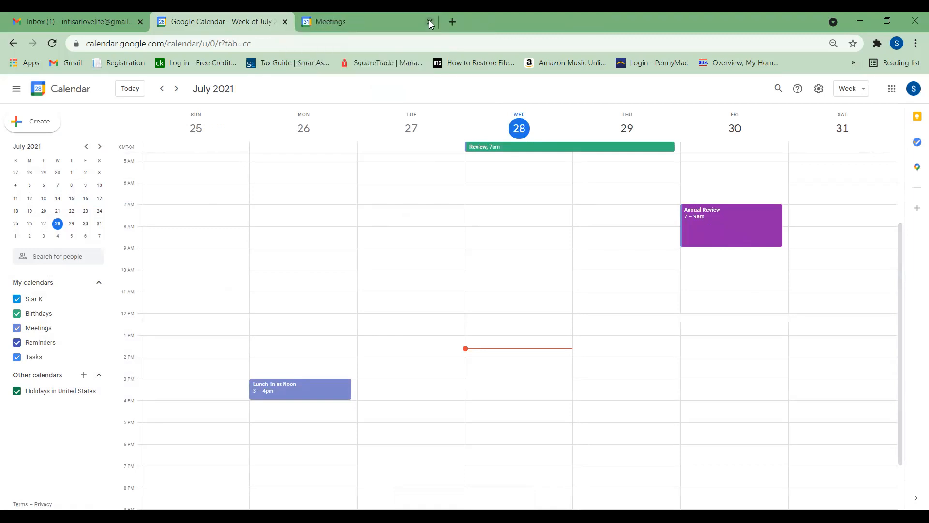
pyautogui.click(348, 22)
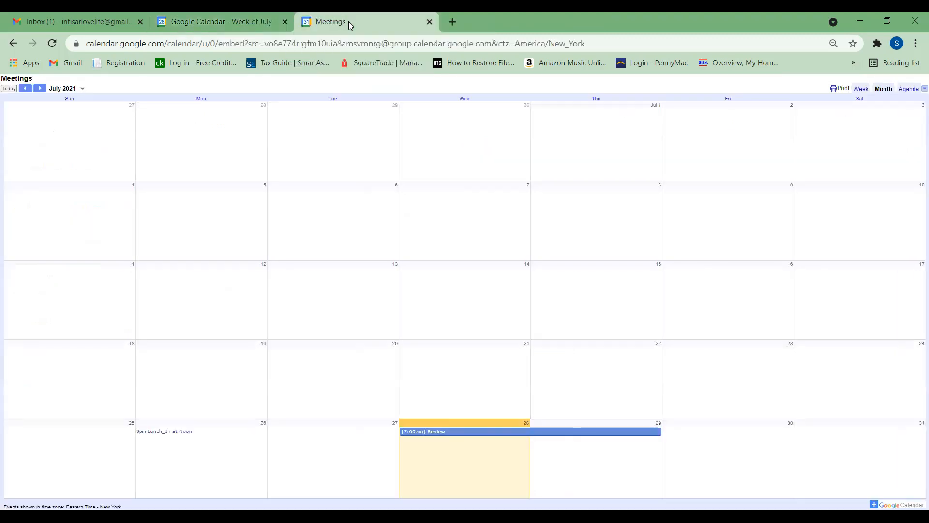
pyautogui.click(660, 44)
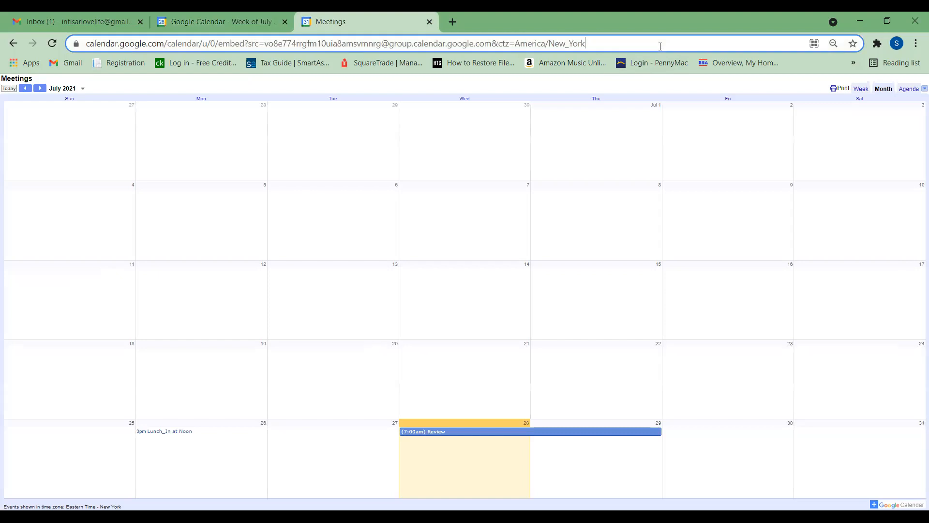
pyautogui.press('Return')
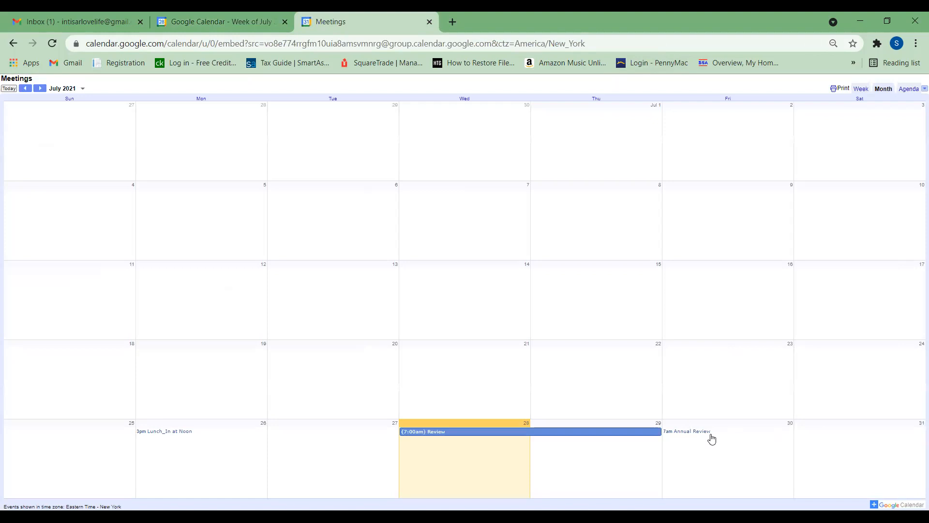
# View the Annual Review event's full details from the public Meetings page and close the details page.
pyautogui.click(689, 433)
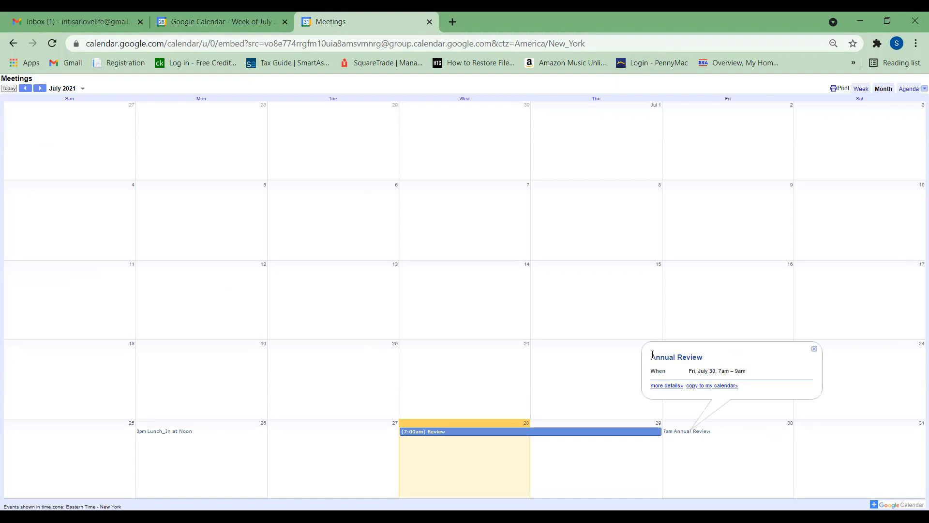
pyautogui.click(661, 387)
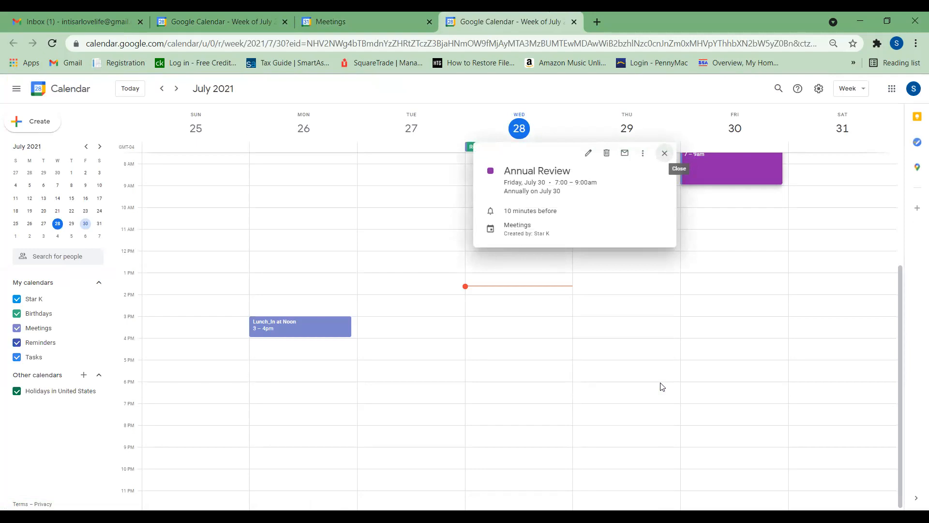
pyautogui.click(753, 285)
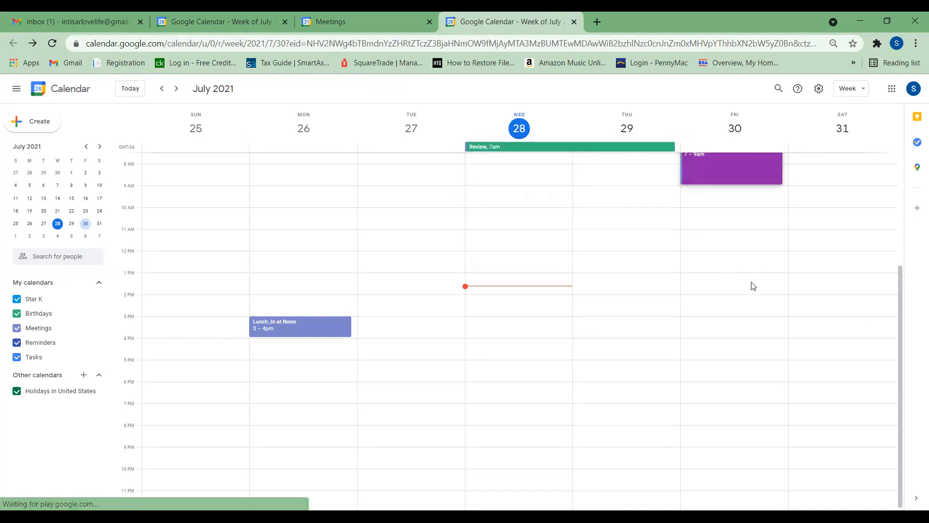
pyautogui.click(574, 21)
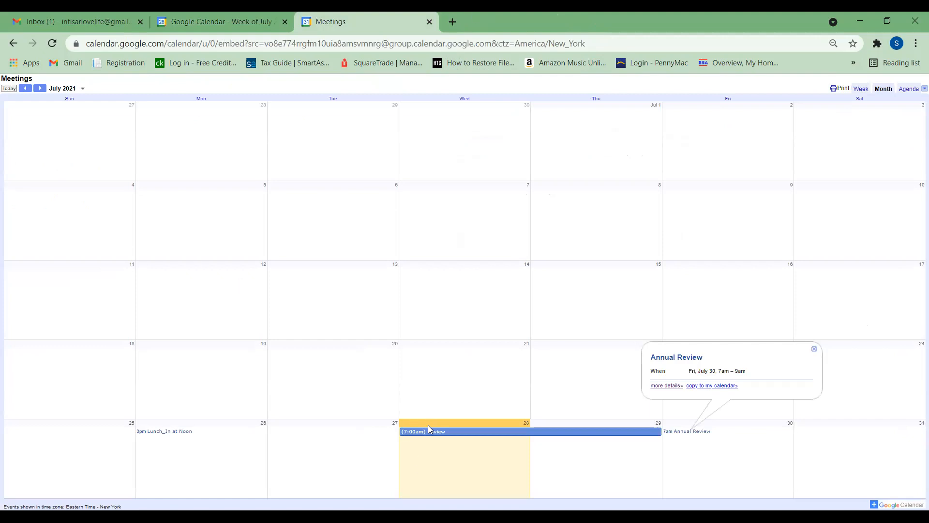
# Return to the main calendar and change the Meetings calendar's colour to orange.
pyautogui.click(211, 19)
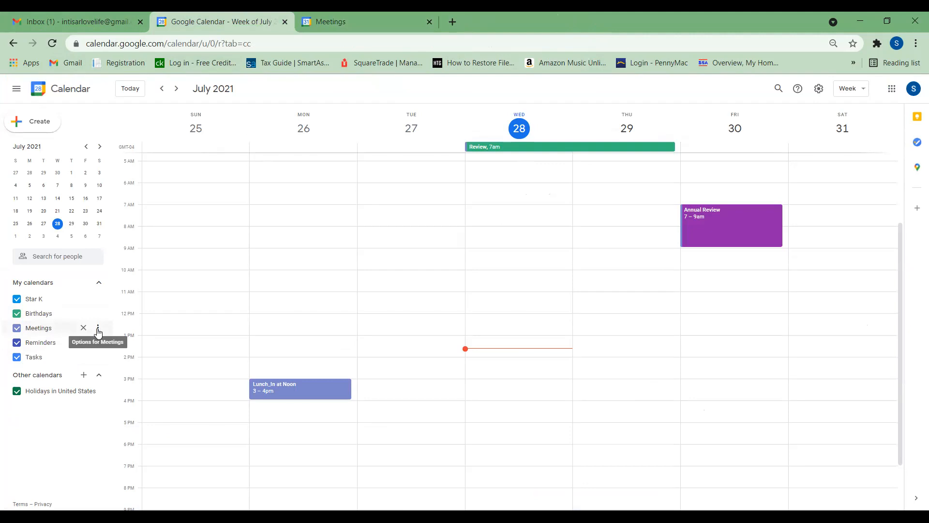
pyautogui.click(98, 332)
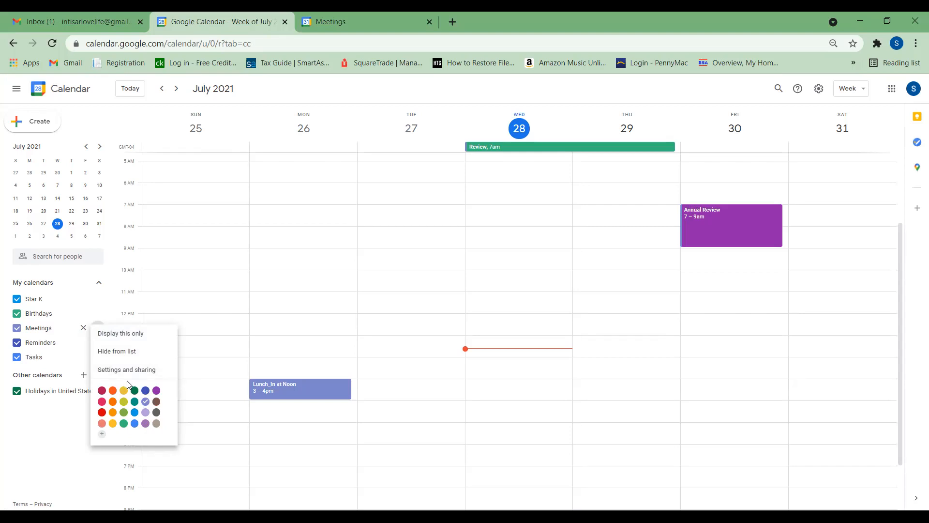
pyautogui.click(113, 412)
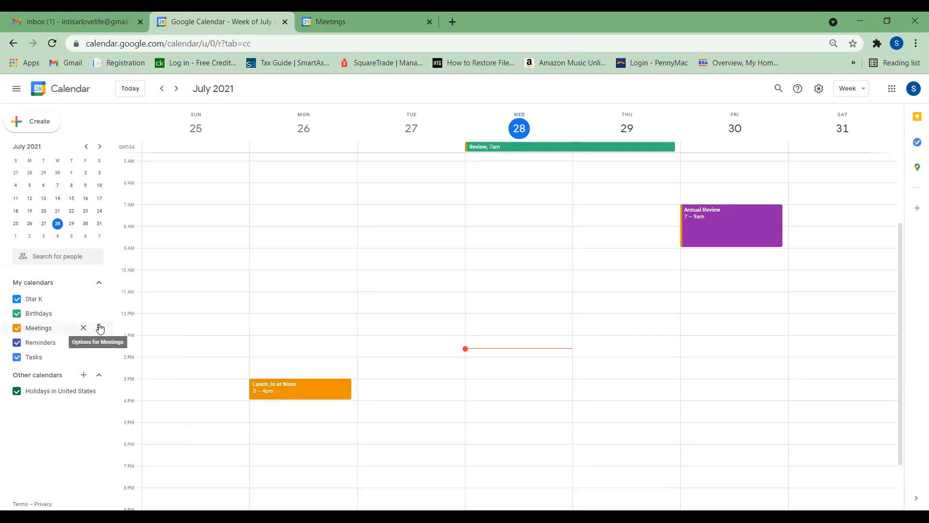
# Open the Meetings calendar's settings and sharing, try making it available to the public, and cancel that change.
pyautogui.click(98, 328)
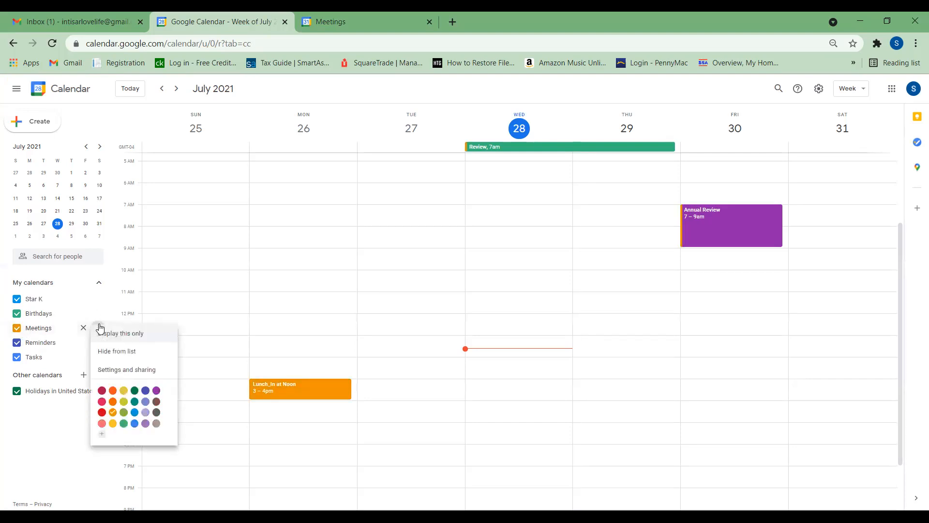
pyautogui.click(110, 371)
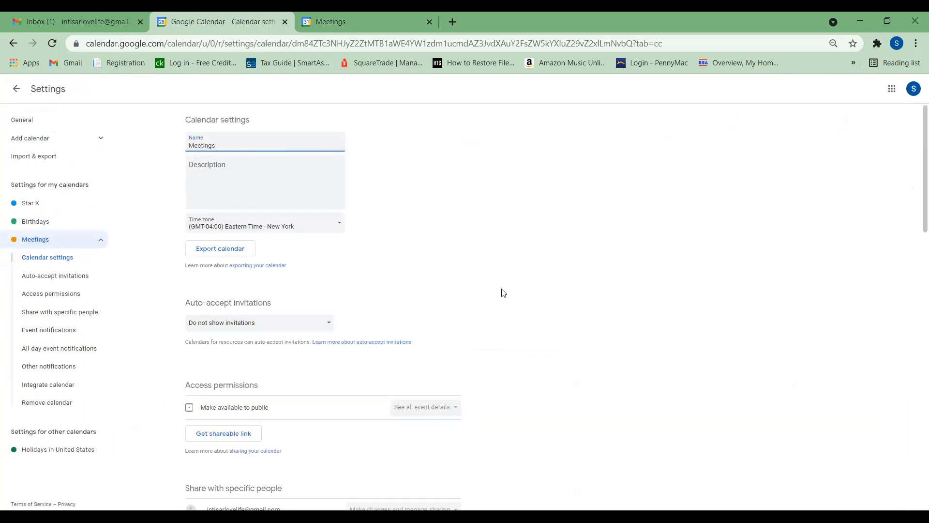
pyautogui.scroll(-4, 503, 292)
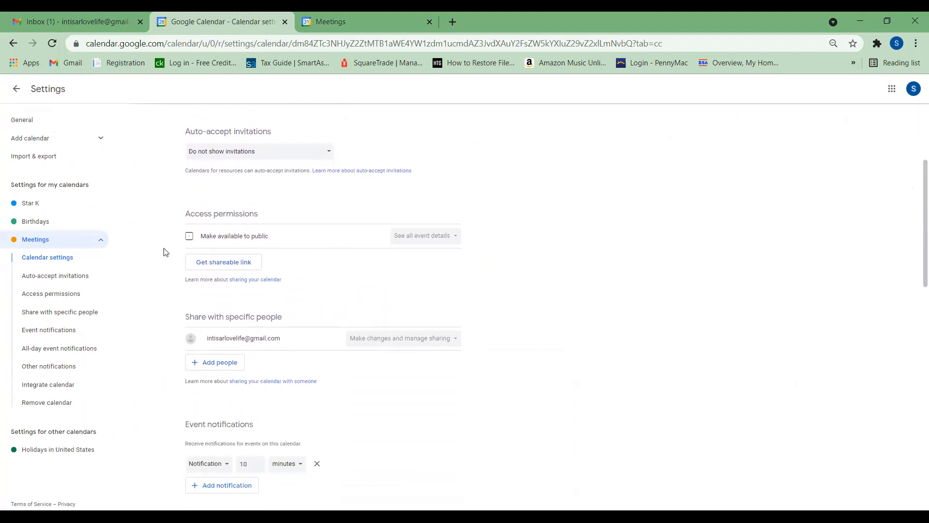
pyautogui.click(189, 237)
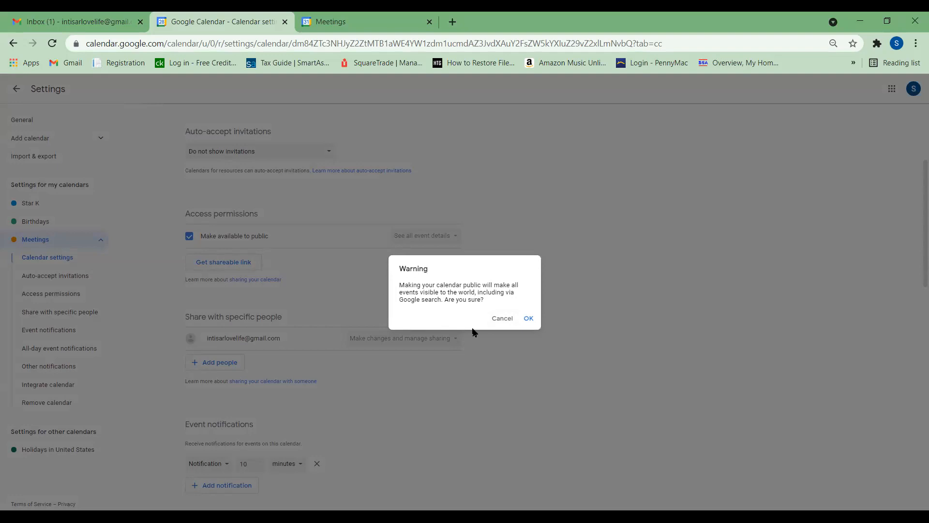
pyautogui.click(509, 320)
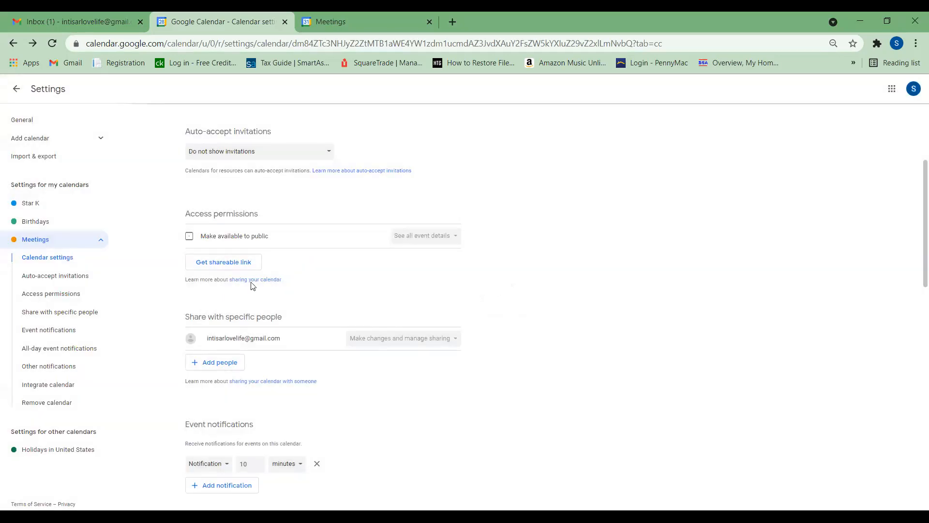
# Get the shareable link for the Meetings calendar and copy it.
pyautogui.click(221, 264)
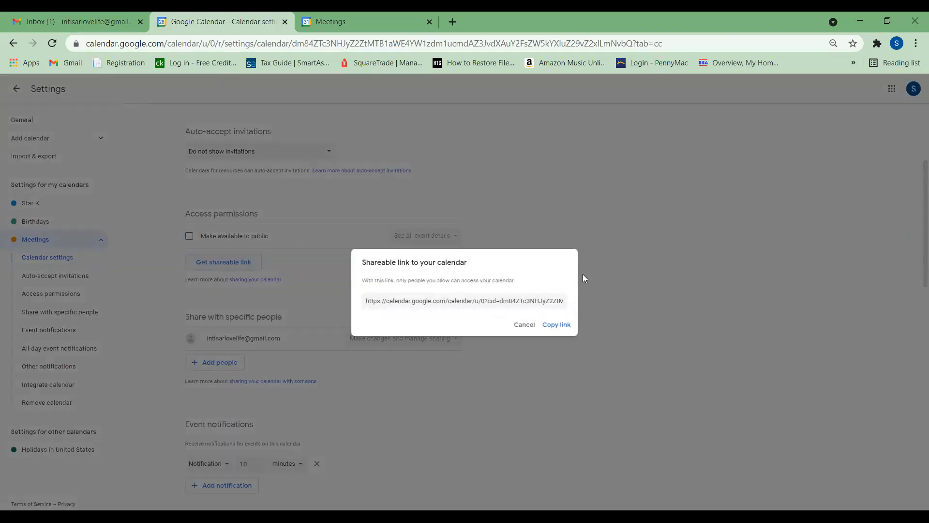
pyautogui.click(496, 302)
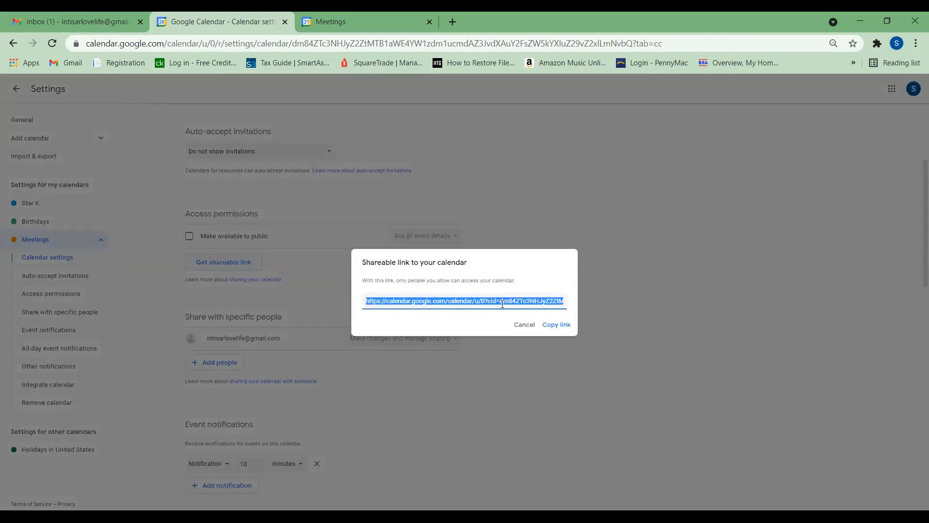
pyautogui.click(563, 323)
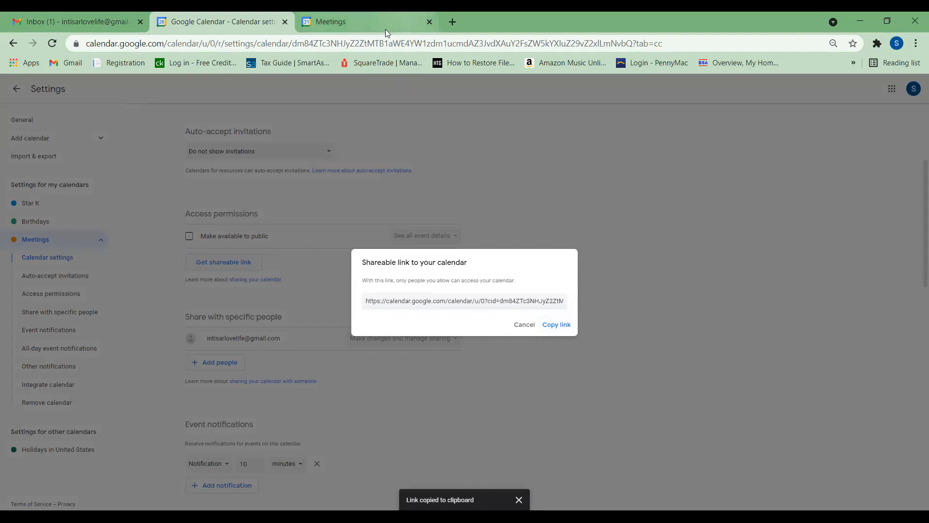
# Close the public Meetings page, view the copied link in a new tab, and return to the settings to dismiss the link dialog.
pyautogui.click(430, 22)
pyautogui.click(310, 20)
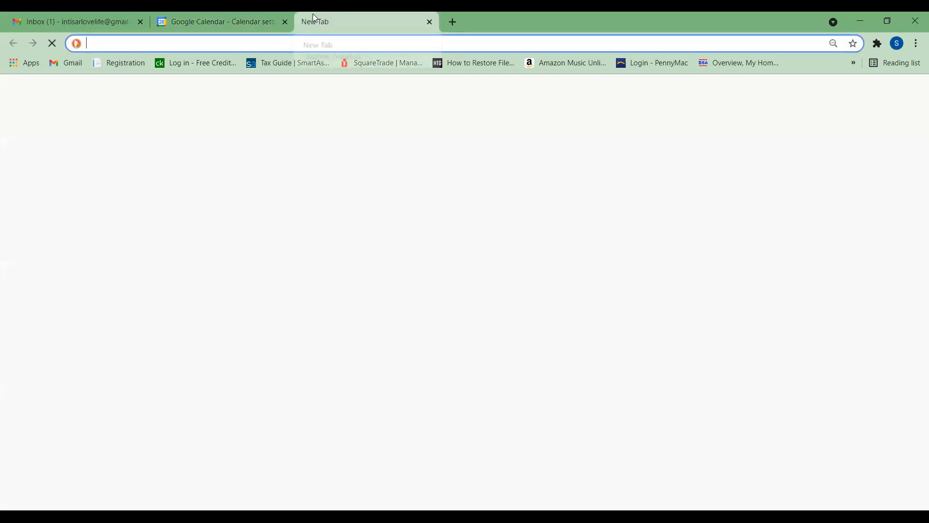
pyautogui.hotkey('ctrl', 'v')
pyautogui.press('Return')
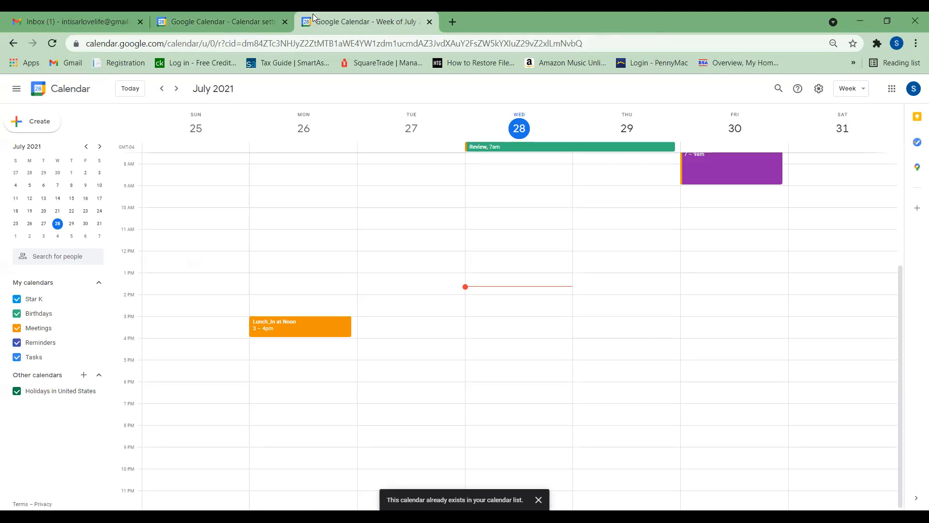
pyautogui.click(244, 14)
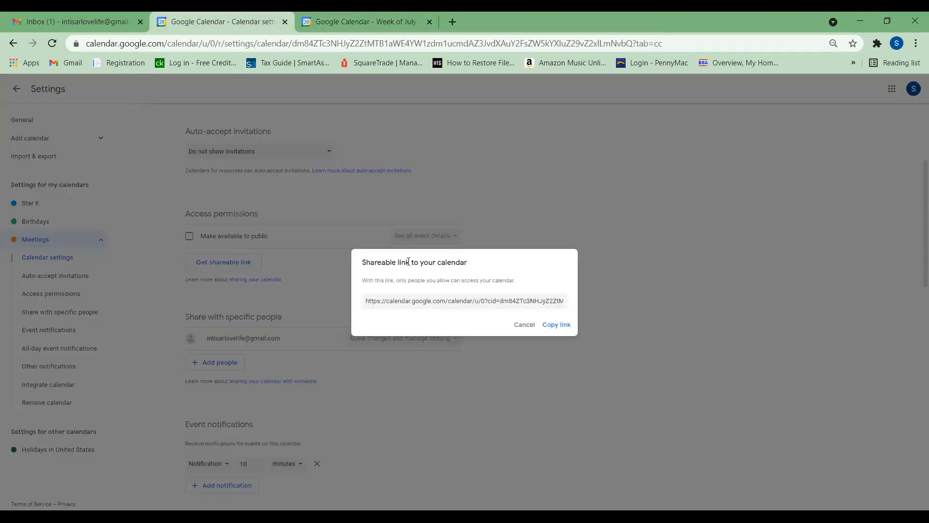
pyautogui.click(526, 325)
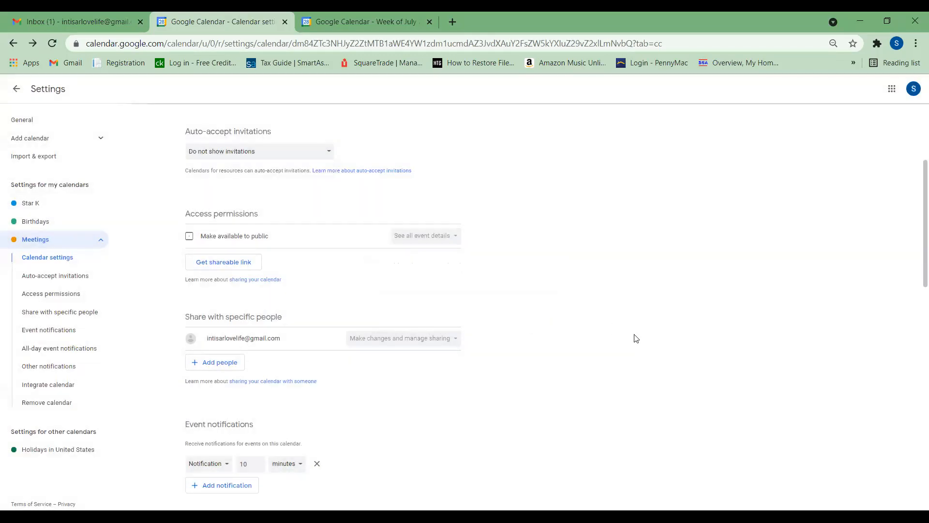
# Share the Meetings calendar with the second account's email, grant the Make changes and manage sharing permission, and send the invitation.
pyautogui.scroll(-1, 637, 340)
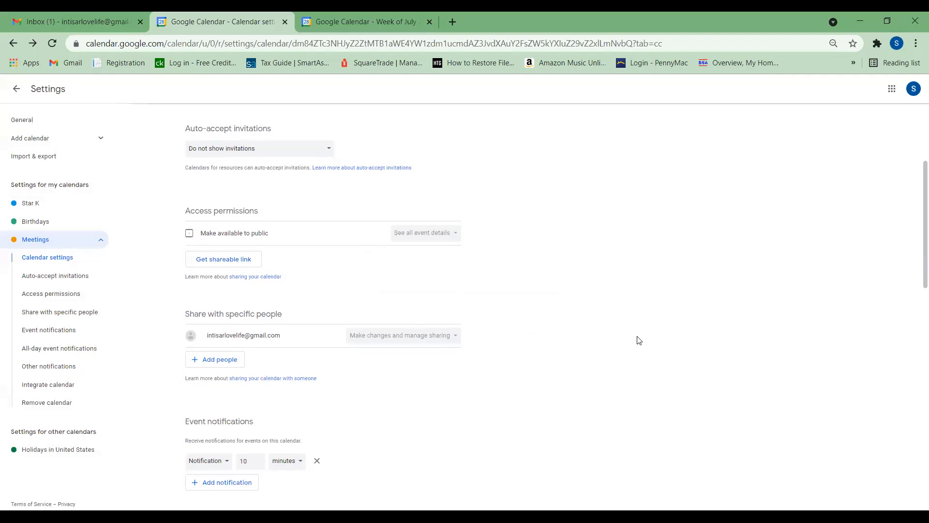
pyautogui.scroll(-1, 638, 340)
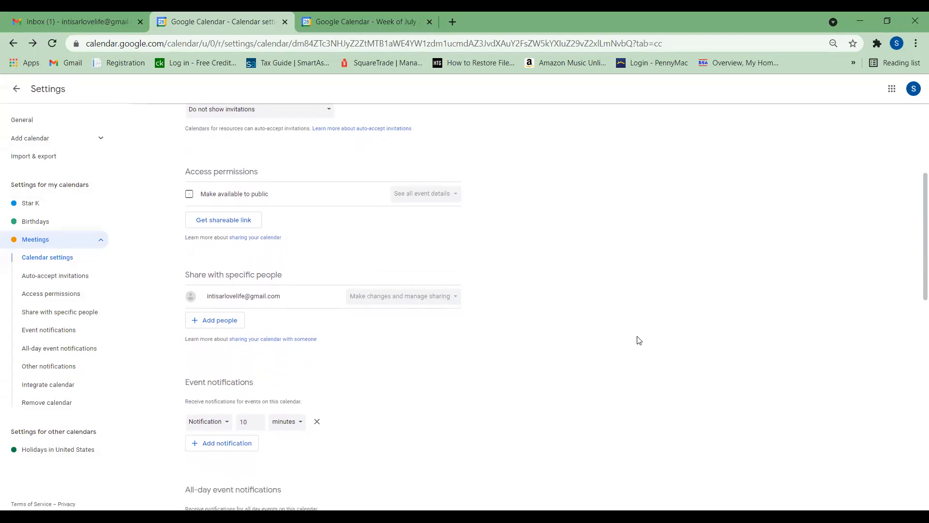
pyautogui.scroll(-1, 639, 341)
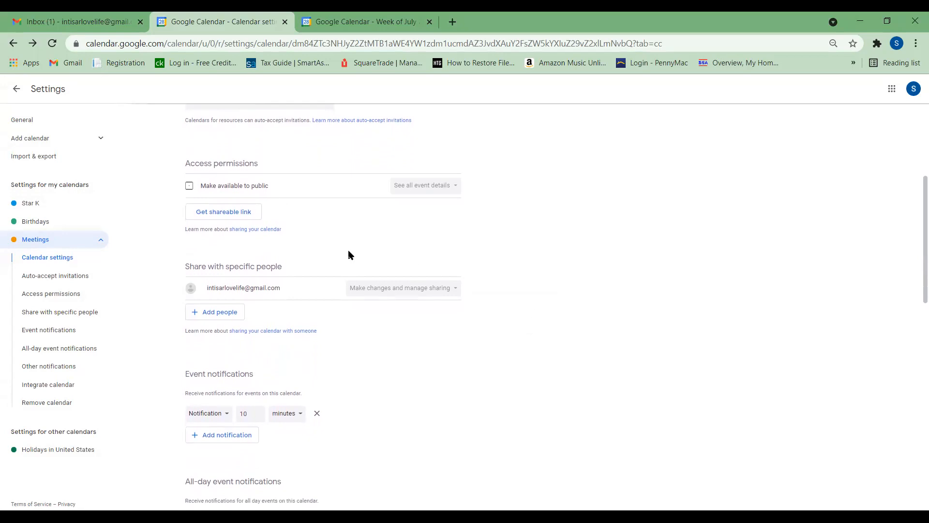
pyautogui.scroll(-2, 348, 251)
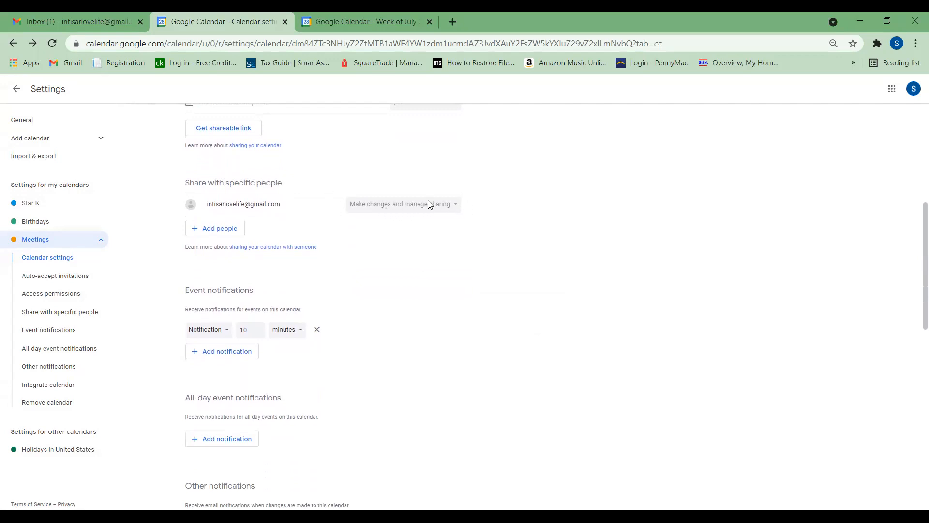
pyautogui.moveTo(286, 207); pyautogui.dragTo(179, 212)
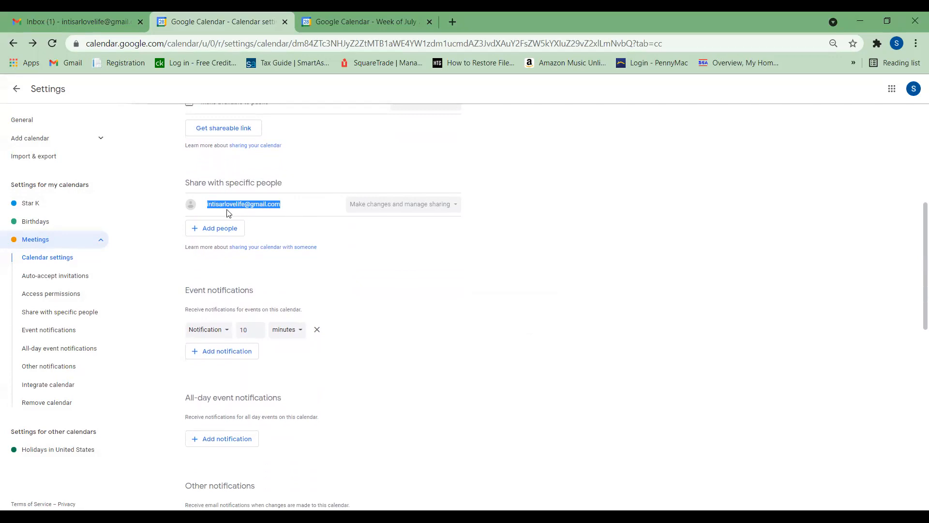
pyautogui.click(225, 227)
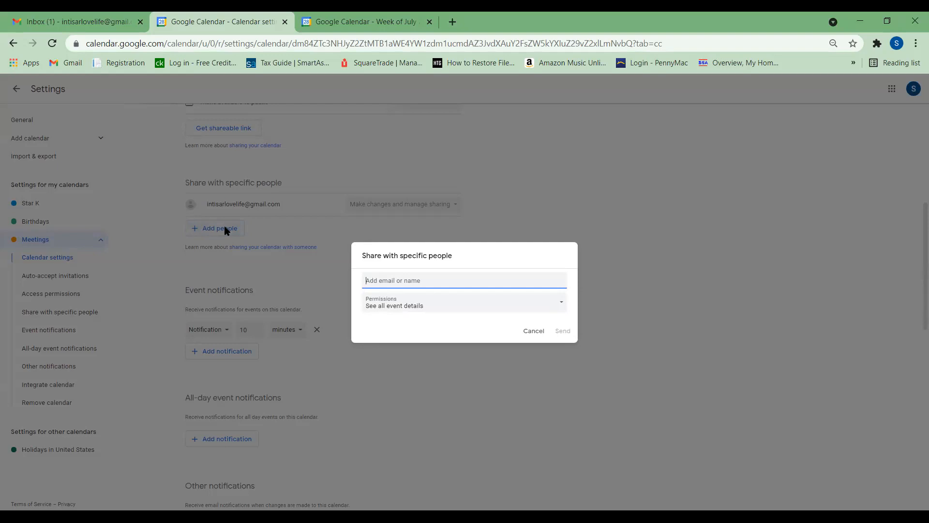
pyautogui.write('Carl')
pyautogui.click(410, 305)
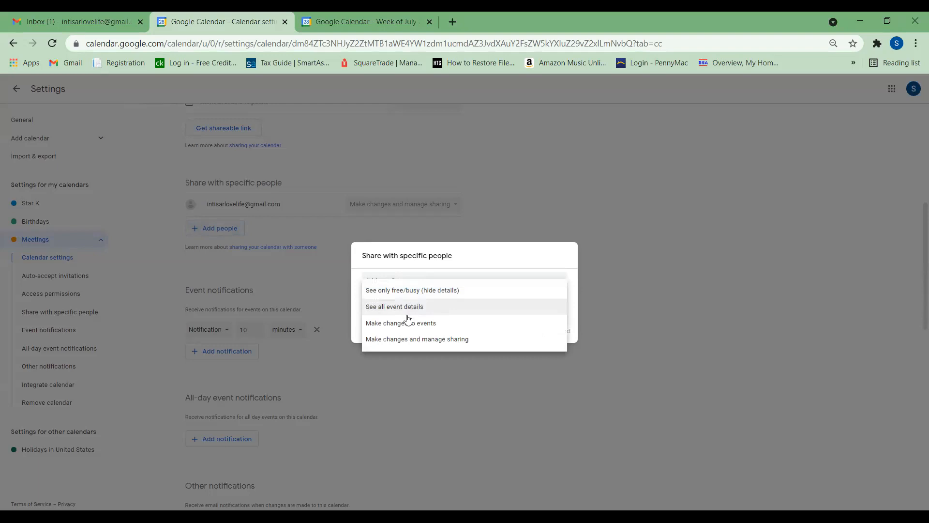
pyautogui.click(397, 338)
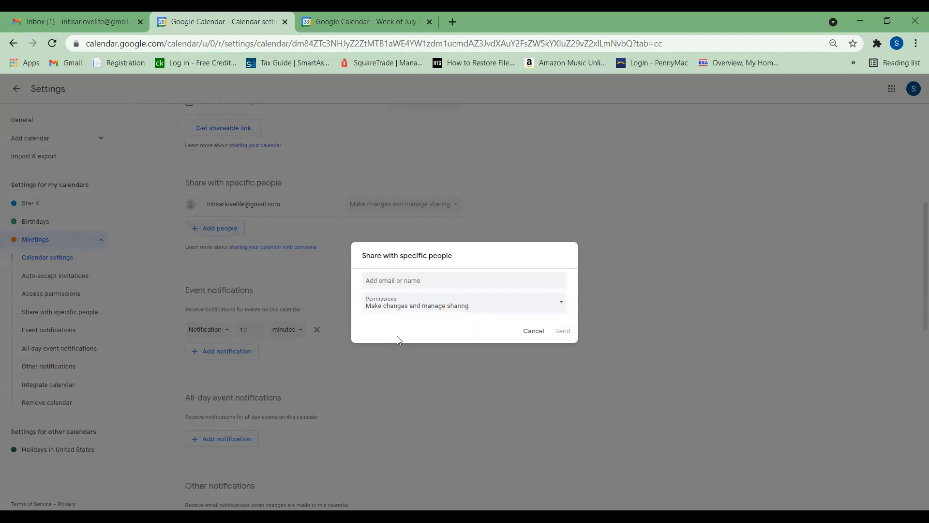
pyautogui.click(426, 281)
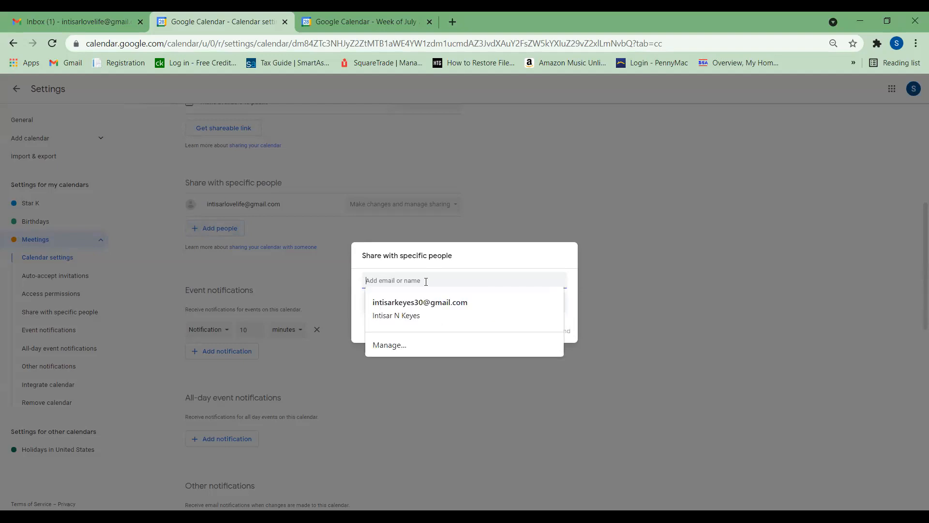
pyautogui.click(420, 305)
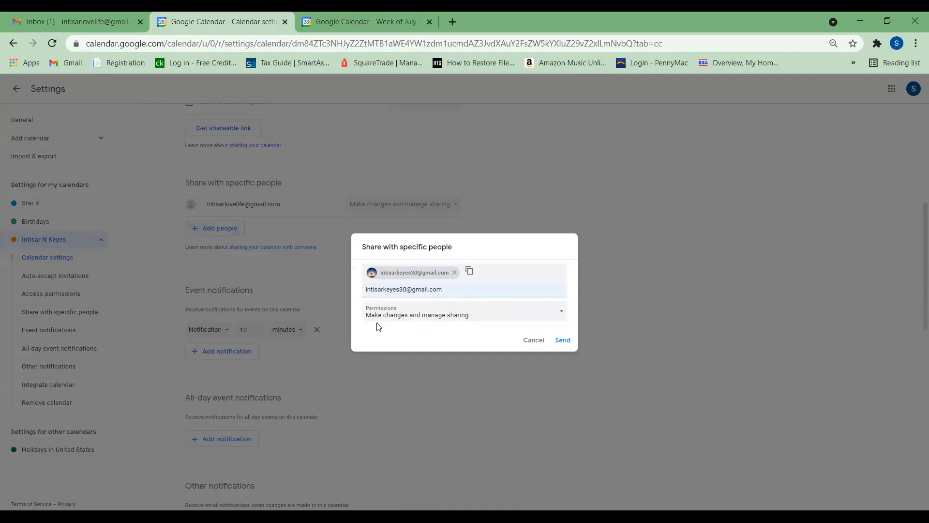
pyautogui.click(563, 341)
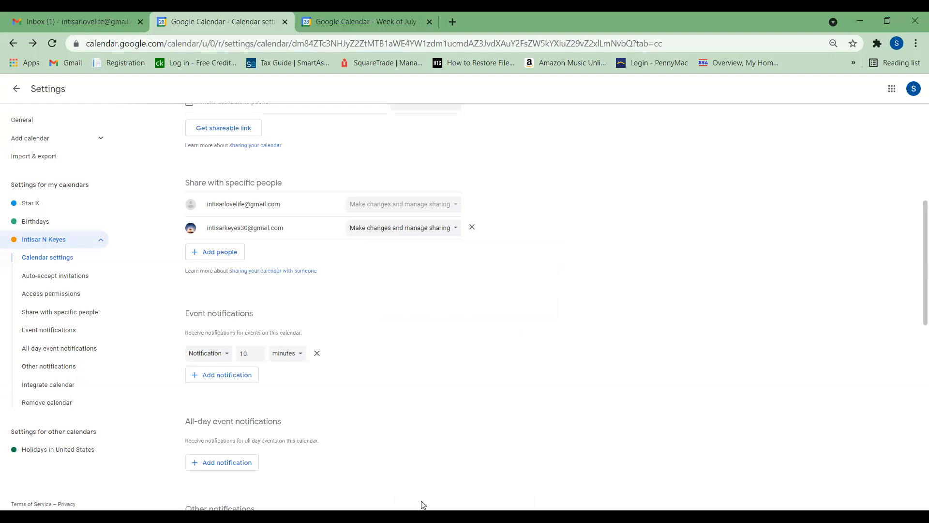
# Switch to Gmail, sign out of the current profile, and sign in with the invited account, resending the phone notification.
pyautogui.click(84, 16)
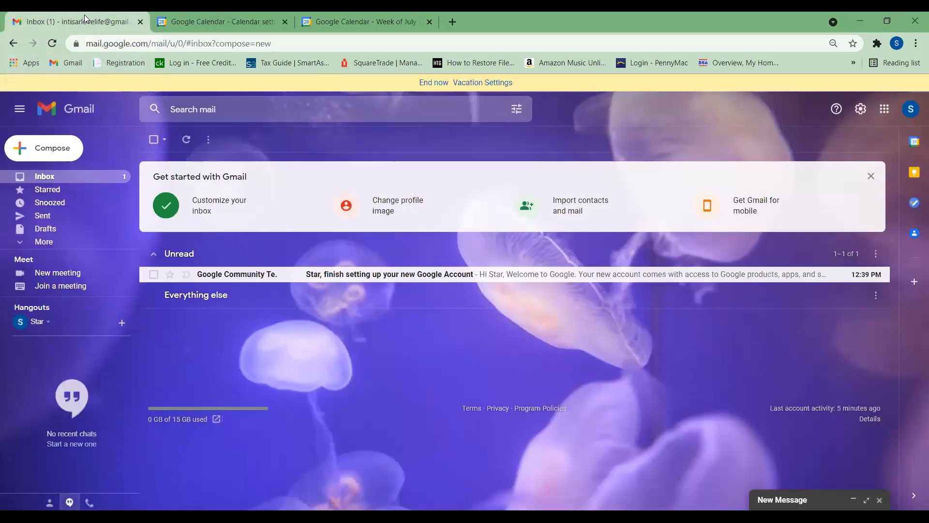
pyautogui.click(897, 44)
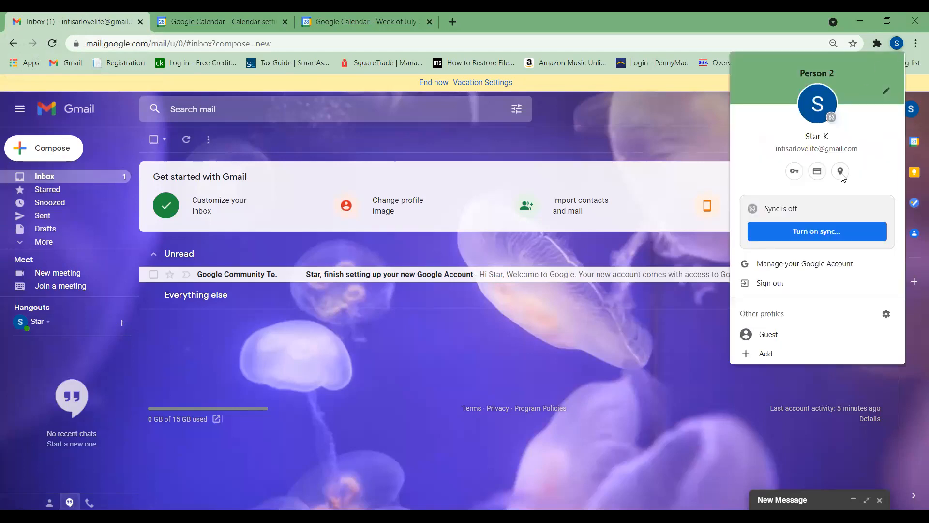
pyautogui.click(766, 288)
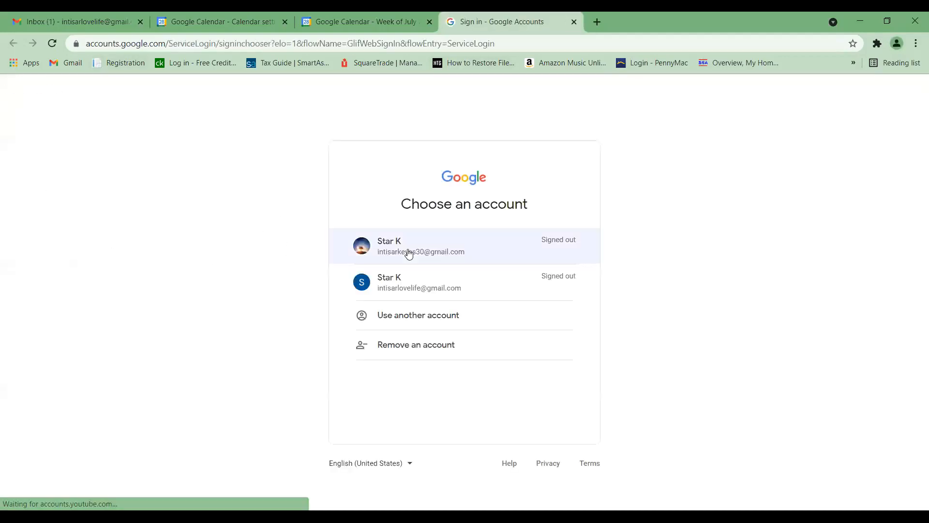
pyautogui.click(386, 254)
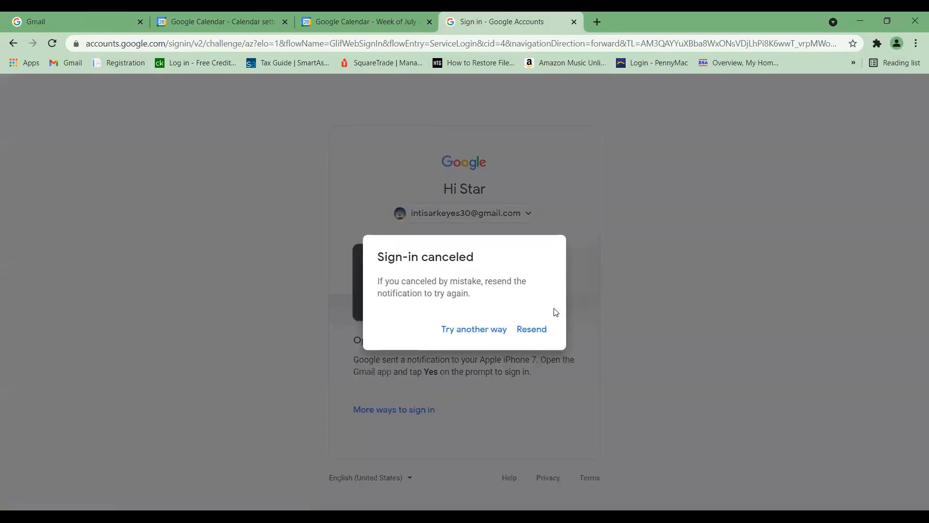
pyautogui.click(527, 329)
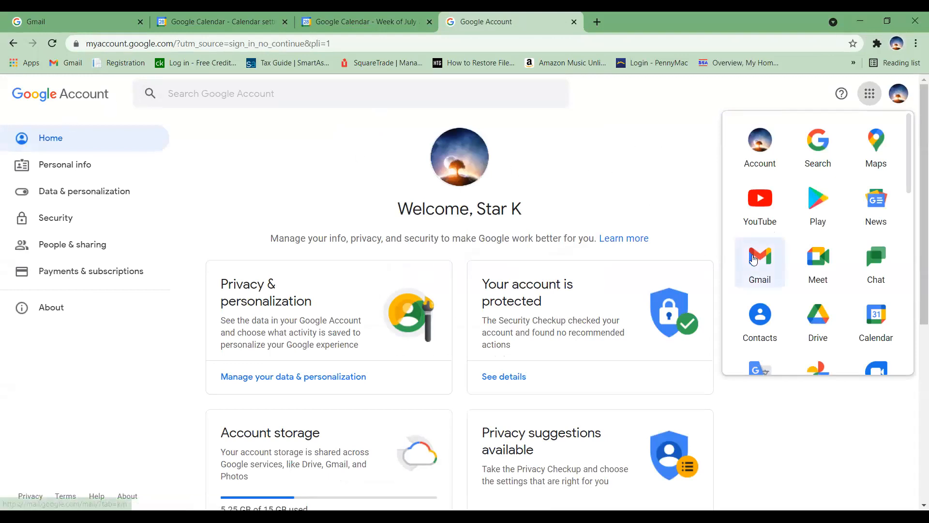
# Open the invited account's Gmail, close the Google Account page, and look through the inbox for the calendar invitation.
pyautogui.click(755, 256)
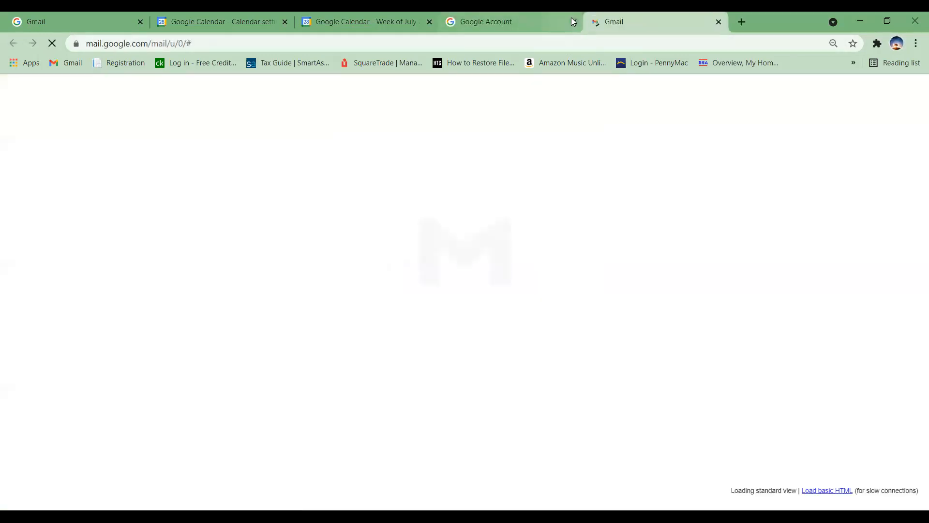
pyautogui.click(573, 22)
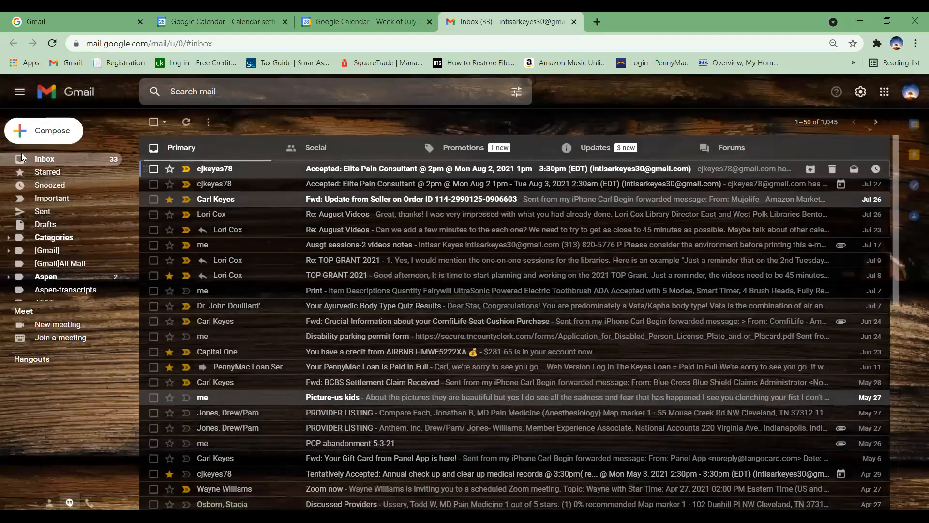
pyautogui.click(60, 159)
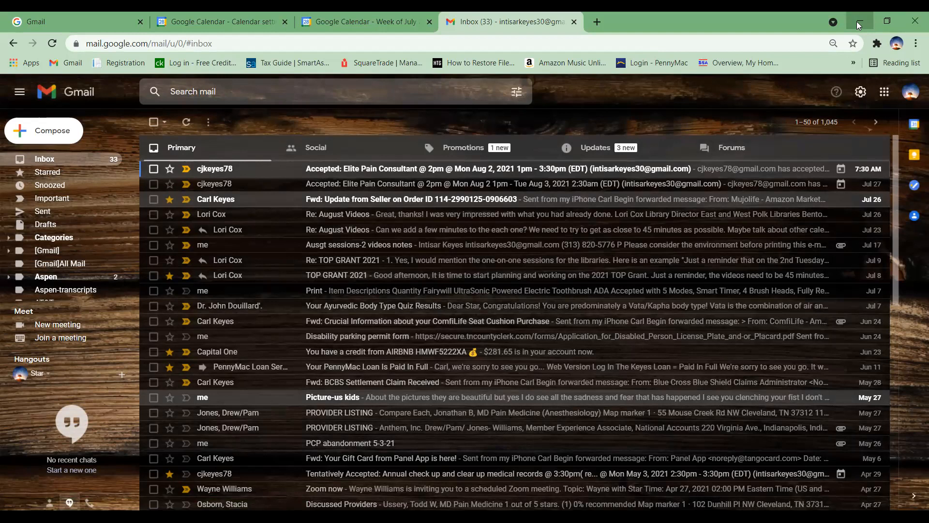
# Switch to the already open Google Calendar week view, check its events, and close the Gmail inbox.
pyautogui.click(336, 14)
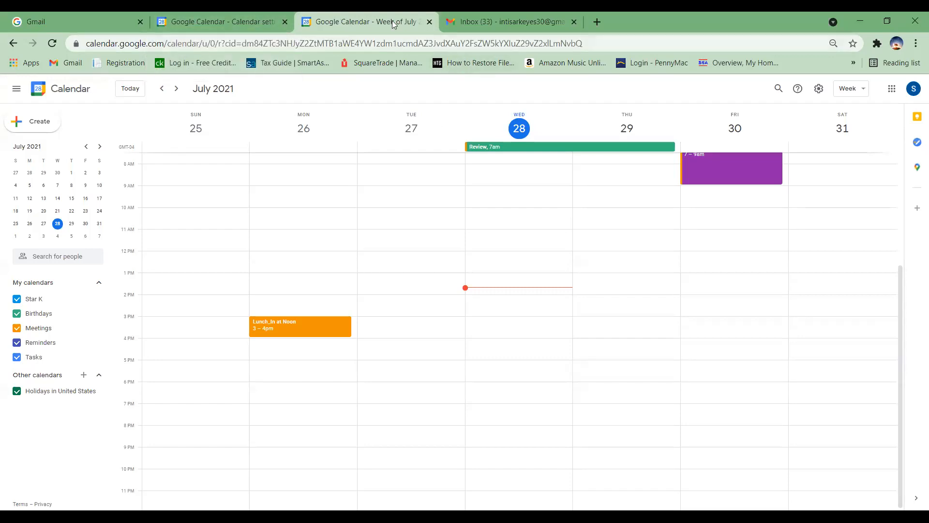
pyautogui.scroll(3, 529, 234)
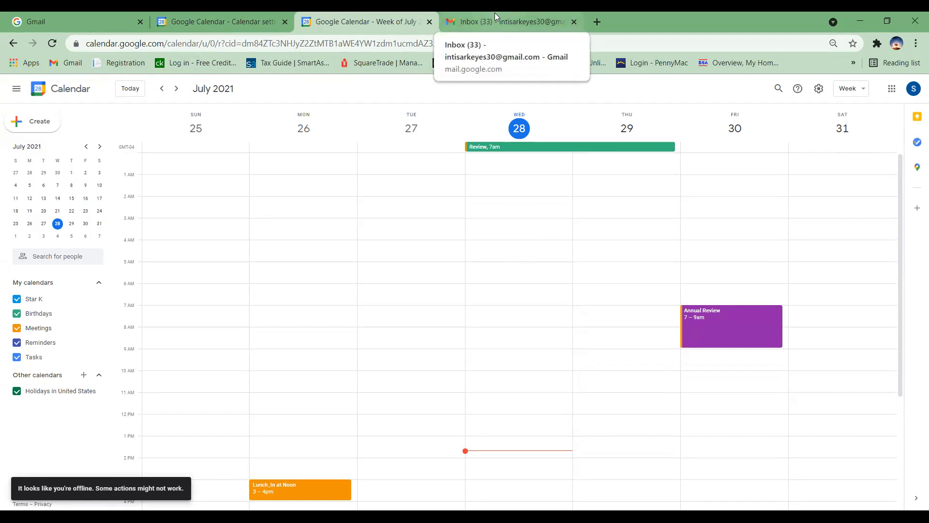
pyautogui.click(574, 22)
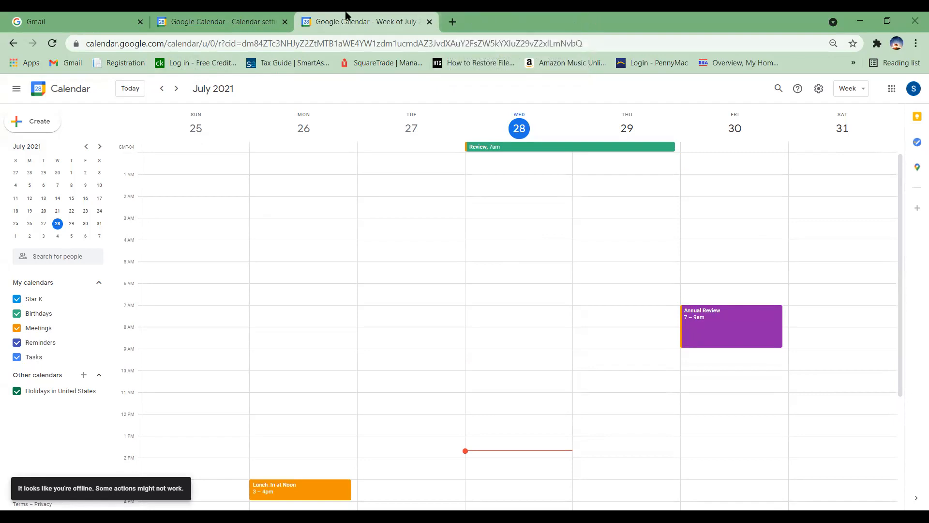
# Return to the shared calendar's settings, get its shareable link again, and copy it.
pyautogui.click(228, 26)
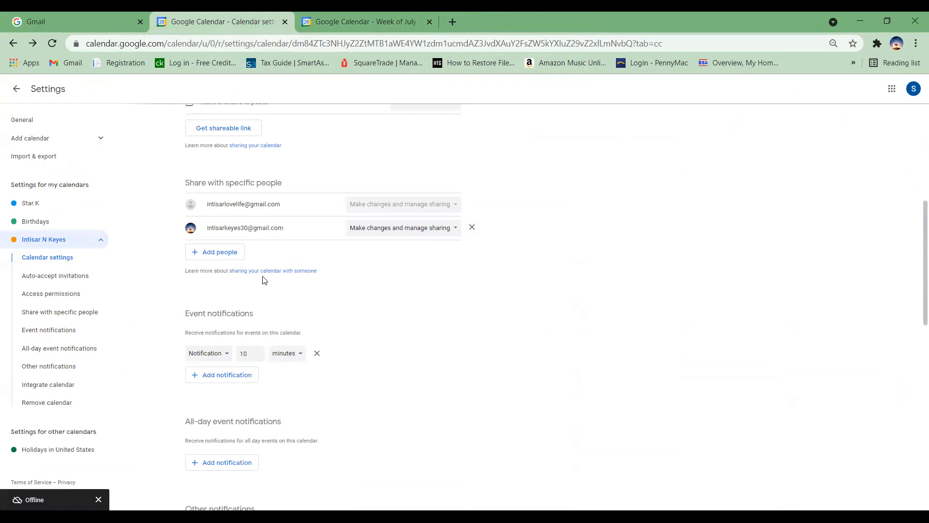
pyautogui.click(233, 128)
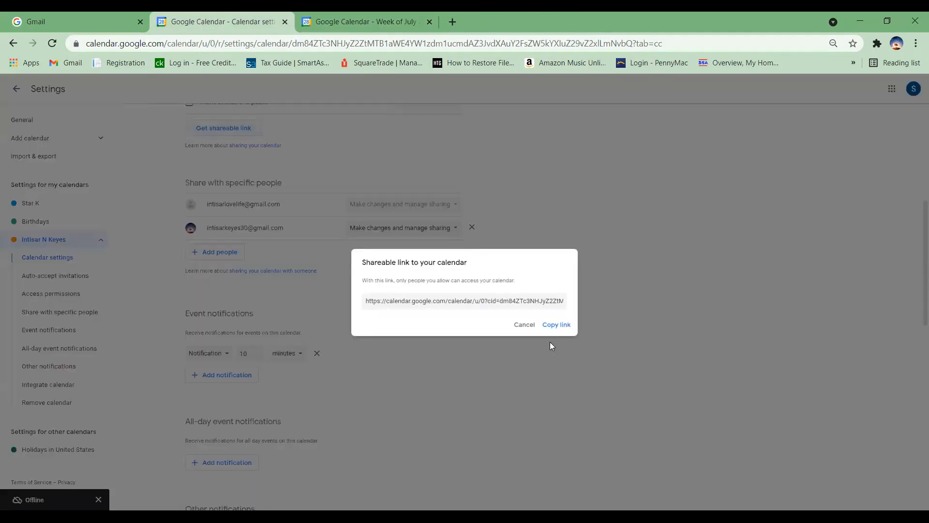
pyautogui.click(565, 324)
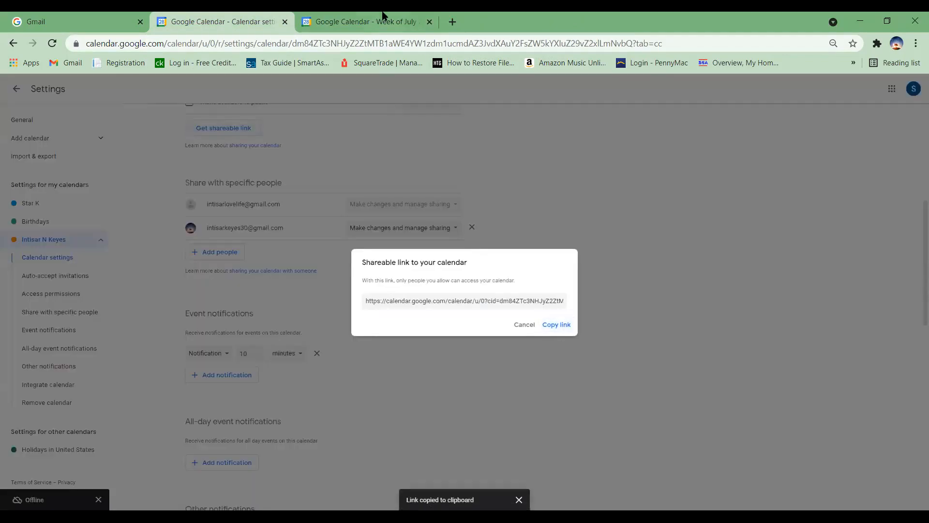
# Close the old week view, open the copied link in a new tab, and add the shared calendar to the invited account.
pyautogui.click(430, 22)
pyautogui.click(387, 43)
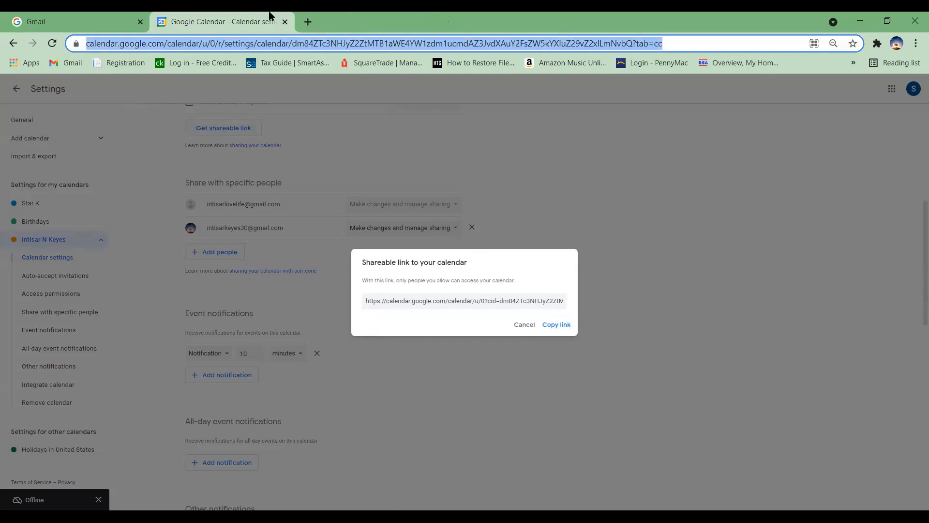
pyautogui.click(312, 23)
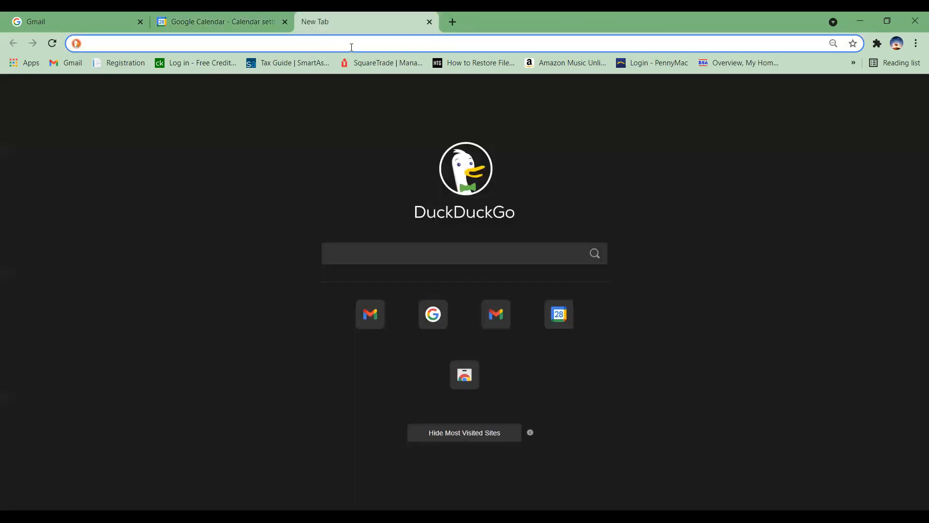
pyautogui.hotkey('ctrl', 'v')
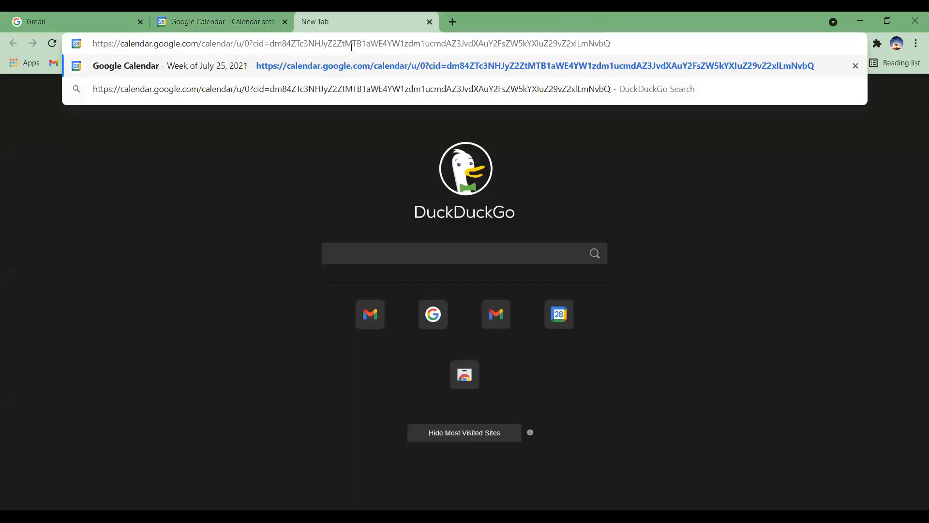
pyautogui.press('Return')
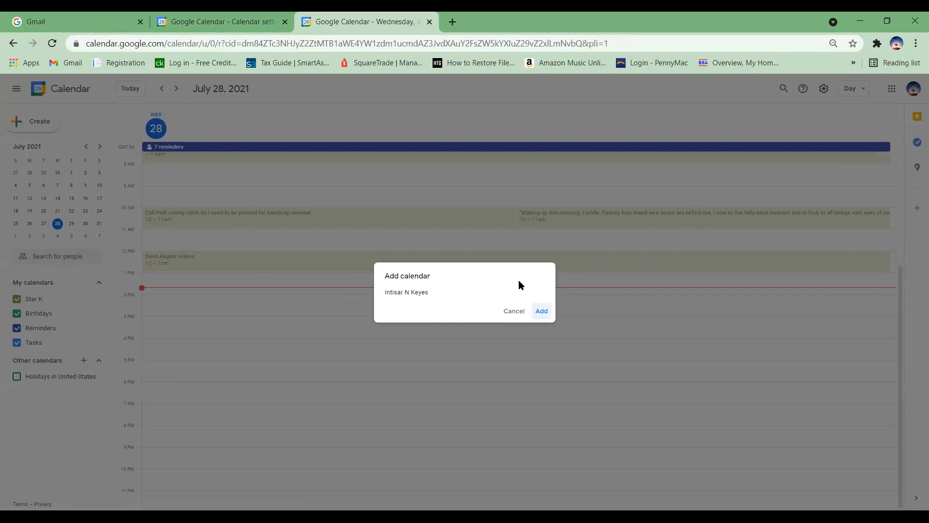
pyautogui.click(545, 311)
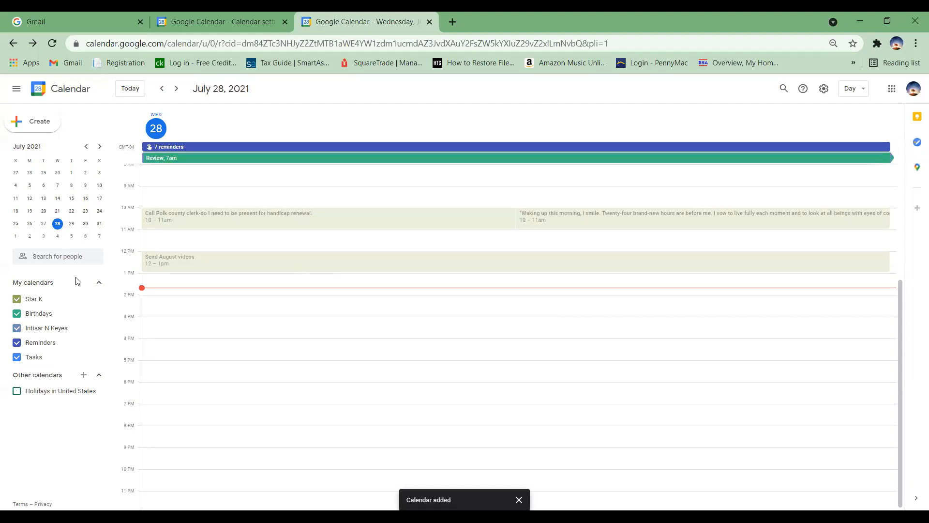
# Hide and show the Reminders calendar and the newly added shared calendar to compare which events belong to each.
pyautogui.click(50, 343)
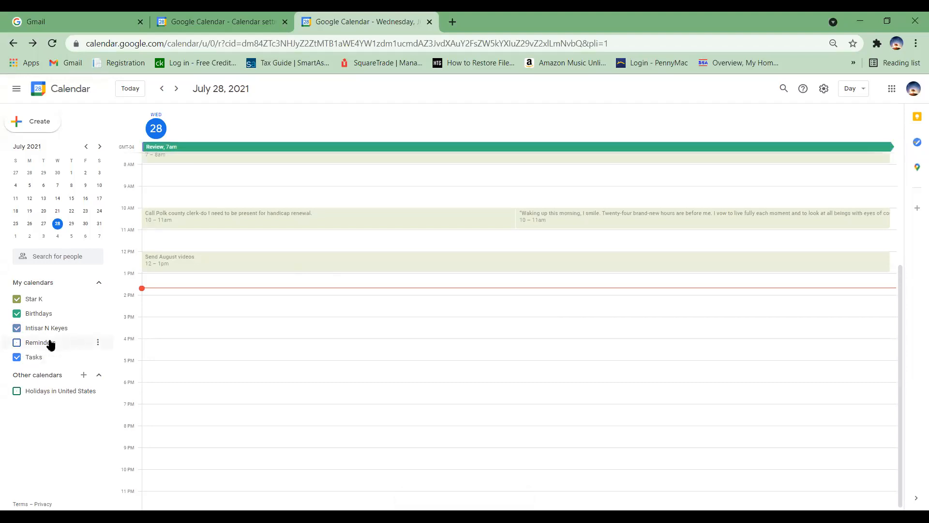
pyautogui.click(34, 345)
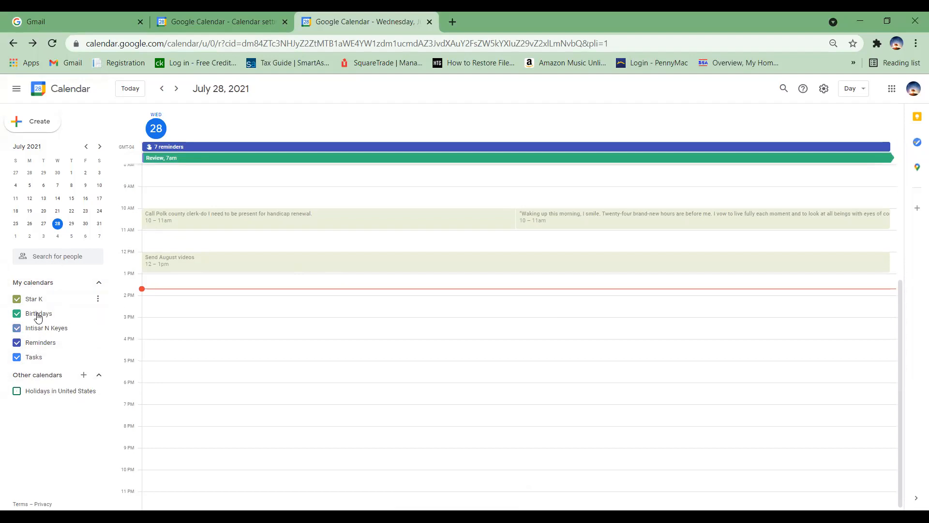
pyautogui.click(56, 329)
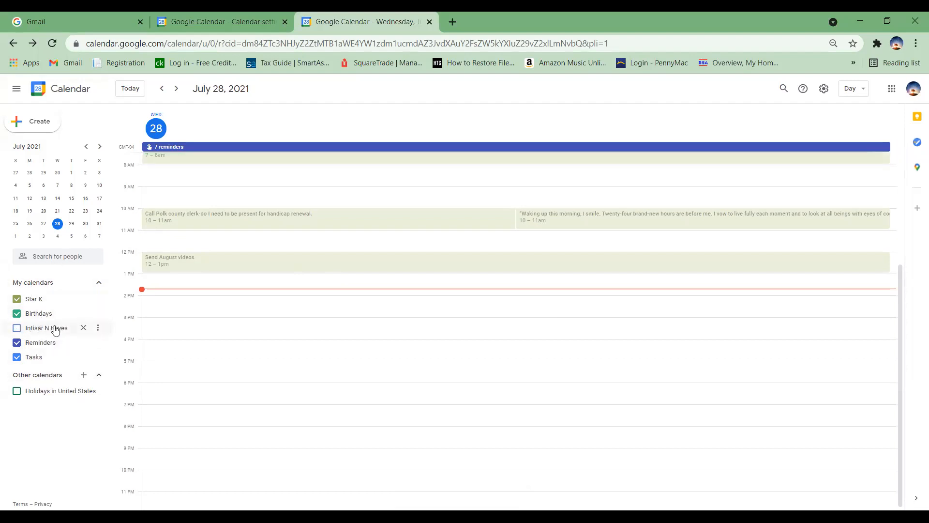
pyautogui.click(55, 329)
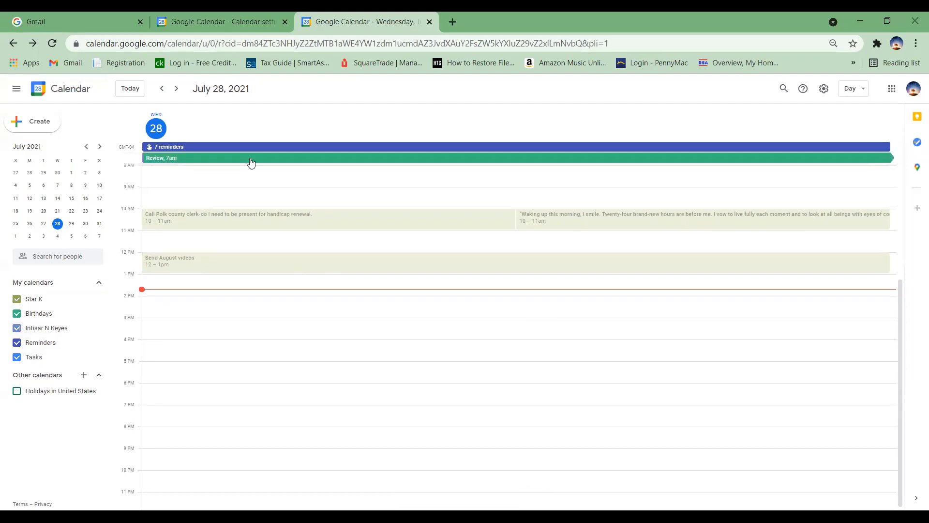
pyautogui.click(209, 153)
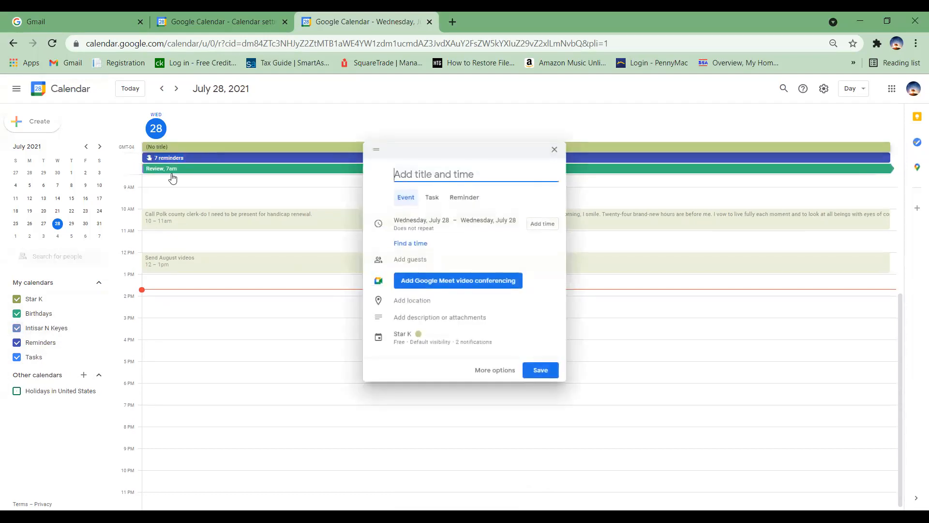
pyautogui.moveTo(171, 164)
pyautogui.press('Escape')
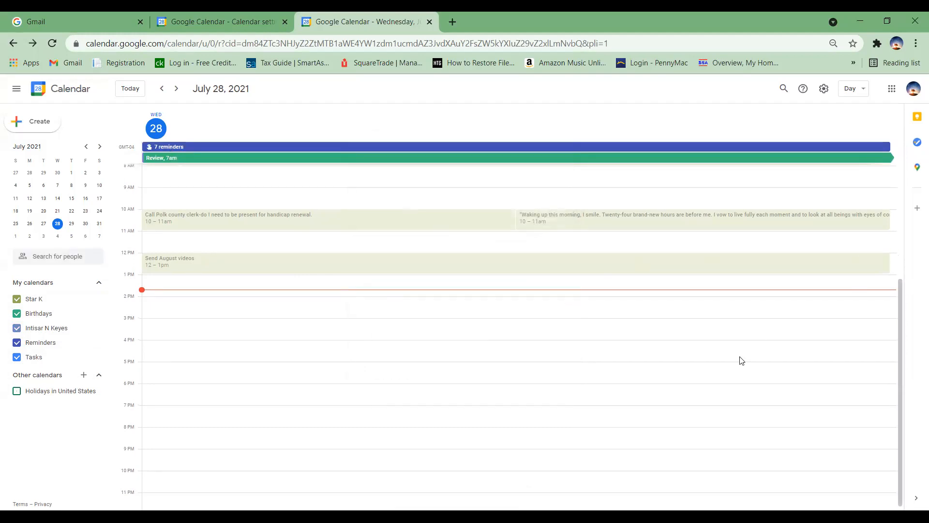
# Toggle the Reminders calendar off and back on, and hide the shared calendar's events from the day view.
pyautogui.scroll(4, 741, 360)
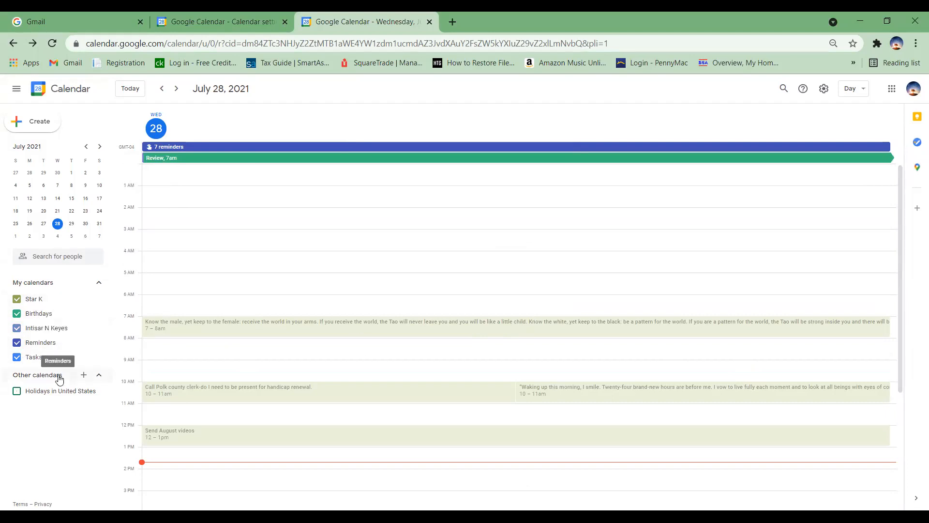
pyautogui.click(27, 345)
pyautogui.click(27, 344)
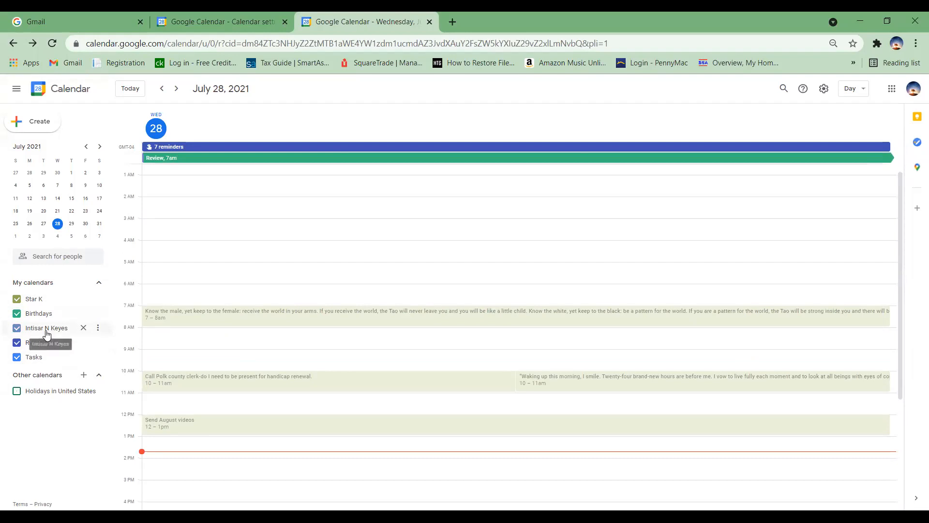
pyautogui.click(46, 328)
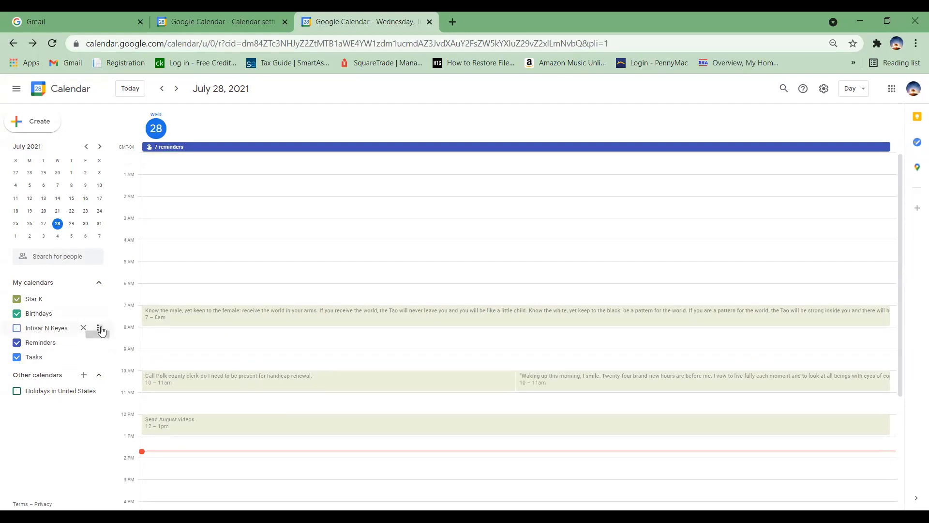
# Open the shared calendar's settings and review its access permissions and the people it is shared with.
pyautogui.click(98, 327)
pyautogui.click(118, 370)
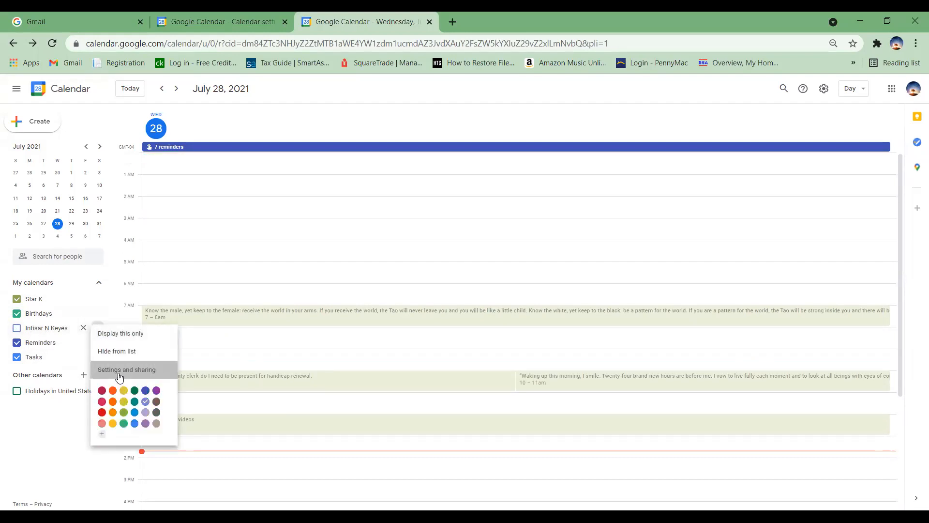
pyautogui.scroll(-4, 409, 270)
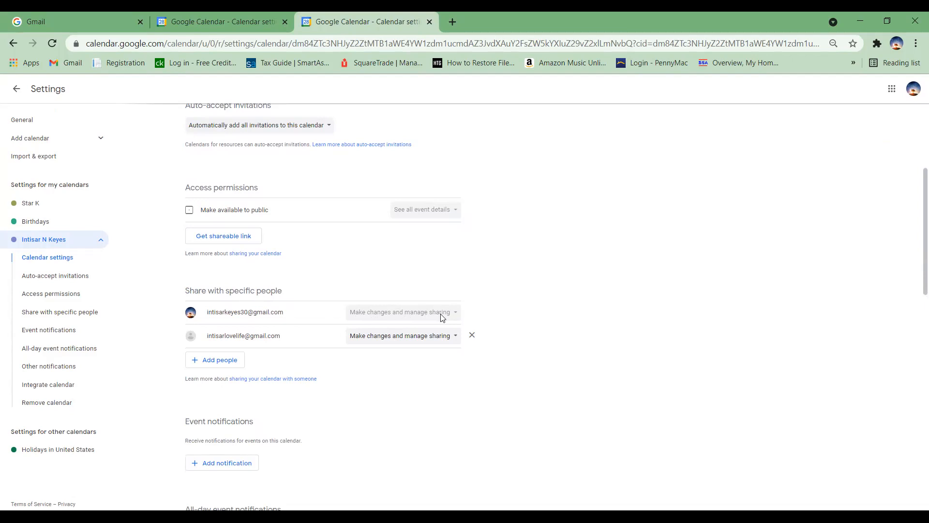
# Switch to the older calendar settings page, reload it, and sign out of the invited account.
pyautogui.click(220, 19)
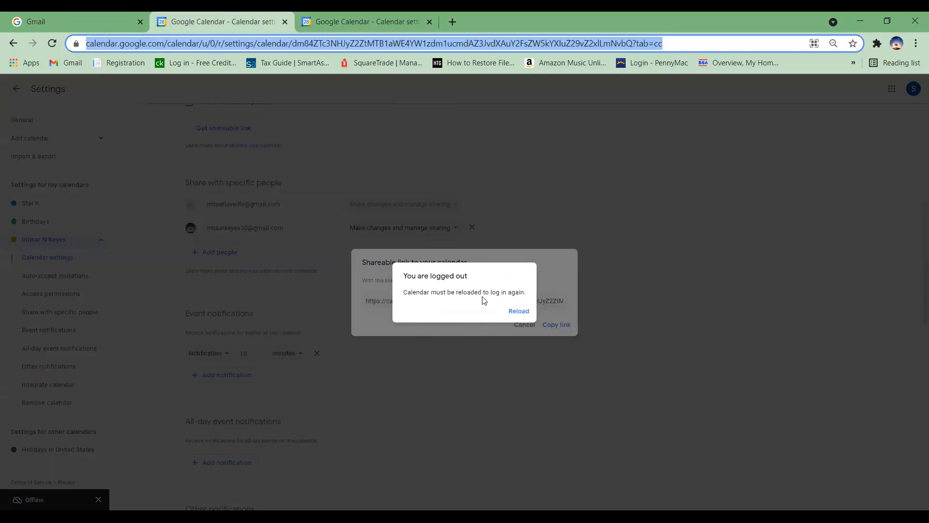
pyautogui.click(521, 312)
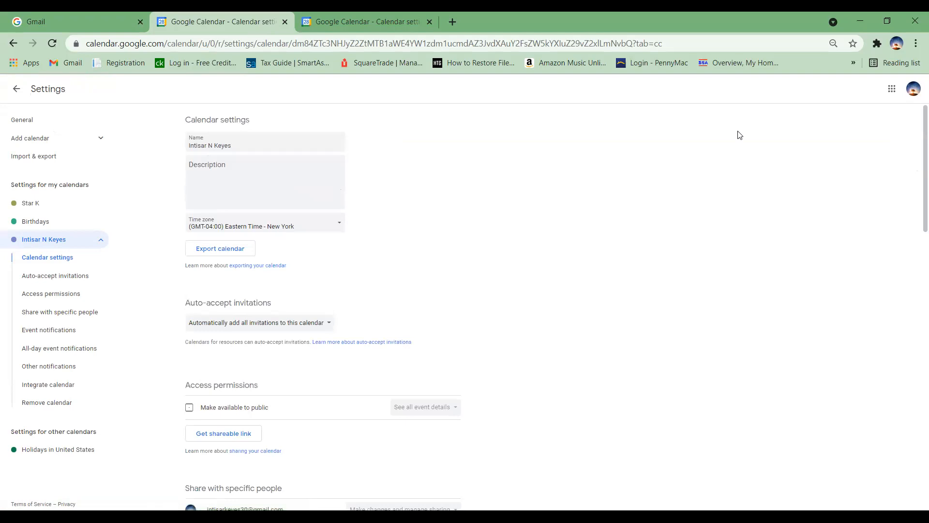
pyautogui.click(914, 96)
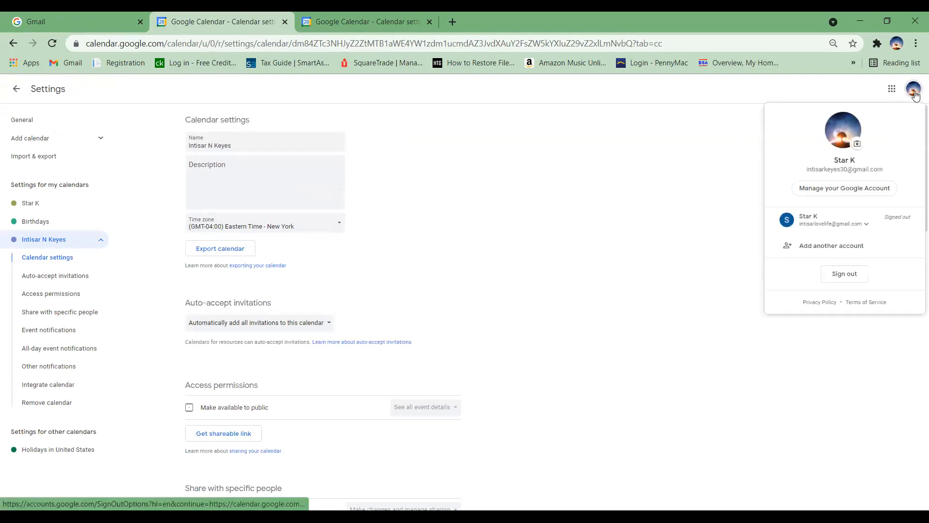
pyautogui.click(846, 277)
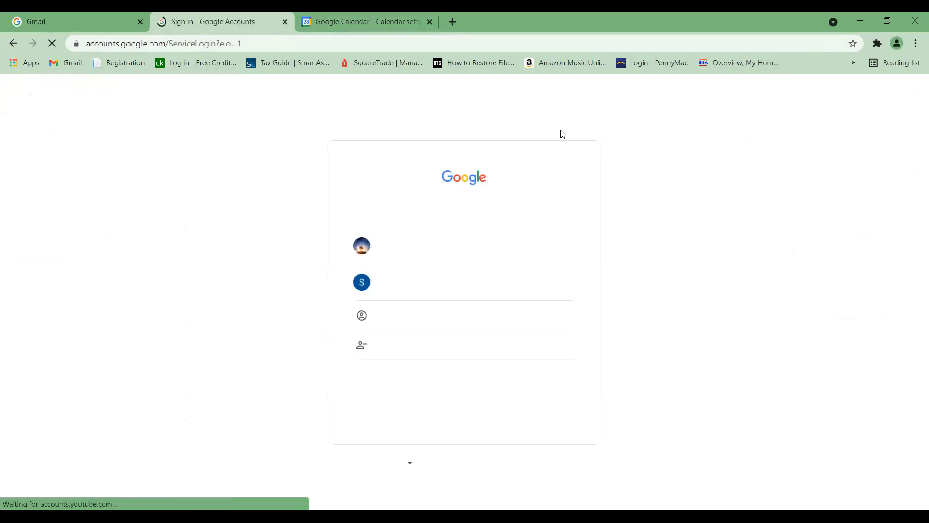
# Choose the account that originally shared the calendar, enter its account password, check the entry, and sign in.
pyautogui.click(429, 287)
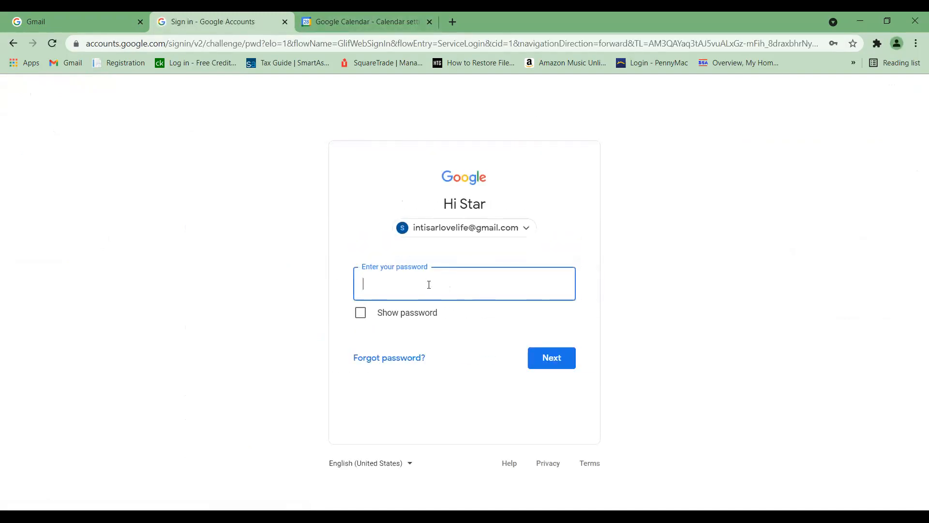
pyautogui.write('••••')
pyautogui.write('•••••••')
pyautogui.click(372, 315)
pyautogui.click(372, 314)
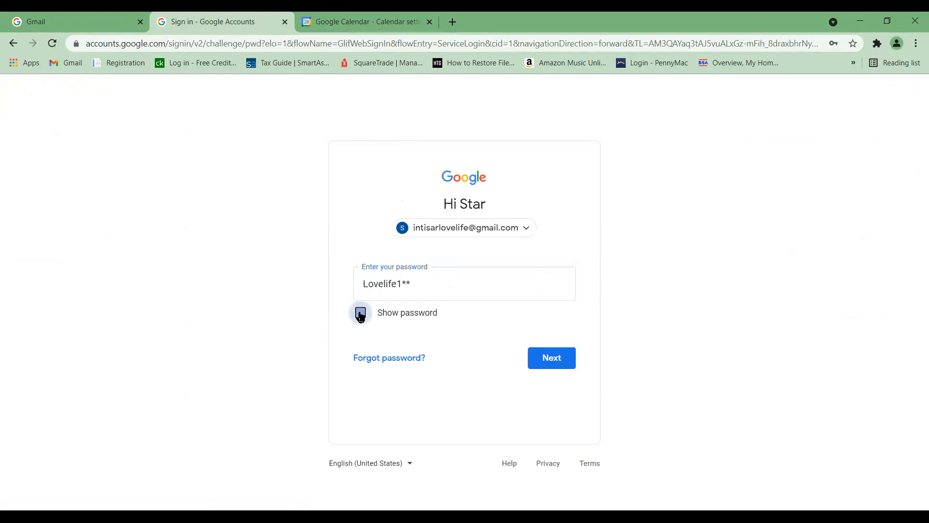
pyautogui.click(560, 358)
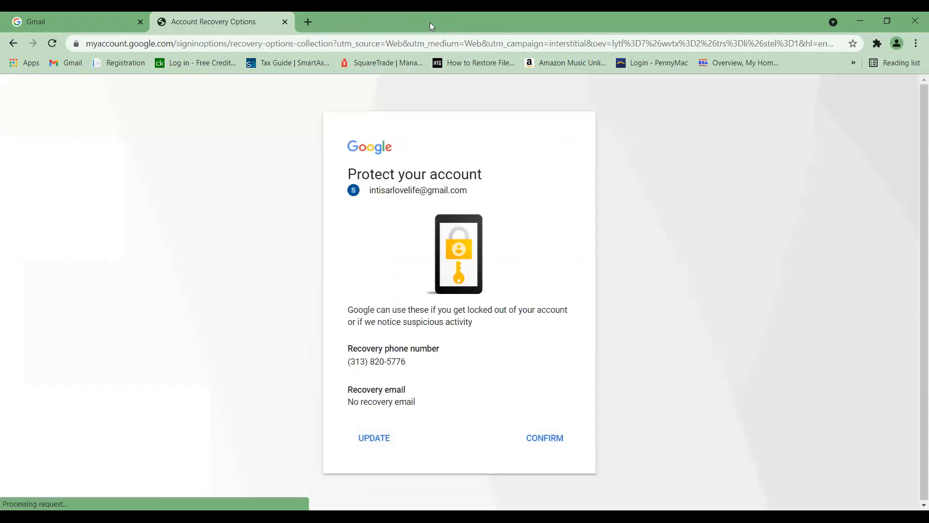
# Confirm the account's recovery details and open Google Calendar from the account page.
pyautogui.click(430, 22)
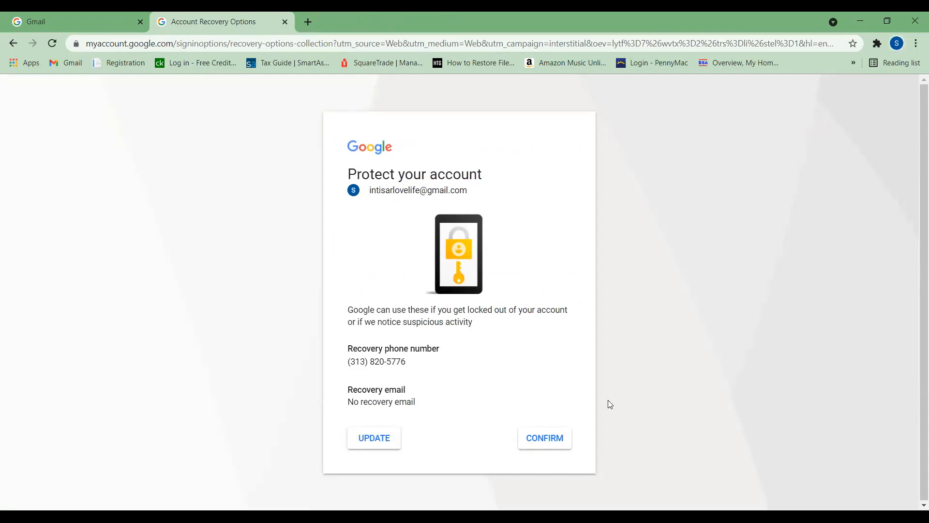
pyautogui.click(530, 441)
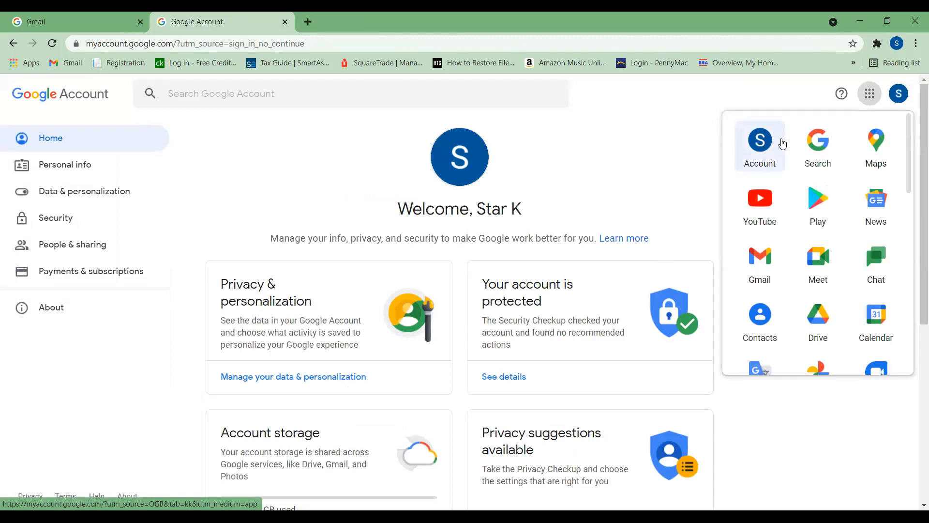
pyautogui.click(853, 318)
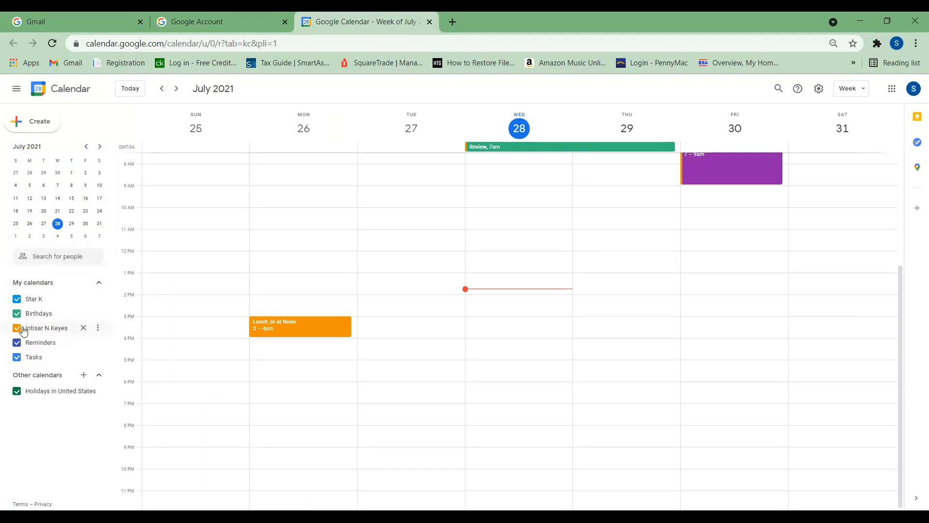
# Remove the shared calendar from this account's calendars and open the form for creating a new calendar.
pyautogui.click(83, 329)
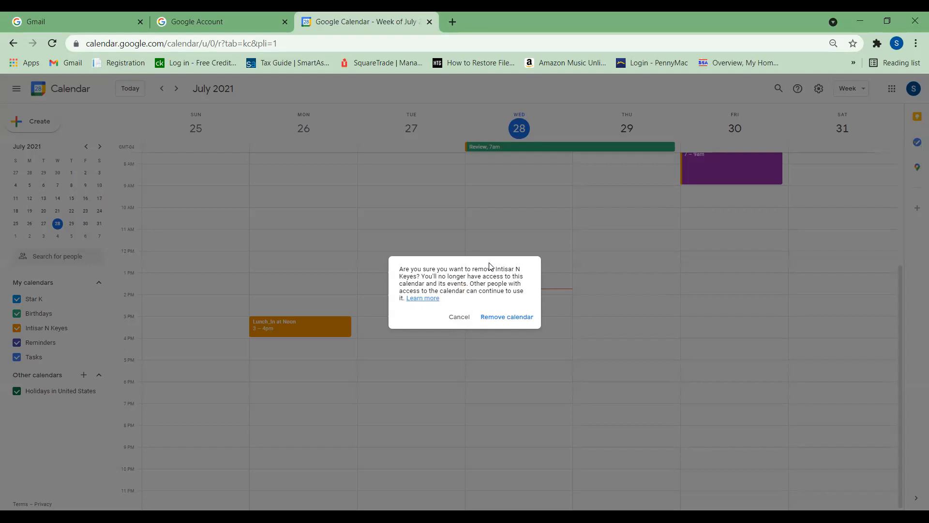
pyautogui.click(500, 317)
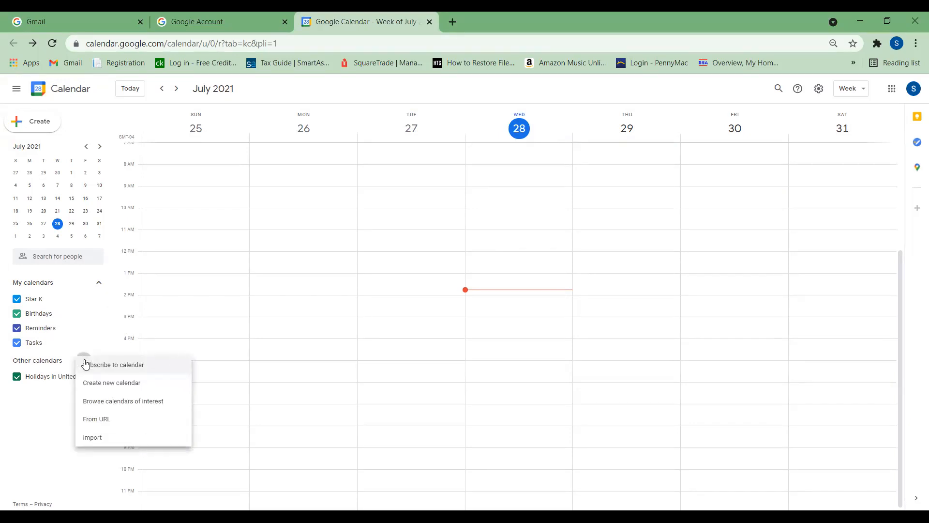
pyautogui.click(122, 383)
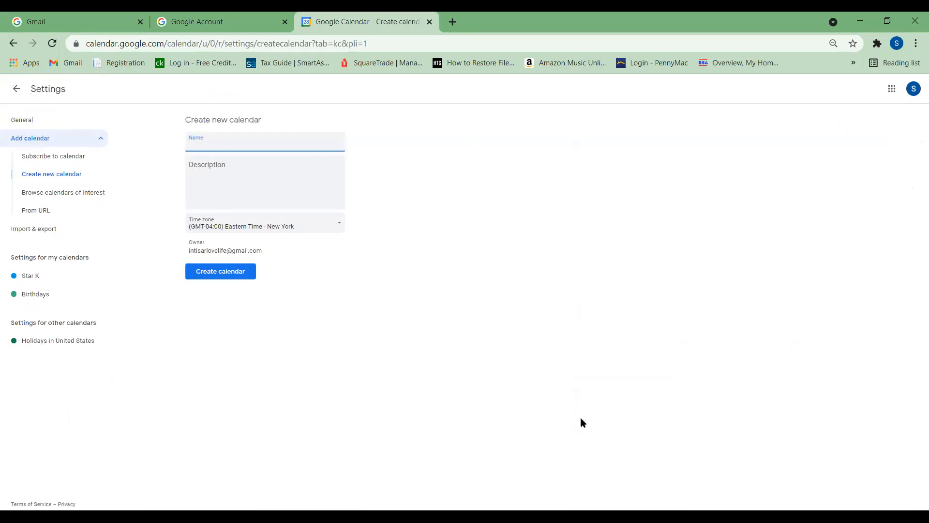
pyautogui.write('Meetings')
pyautogui.press('BackSpace')
pyautogui.press('BackSpace')
pyautogui.press('BackSpace')
pyautogui.press('BackSpace')
pyautogui.press('BackSpace')
pyautogui.press('BackSpace')
pyautogui.press('BackSpace')
pyautogui.press('BackSpace')
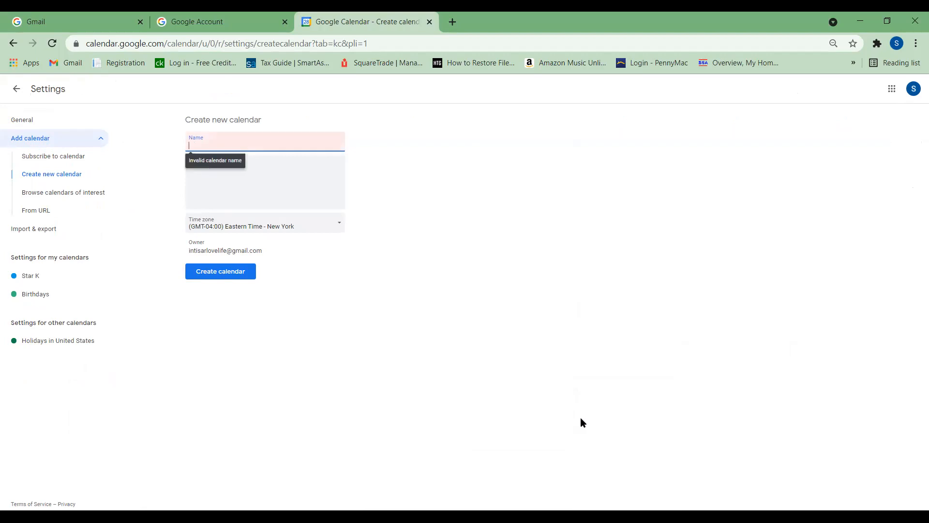
# Name the new calendar School, check its time zone options and owner, and create it.
pyautogui.write('Sch')
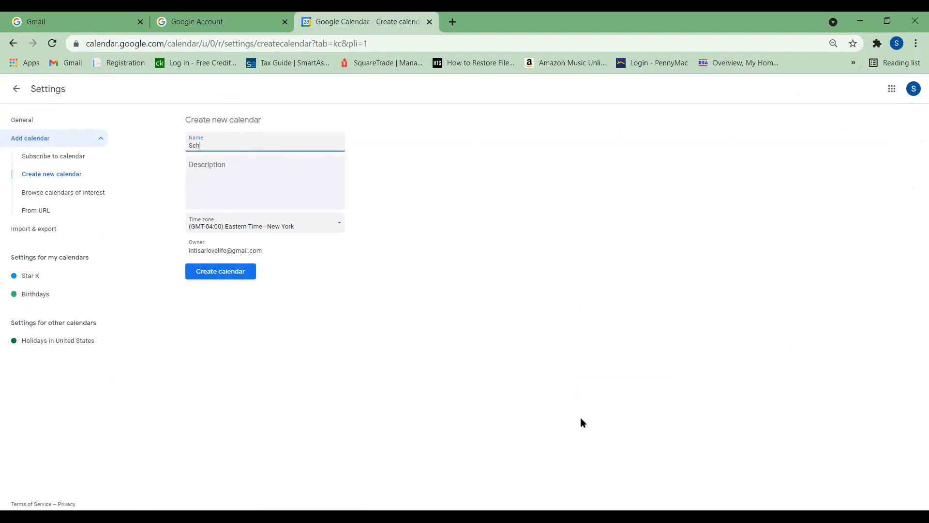
pyautogui.write('ool')
pyautogui.click(229, 196)
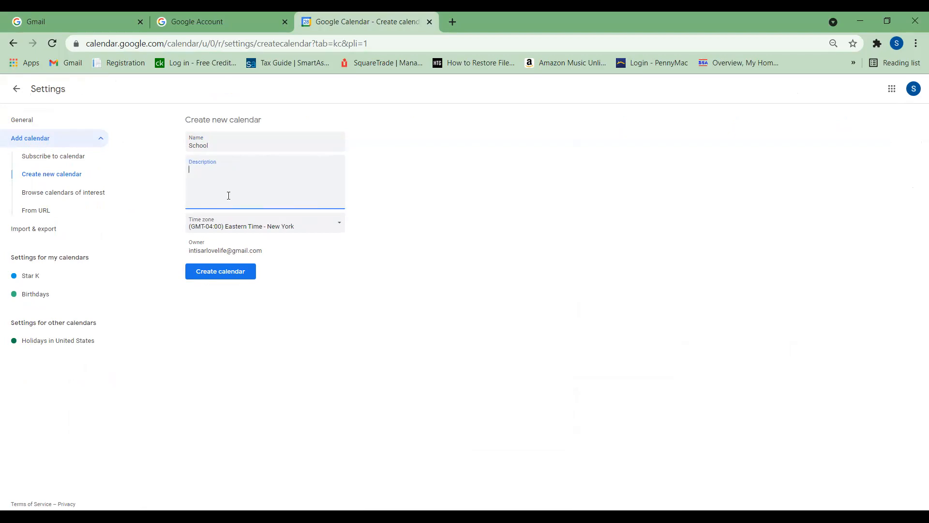
pyautogui.click(340, 232)
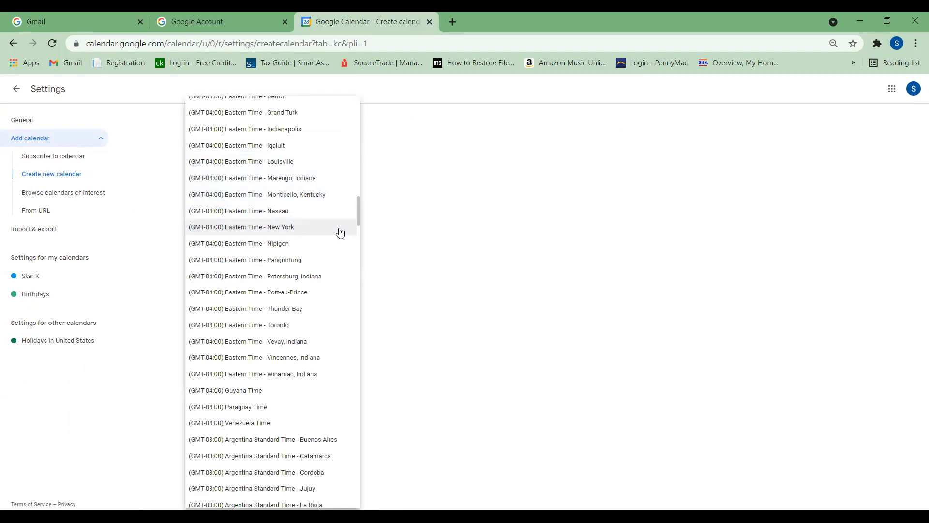
pyautogui.click(523, 263)
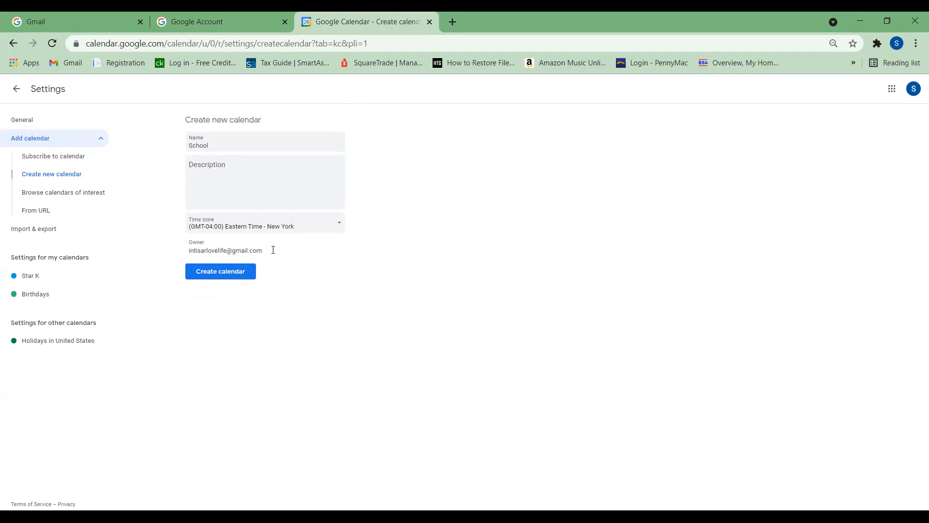
pyautogui.moveTo(273, 250); pyautogui.dragTo(148, 250)
pyautogui.click(221, 273)
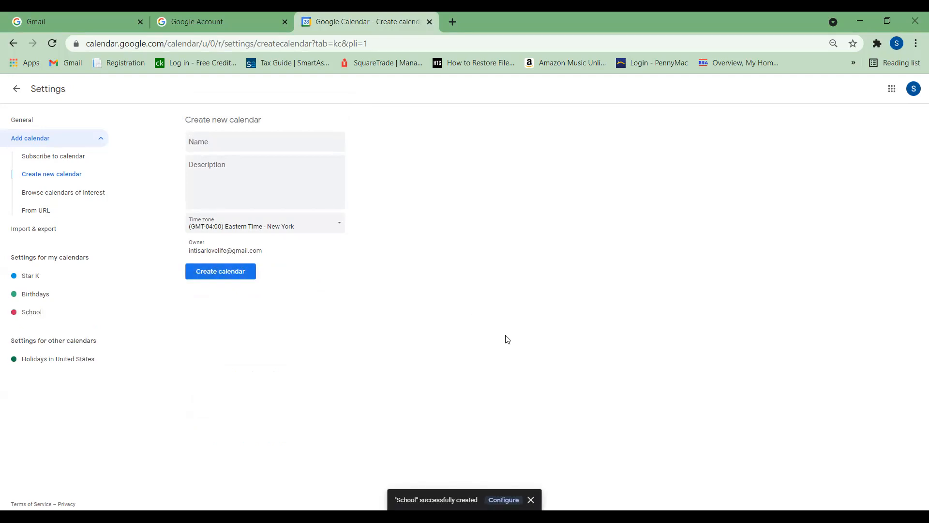
# Open the School calendar's settings and review its notification, invitation, sharing and general options.
pyautogui.click(30, 319)
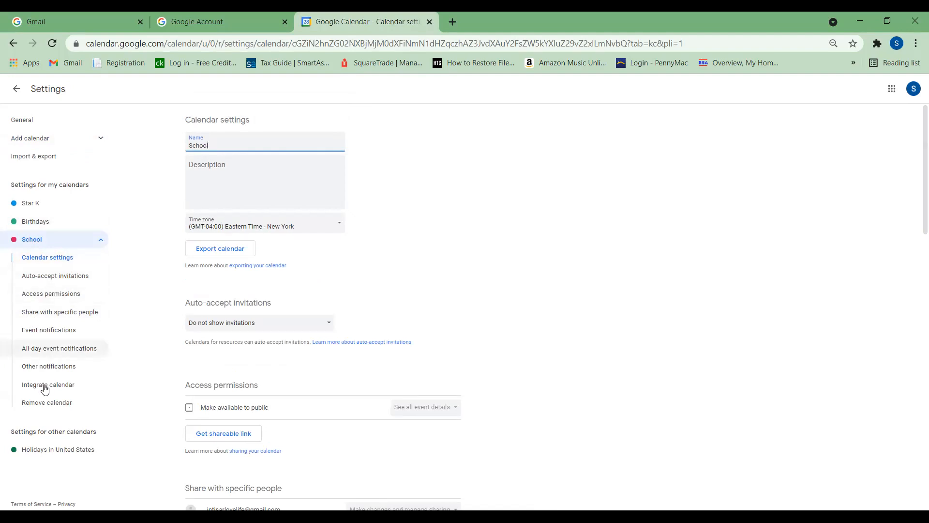
pyautogui.click(57, 334)
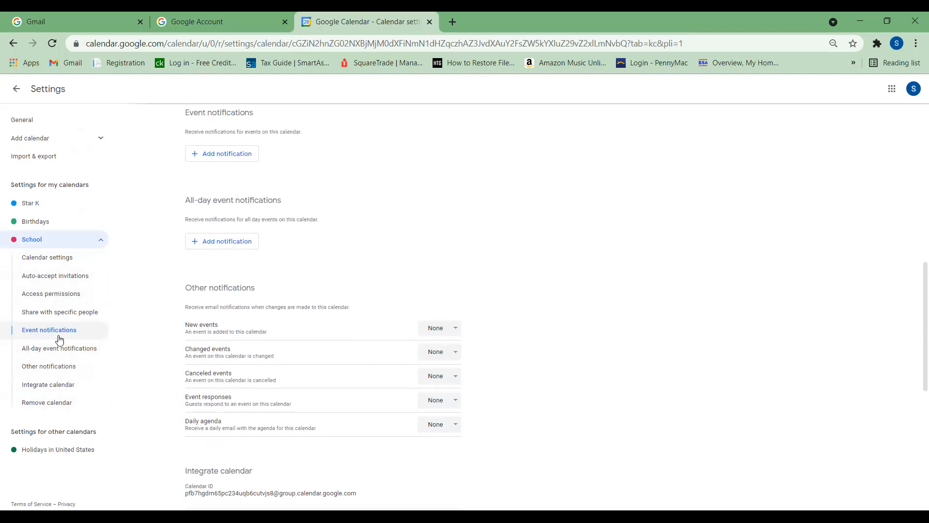
pyautogui.click(458, 356)
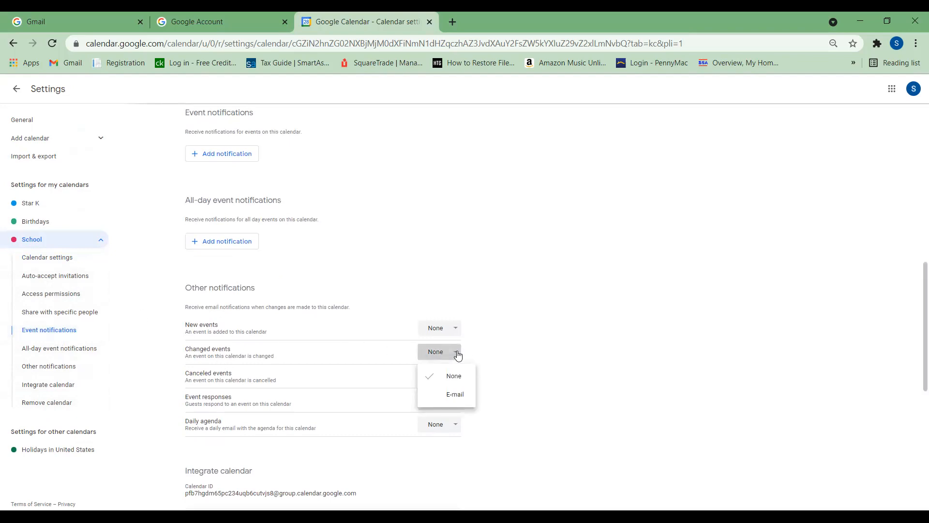
pyautogui.click(17, 372)
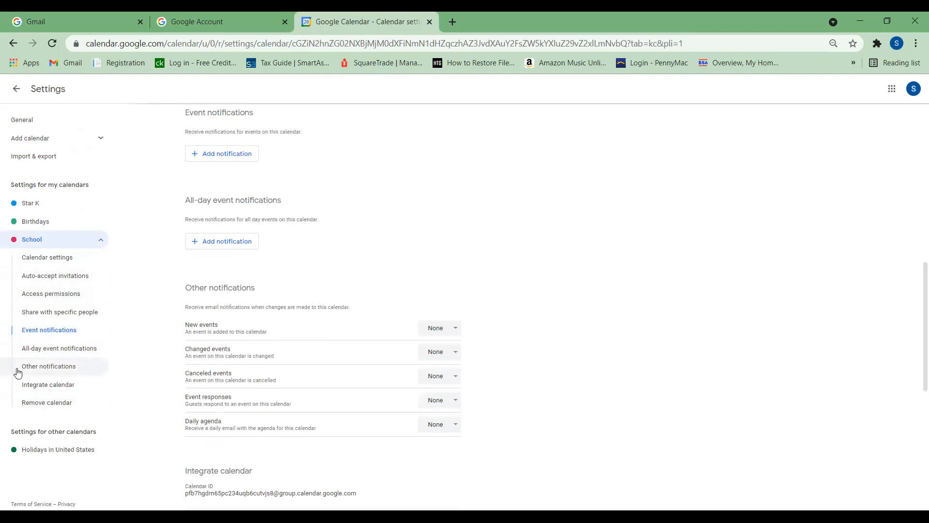
pyautogui.click(61, 280)
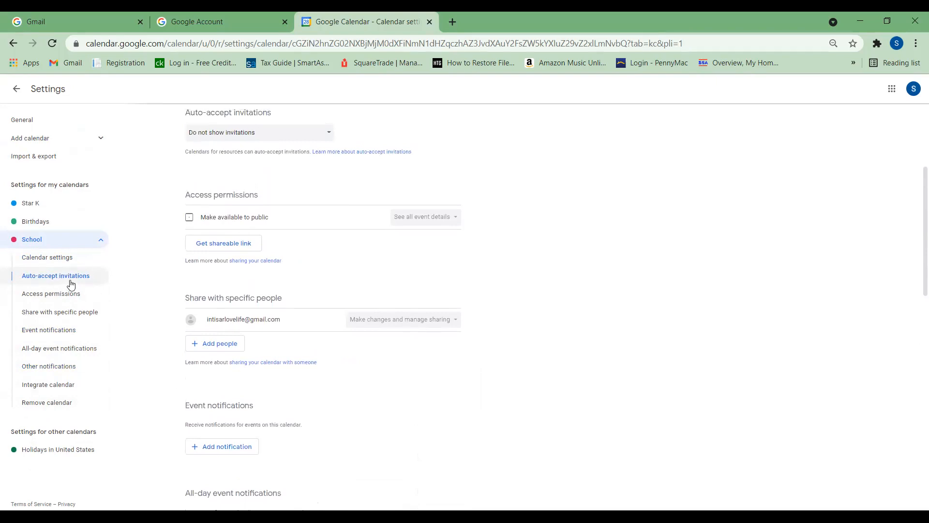
pyautogui.click(45, 260)
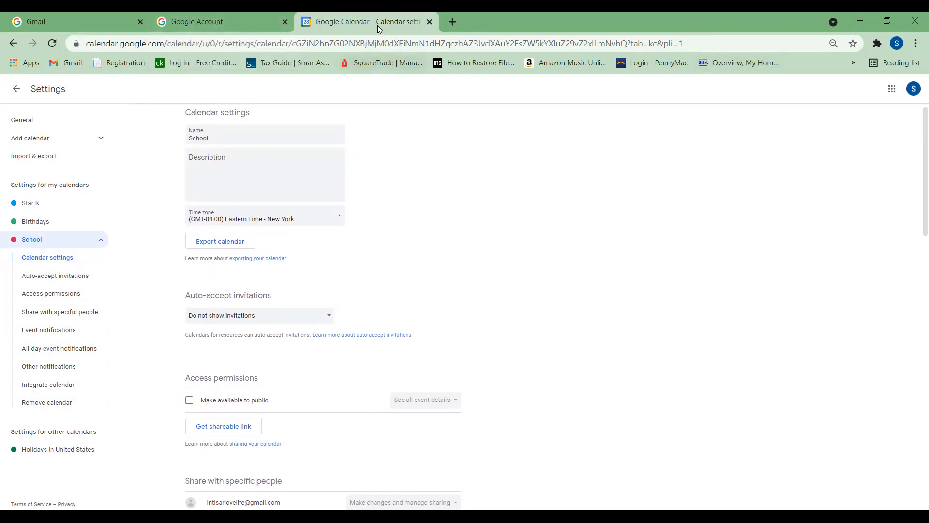
# Return to the Google Calendar week view and go to the week of August 1–7, 2021.
pyautogui.click(892, 89)
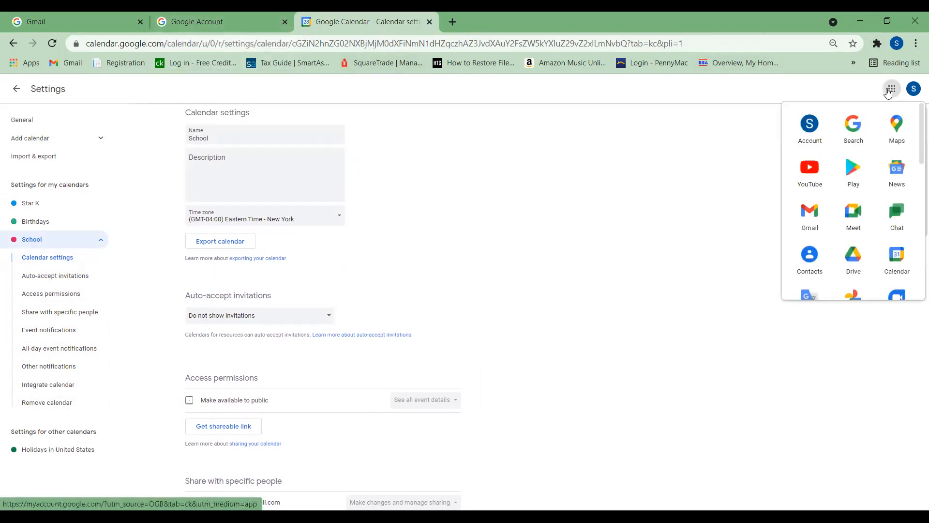
pyautogui.click(903, 261)
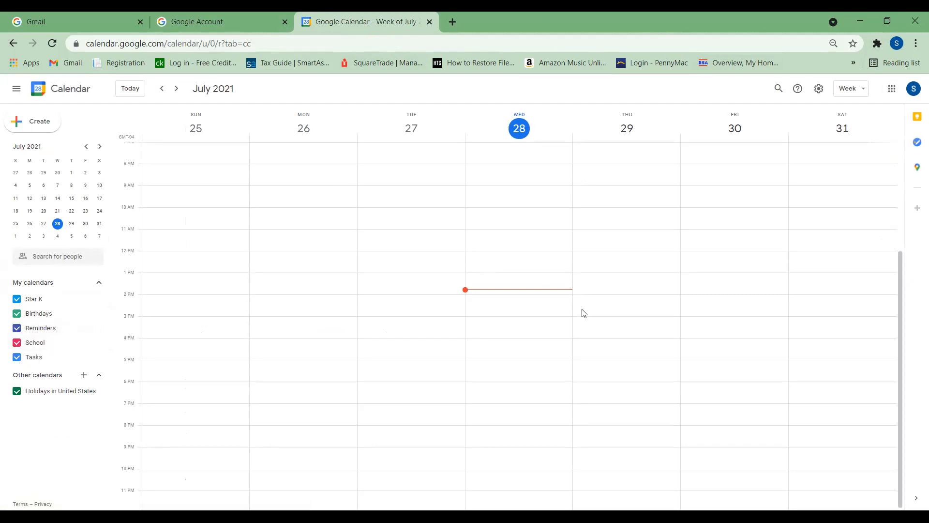
pyautogui.click(176, 90)
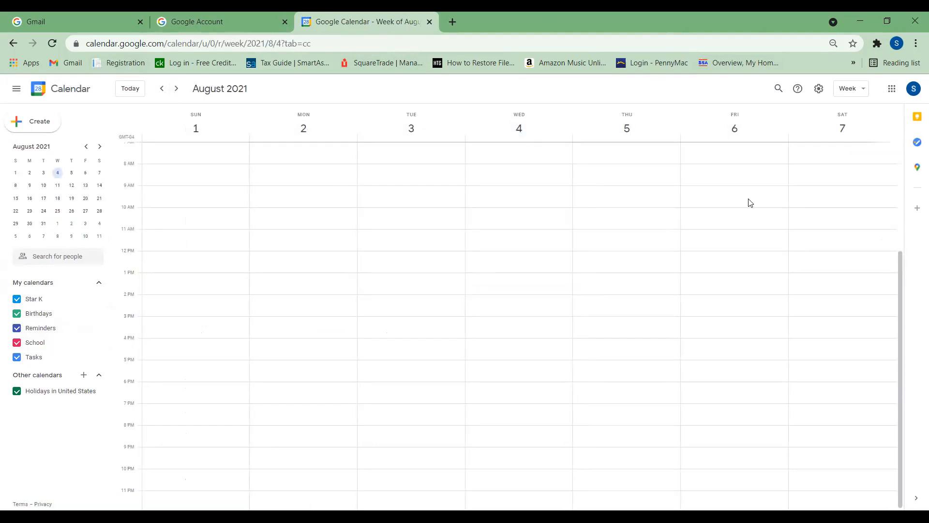
# Start a new event titled Math Exam Group Study on Friday, August 6, from 8:00am to 9:00am.
pyautogui.click(747, 167)
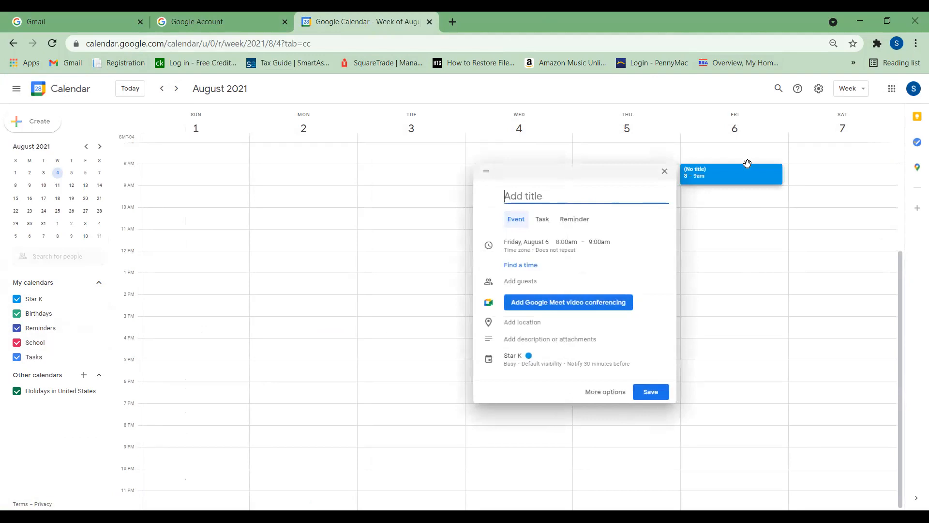
pyautogui.write('Math Exam')
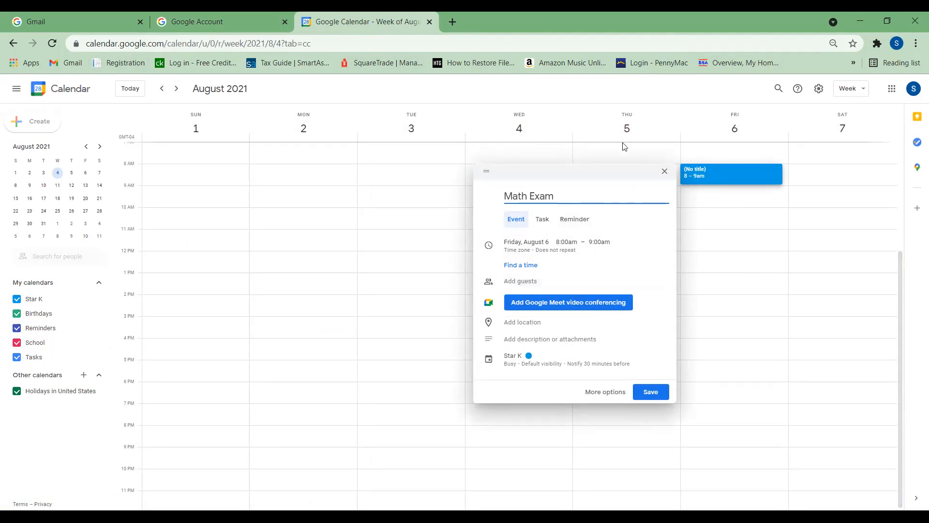
pyautogui.write('Group Study')
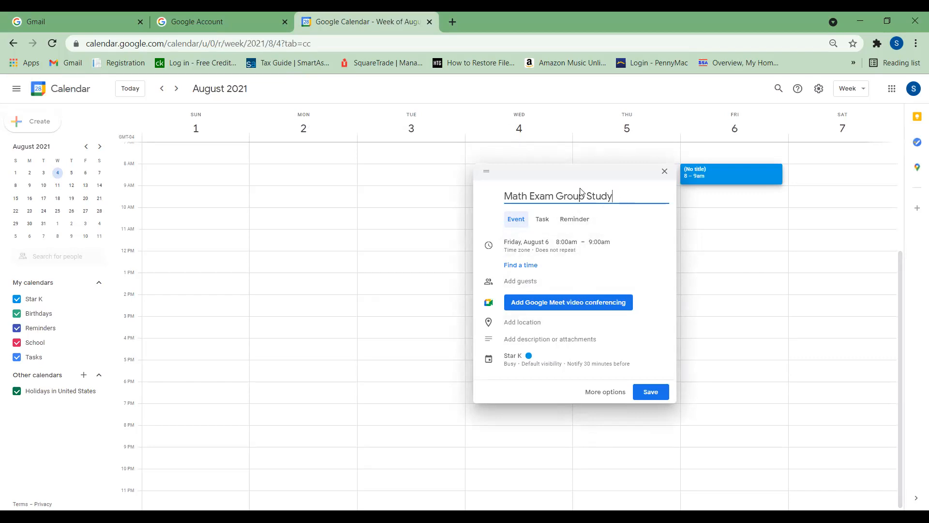
pyautogui.click(518, 280)
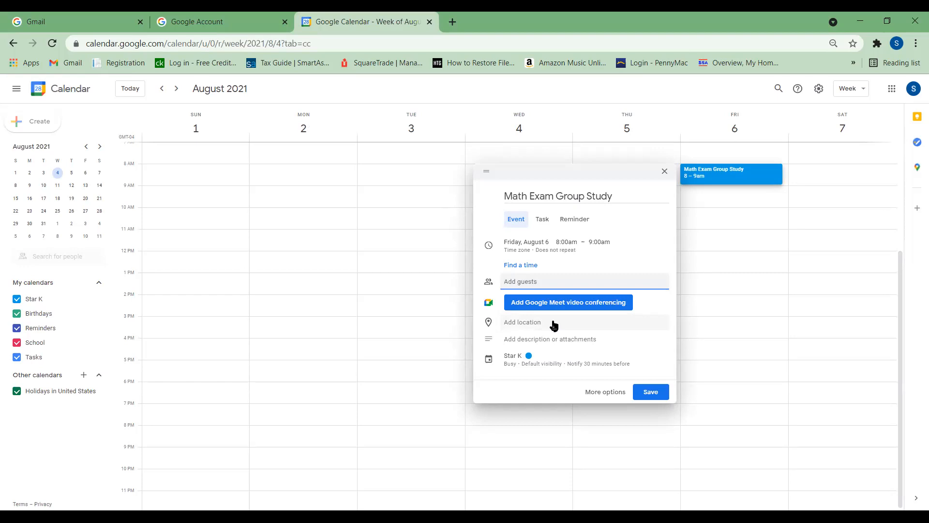
# Assign the Math Exam Group Study event to the School calendar and set its color to blue.
pyautogui.click(521, 362)
pyautogui.click(521, 370)
pyautogui.click(519, 379)
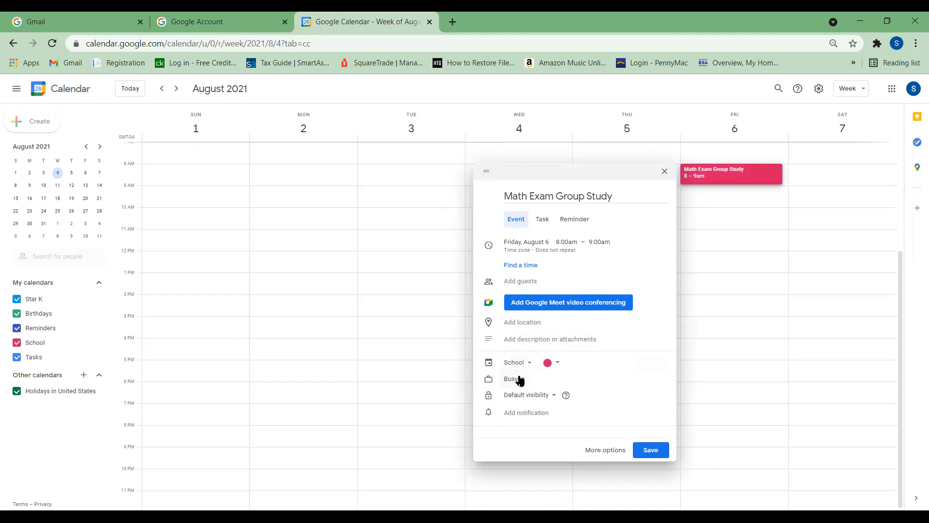
pyautogui.click(559, 363)
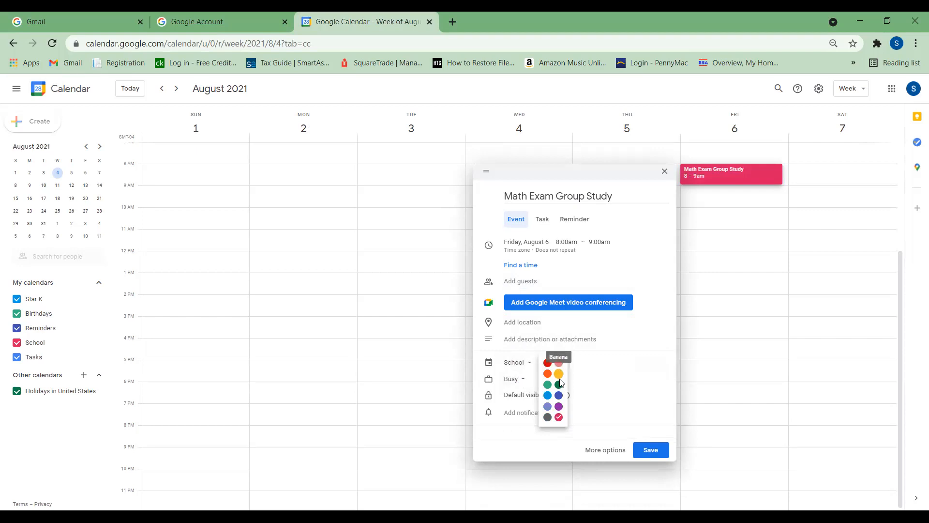
pyautogui.click(558, 374)
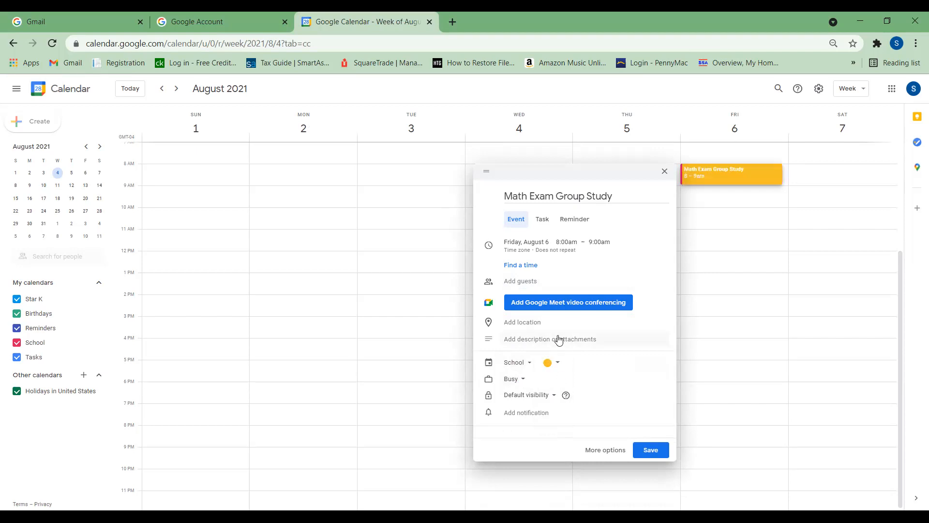
pyautogui.click(552, 363)
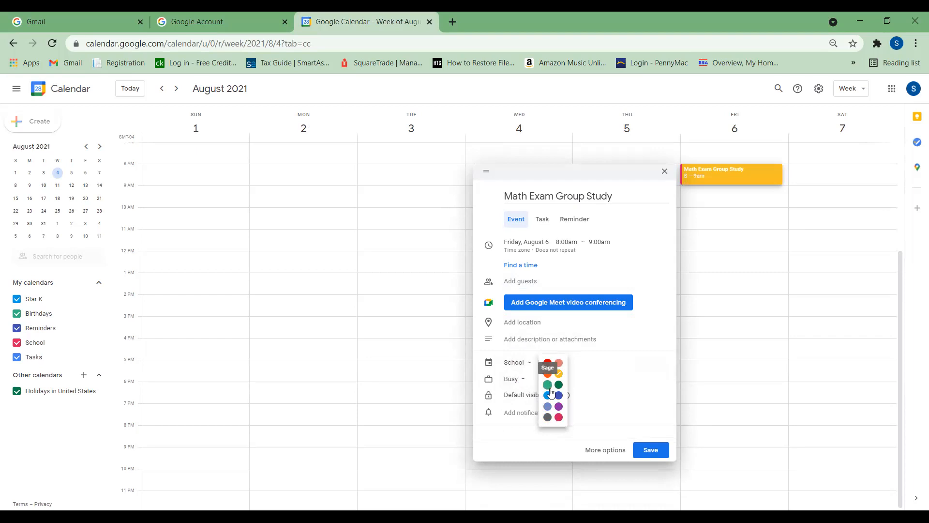
pyautogui.click(548, 395)
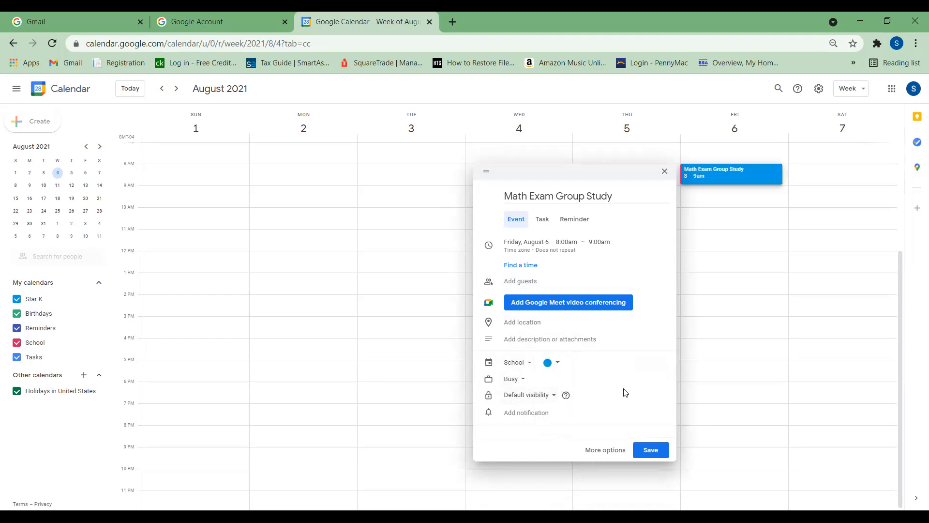
# Review the event's availability and visibility options, add a notification 10 minutes before, and save the event.
pyautogui.click(518, 384)
pyautogui.click(577, 386)
pyautogui.click(557, 397)
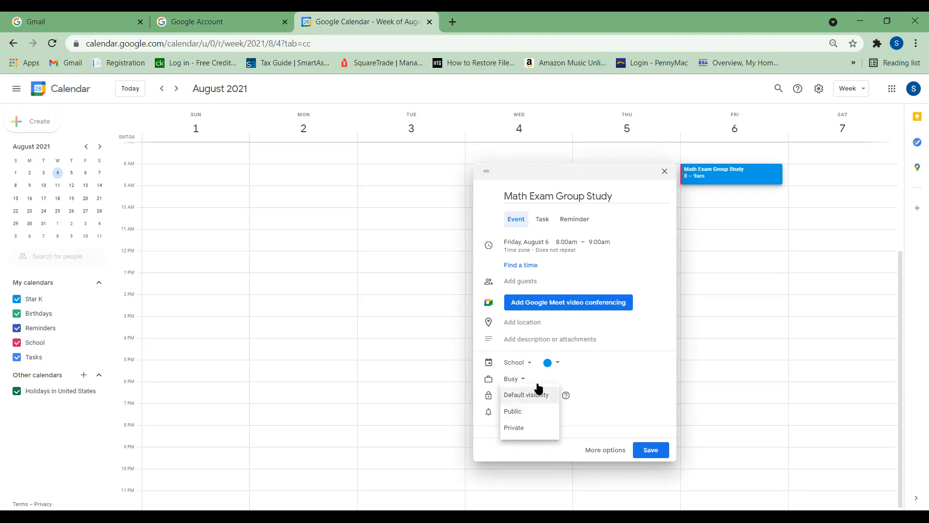
pyautogui.click(603, 423)
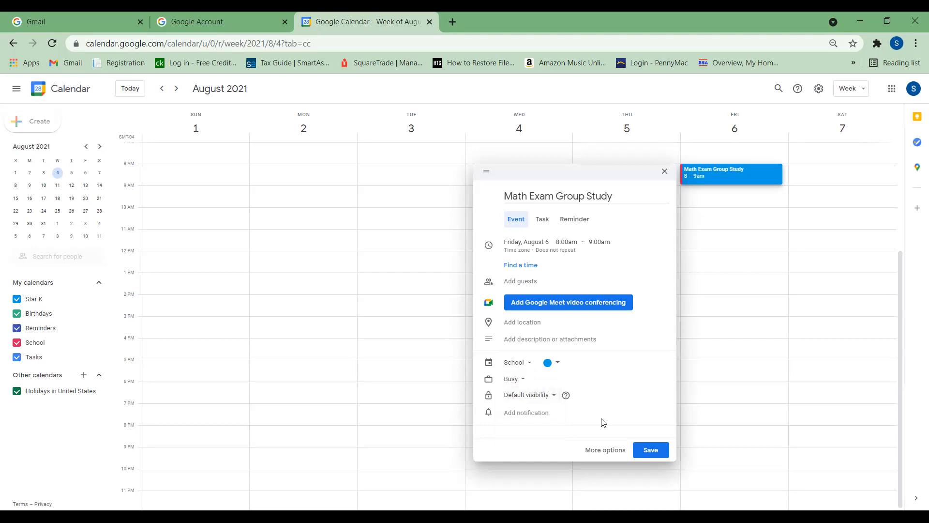
pyautogui.click(523, 423)
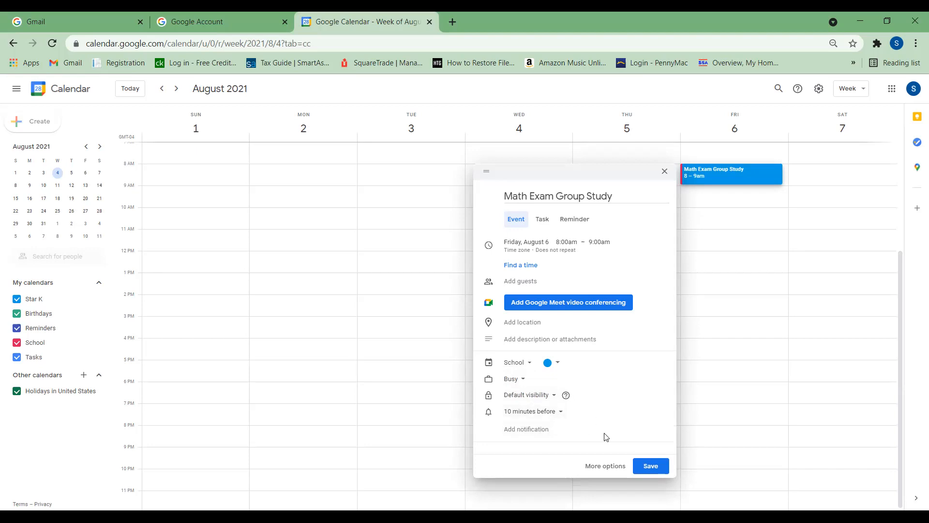
pyautogui.click(645, 461)
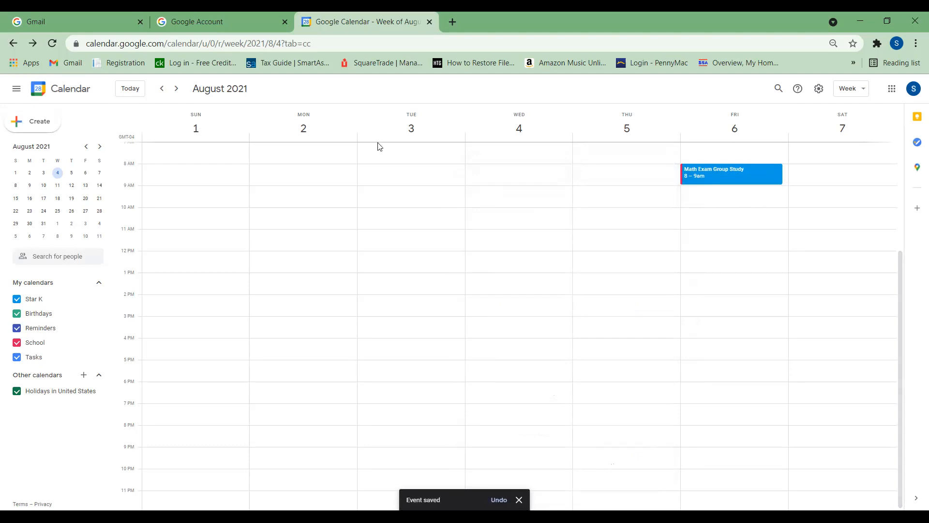
# Open the School calendar's settings and copy its shareable link.
pyautogui.click(221, 22)
pyautogui.click(373, 15)
pyautogui.click(98, 344)
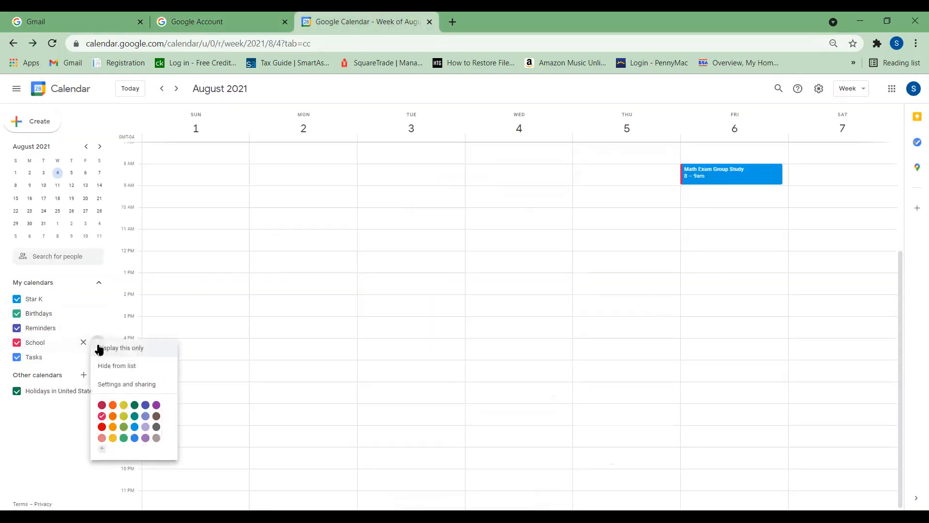
pyautogui.click(131, 385)
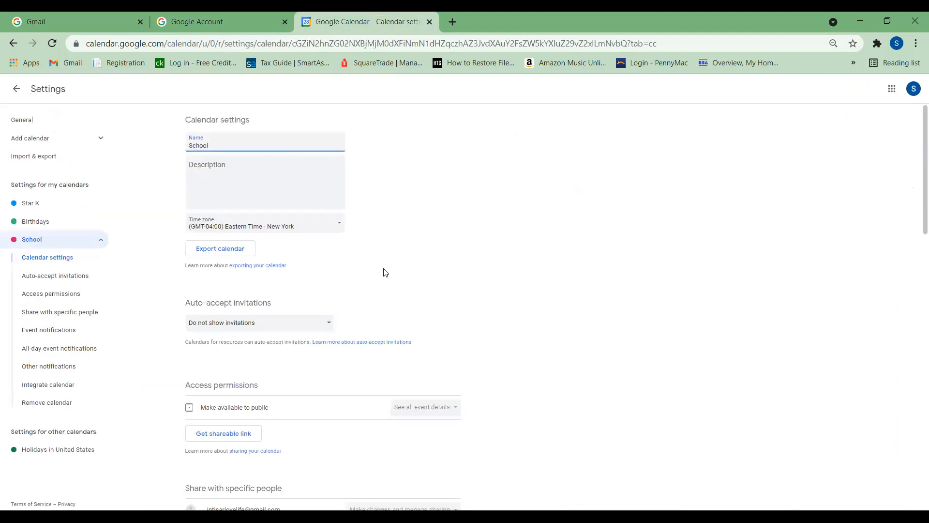
pyautogui.scroll(-4, 386, 272)
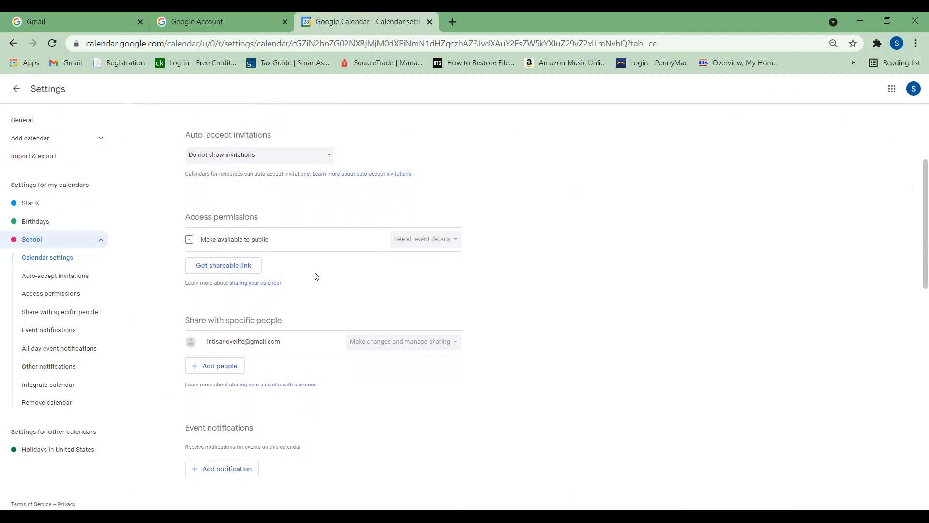
pyautogui.click(237, 270)
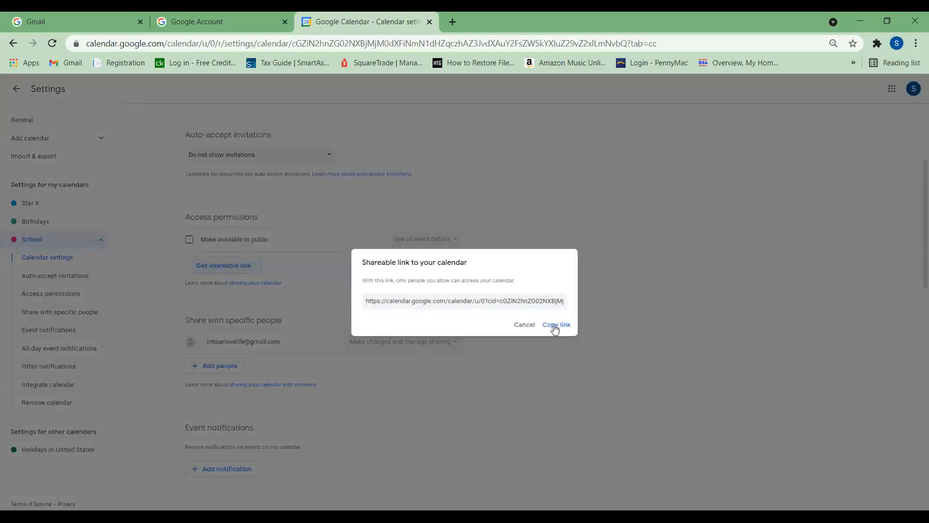
pyautogui.click(555, 325)
# Open the copied calendar link in a new browser tab and view the Math Exam Group Study event's details on August 6.
pyautogui.click(453, 20)
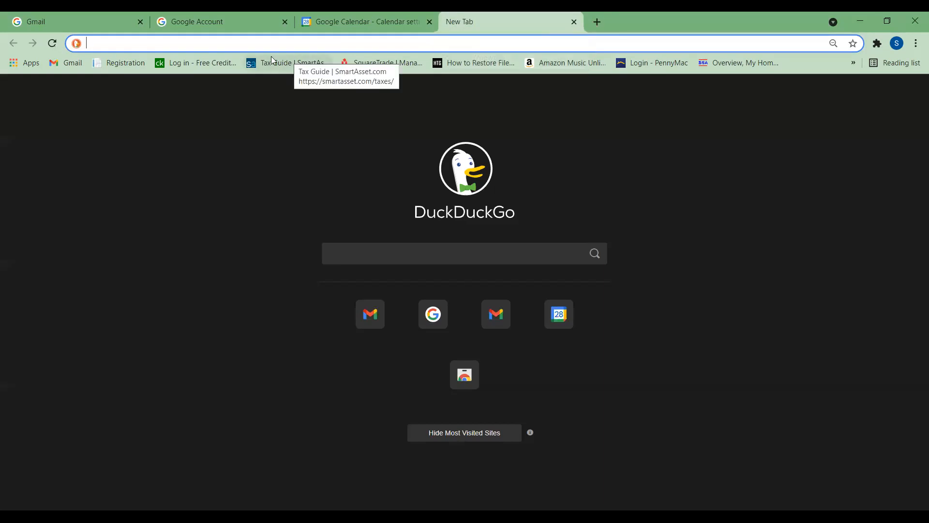
pyautogui.hotkey('ctrl', 'v')
pyautogui.press('Return')
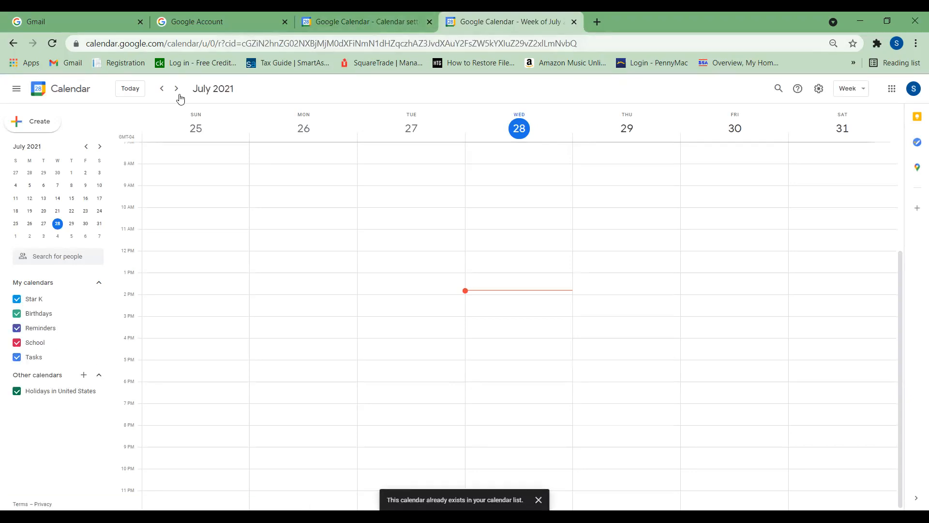
pyautogui.click(177, 89)
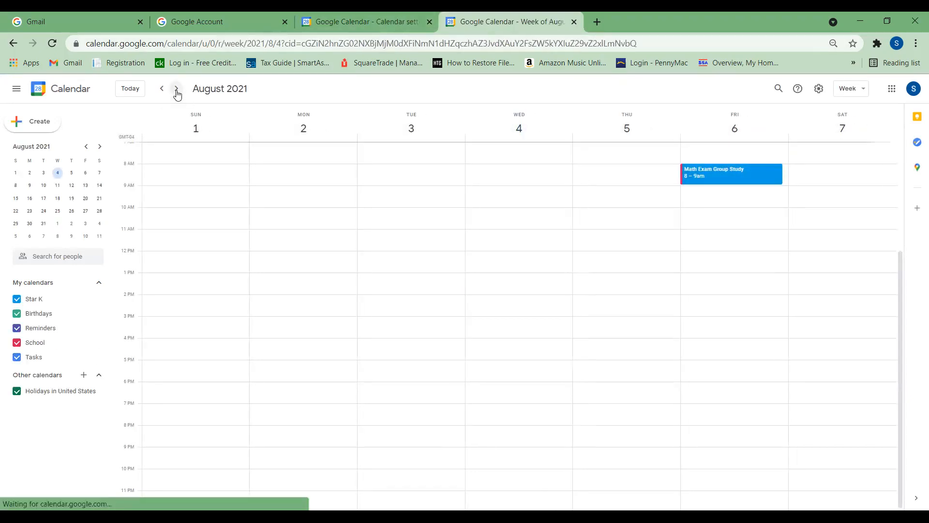
pyautogui.click(725, 184)
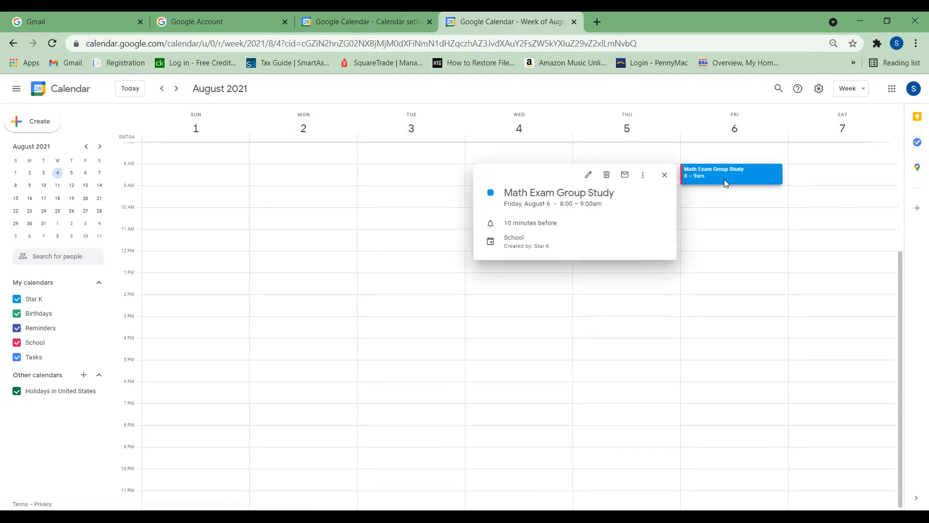
pyautogui.click(489, 307)
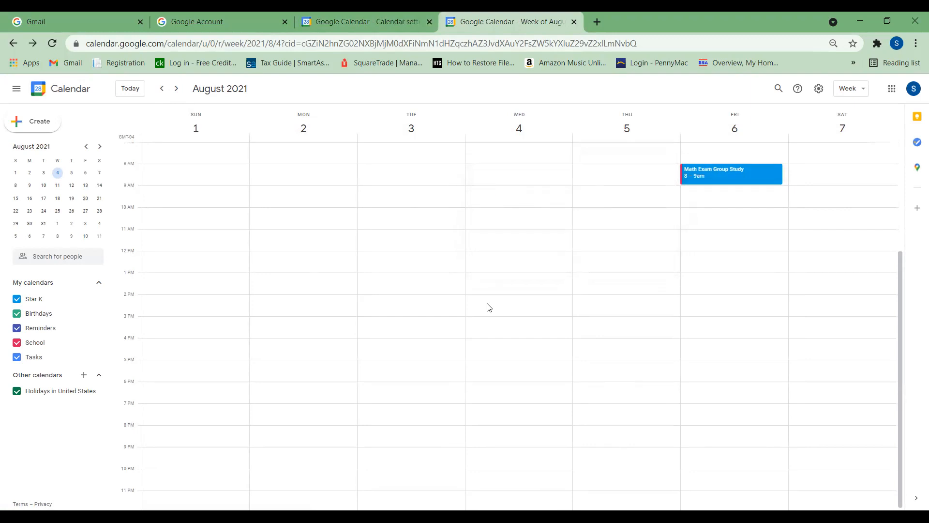